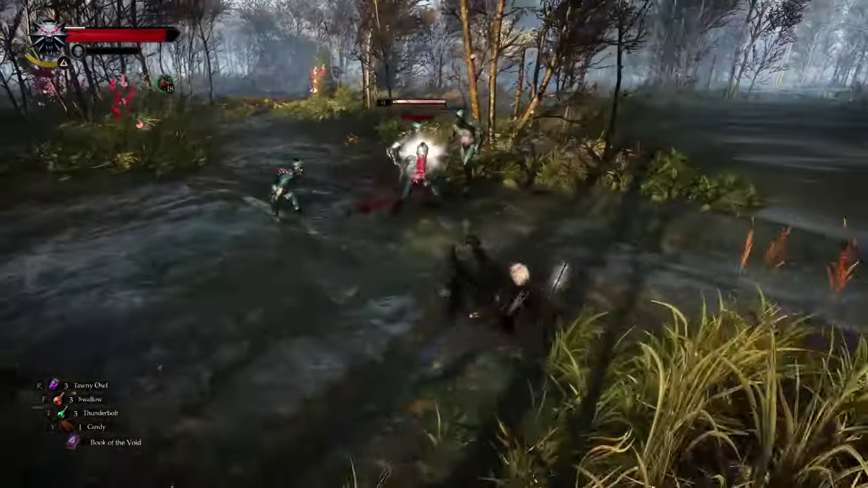
pyautogui.press('q')
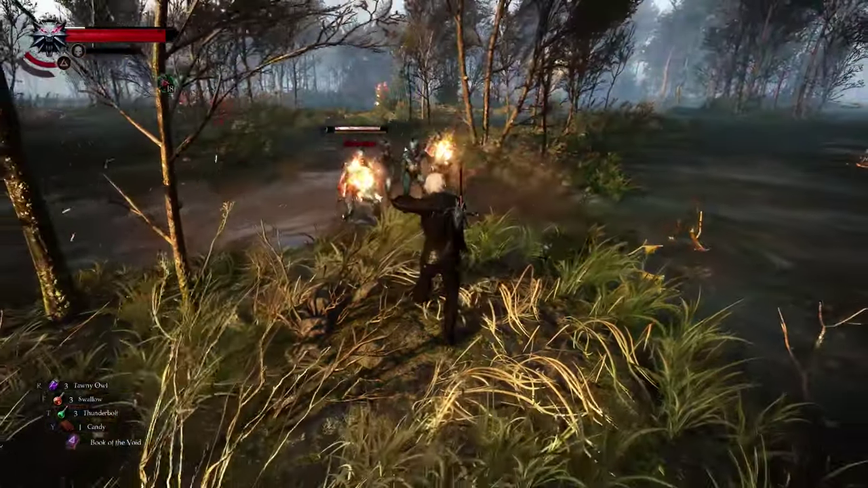
pyautogui.press('w')
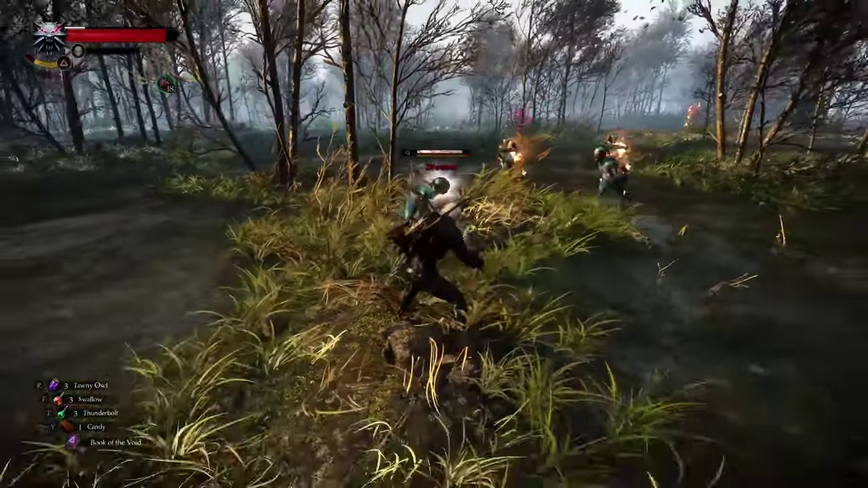
pyautogui.press('w')
pyautogui.click(434, 245)
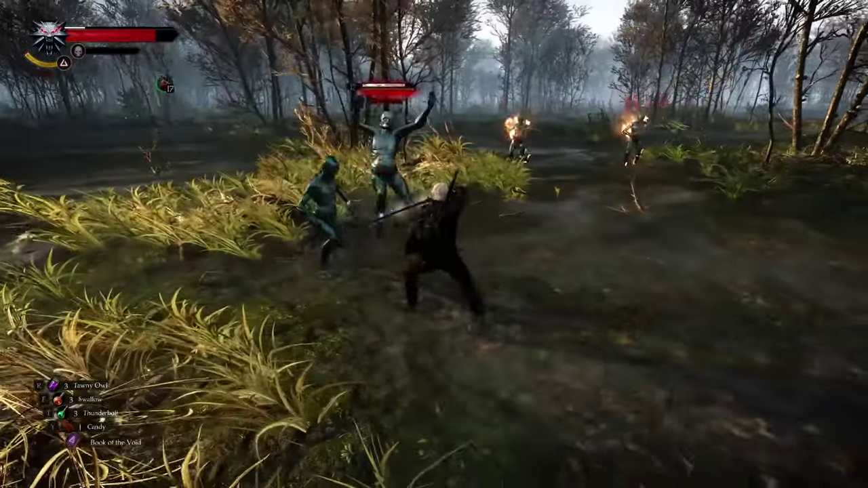
pyautogui.click(434, 245)
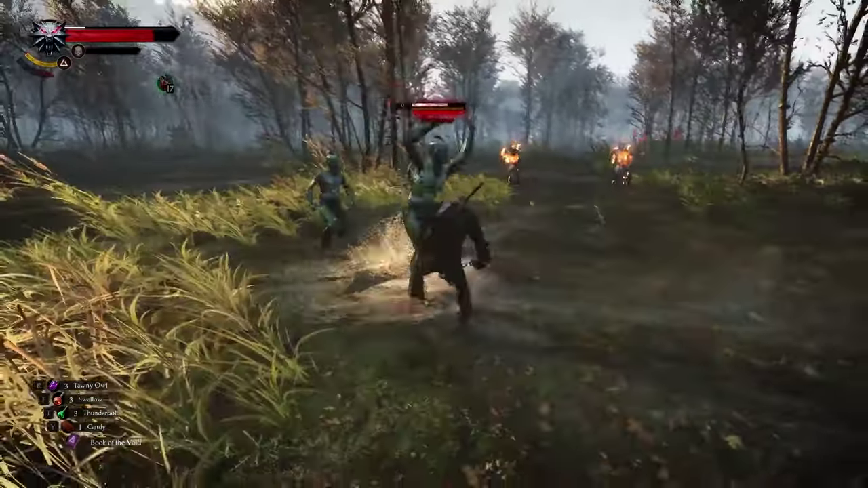
pyautogui.click(434, 245)
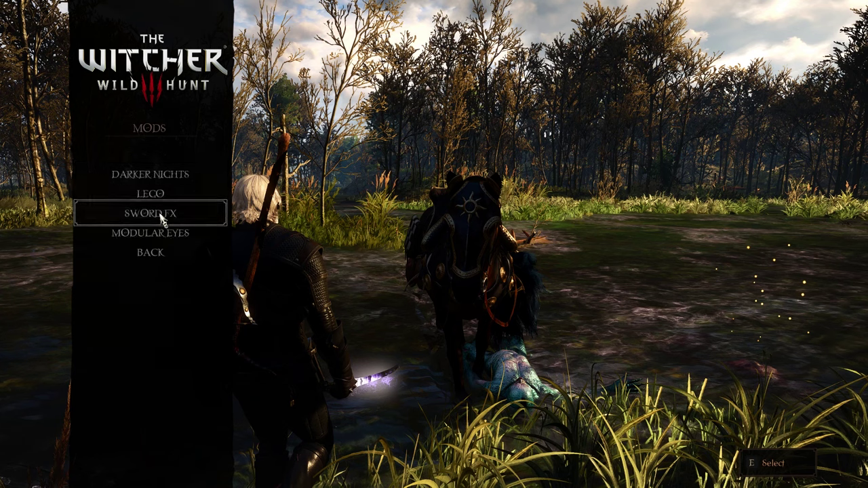
# Review the Sword FX mod's rune, oil and infusion settings and return to the mods overview.
pyautogui.click(162, 237)
pyautogui.press('Escape')
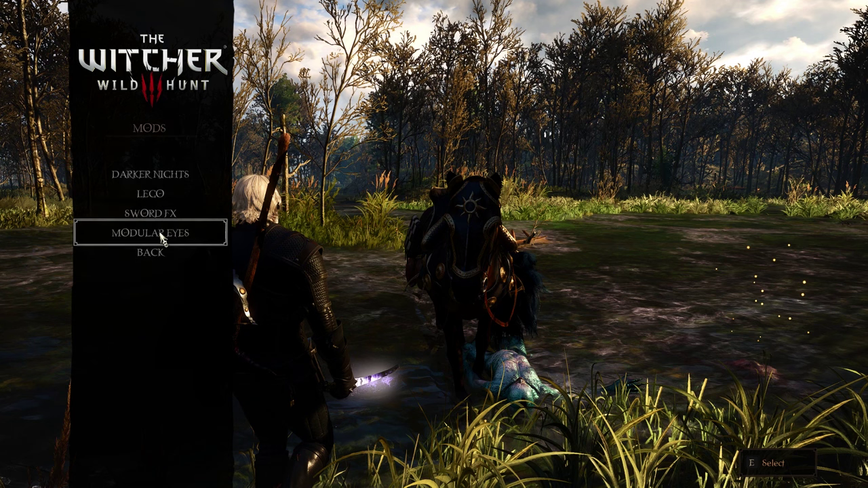
pyautogui.click(161, 215)
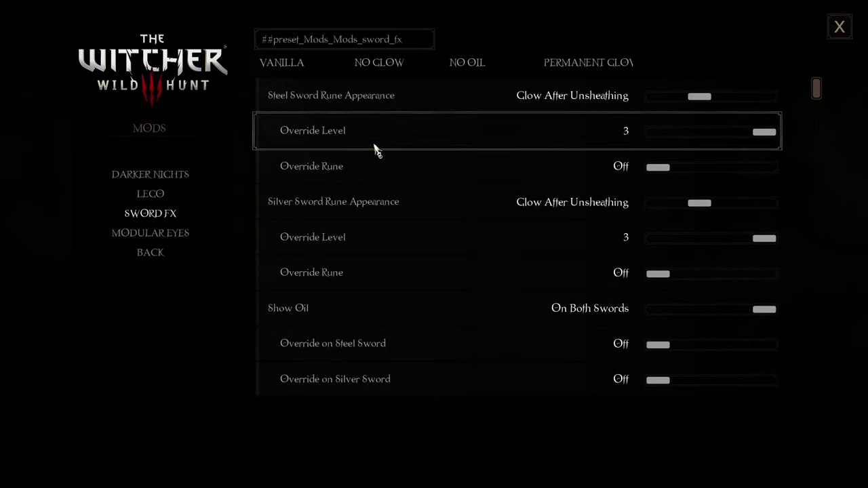
pyautogui.scroll(-2, 406, 157)
pyautogui.scroll(-3, 405, 159)
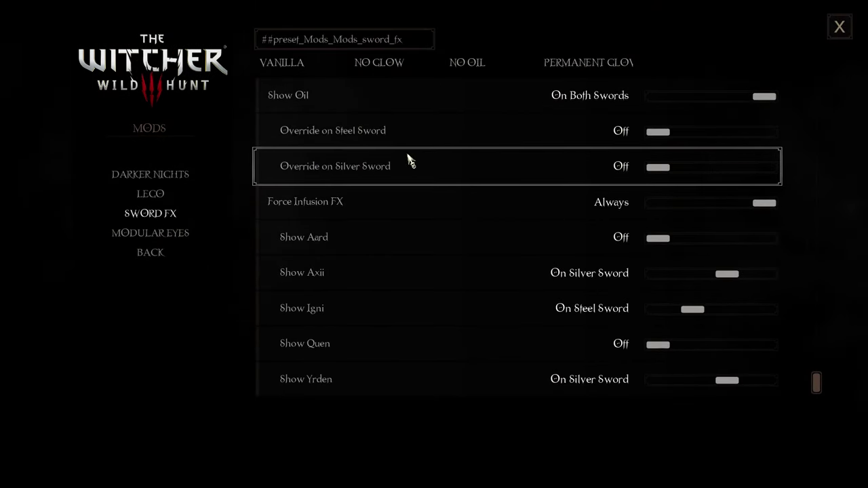
pyautogui.press('Escape')
pyautogui.press('Escape')
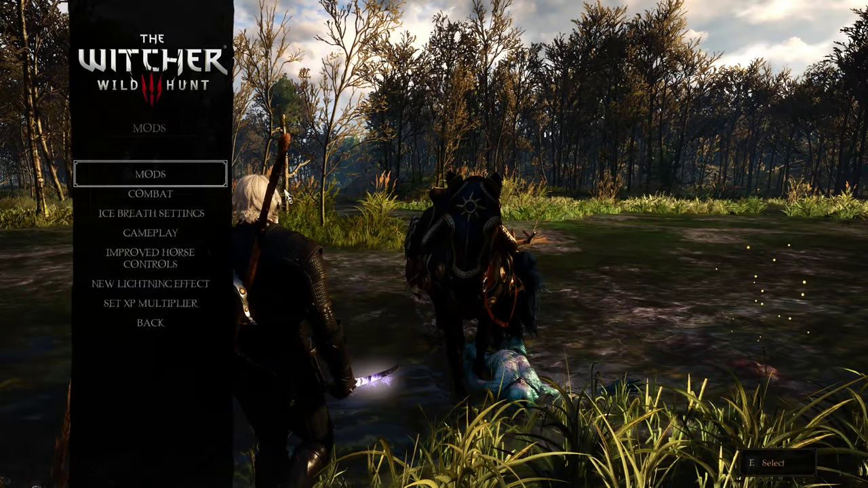
# Look through the installed mod entries in the Combat and Gameplay categories.
pyautogui.click(175, 204)
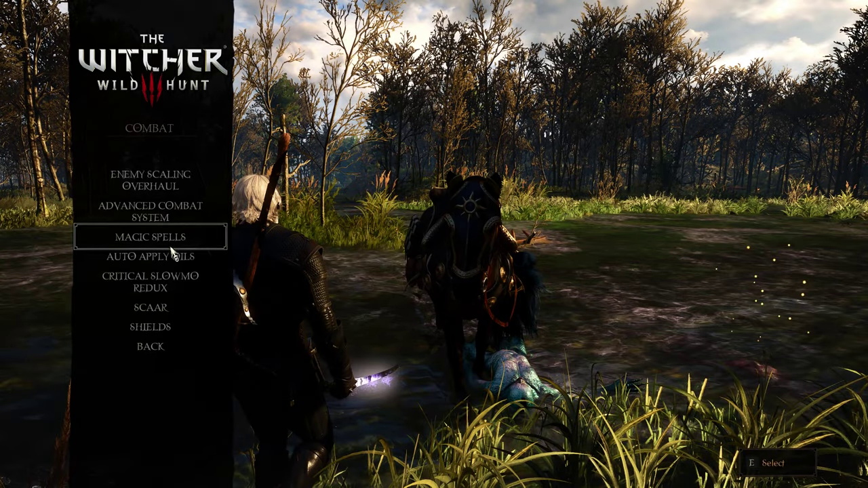
pyautogui.press('Escape')
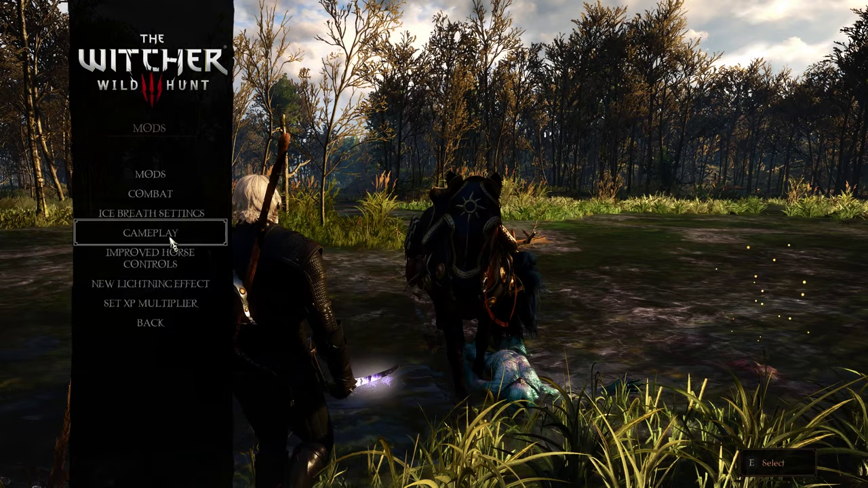
pyautogui.click(172, 242)
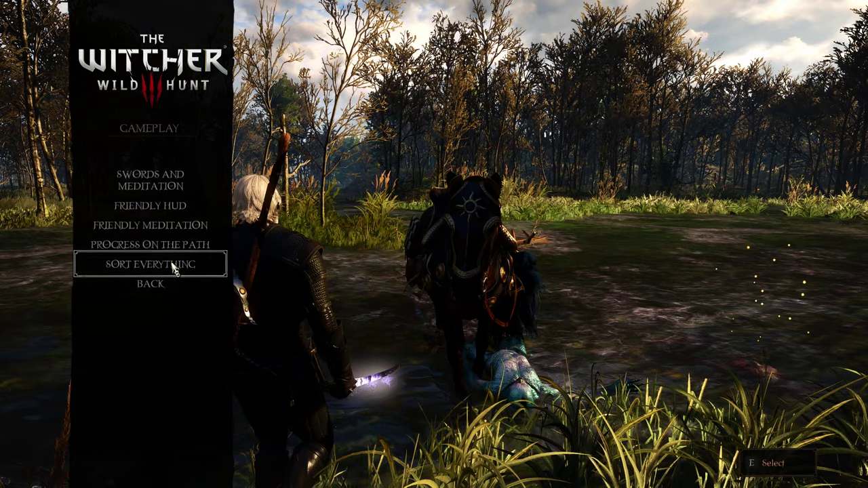
pyautogui.click(169, 283)
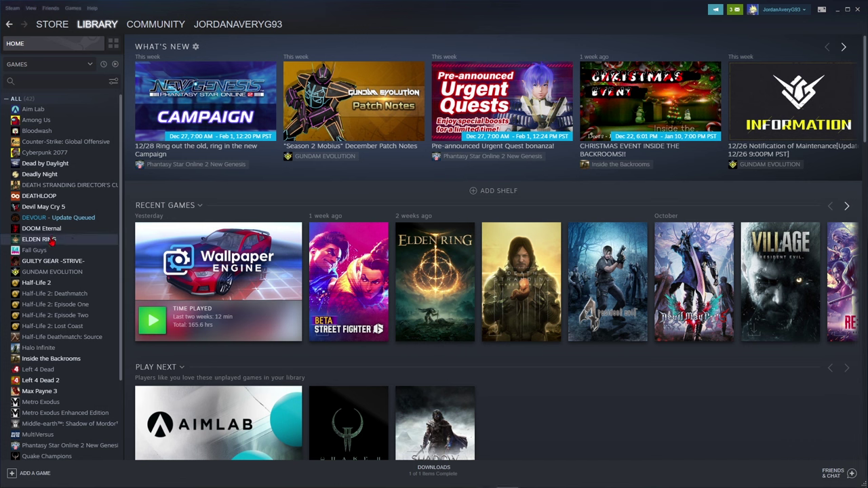
# In the Steam library, check the automatic update choices in the properties of ELDEN RING and close them.
pyautogui.rightClick(51, 241)
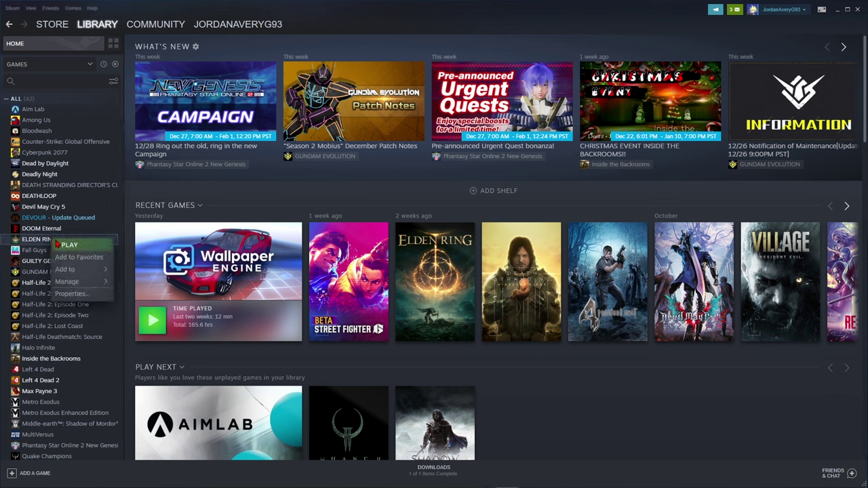
pyautogui.click(94, 296)
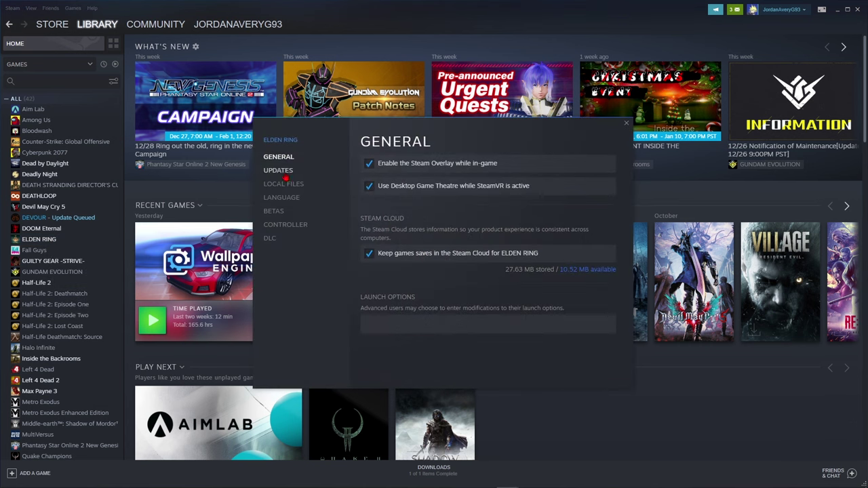
pyautogui.click(281, 172)
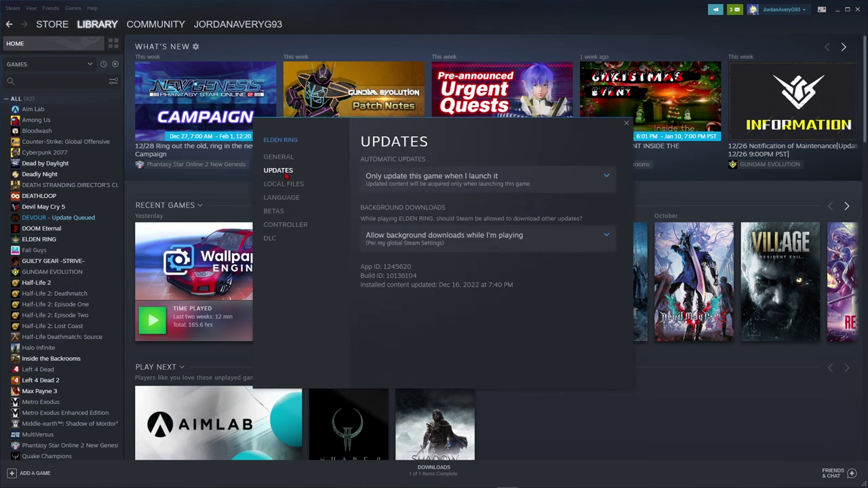
pyautogui.click(594, 188)
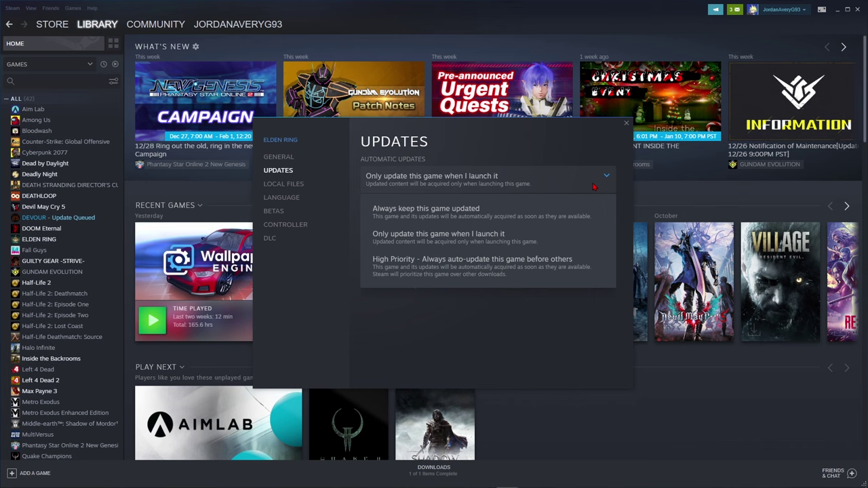
pyautogui.click(607, 179)
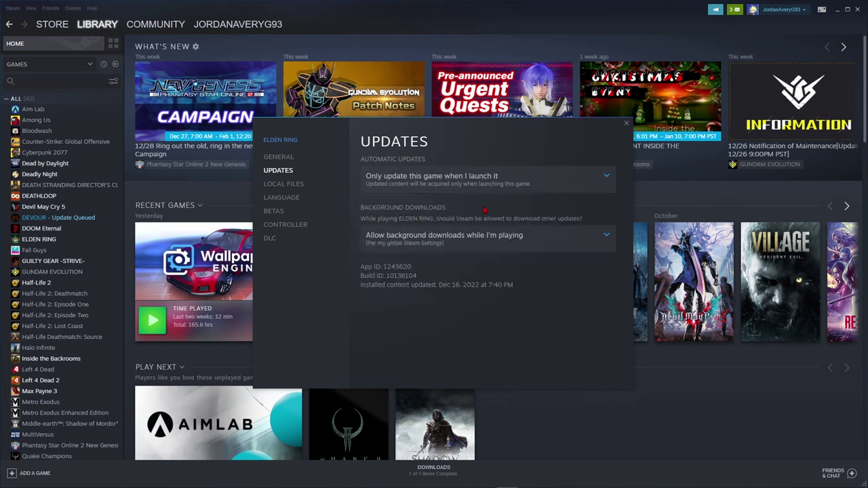
pyautogui.click(626, 123)
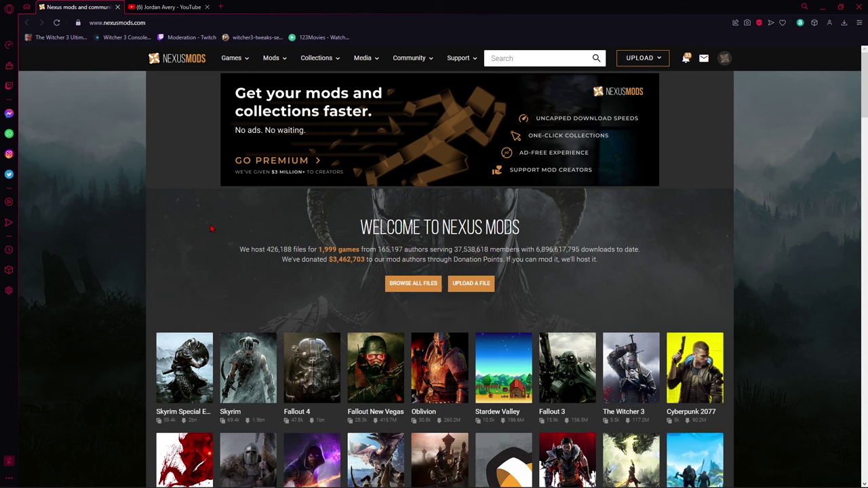
# In the web browser, open The Witcher 3 mod section from the Nexus Mods home page.
pyautogui.scroll(-1, 211, 229)
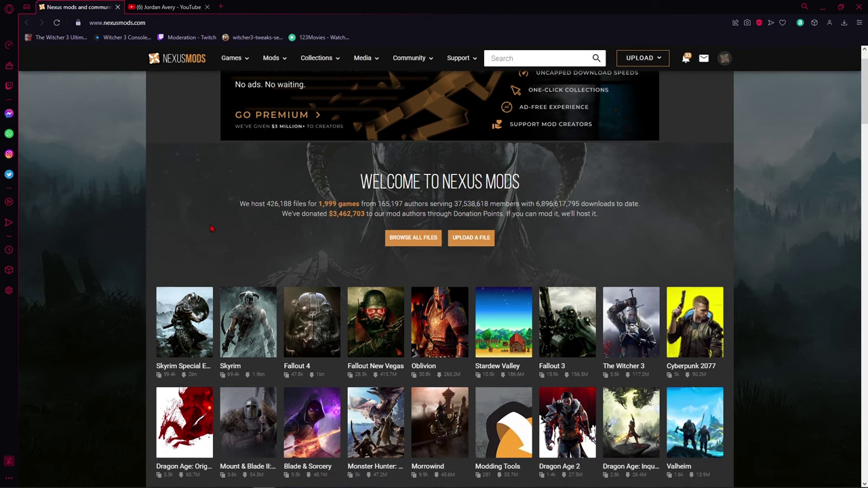
pyautogui.scroll(-1, 185, 319)
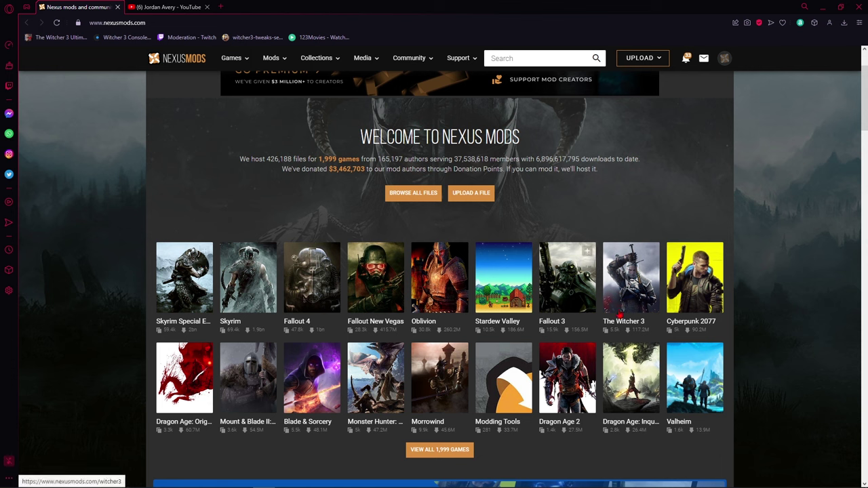
pyautogui.click(636, 296)
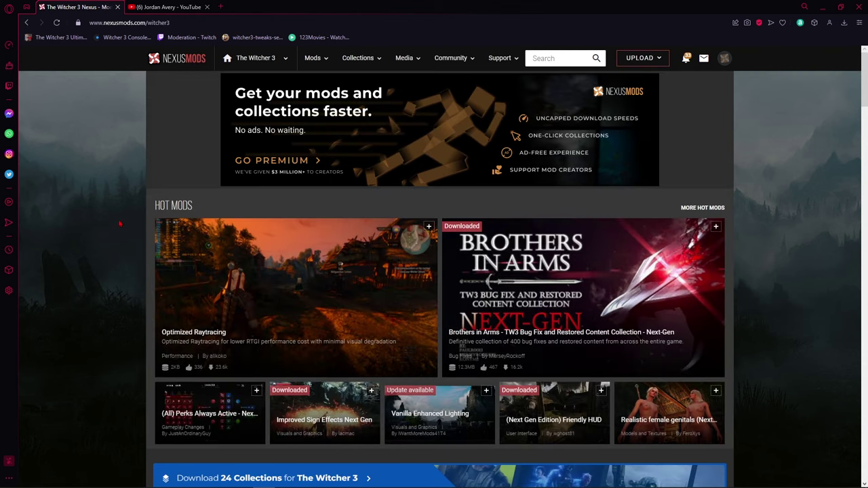
# Show the all-time most popular Witcher 3 mods and open the Script Merger mod page.
pyautogui.scroll(-3, 130, 222)
pyautogui.scroll(-1, 131, 222)
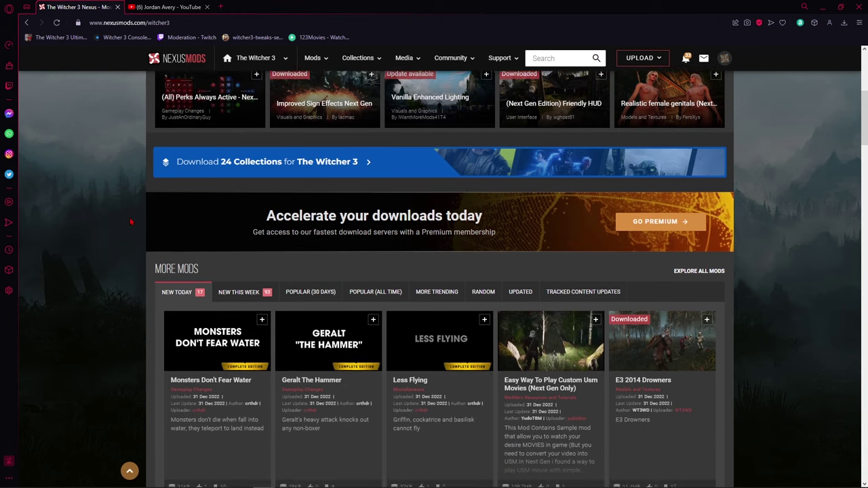
pyautogui.scroll(-1, 131, 222)
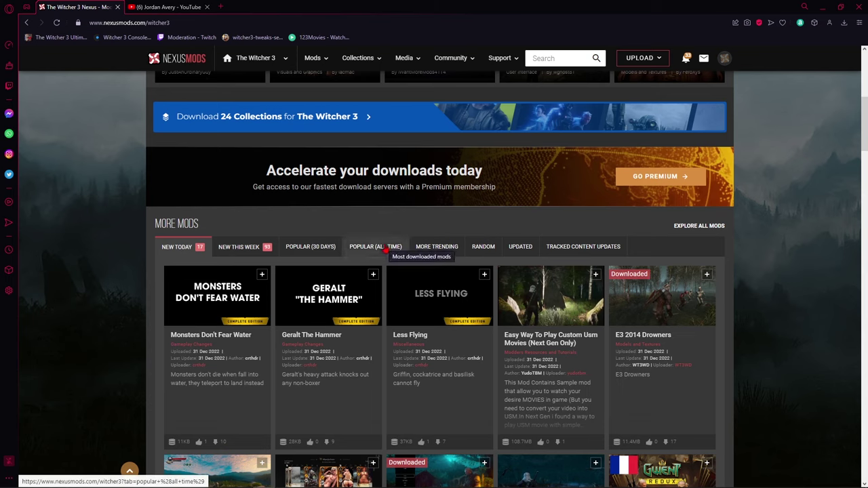
pyautogui.click(386, 250)
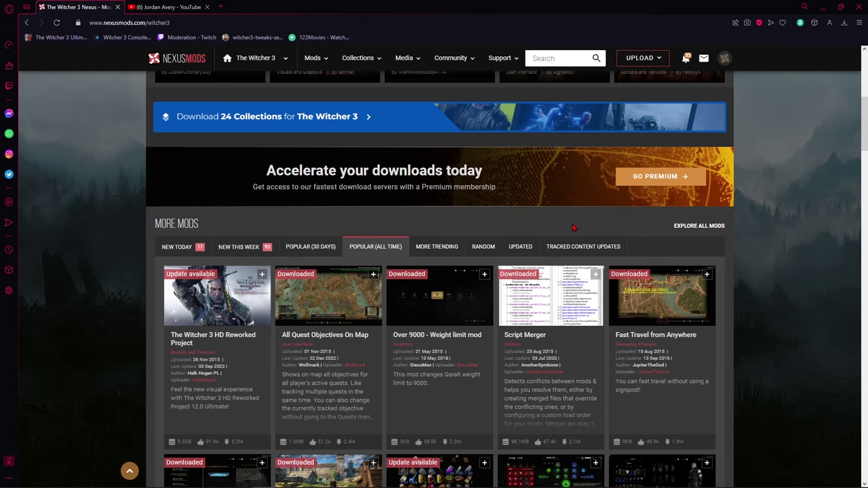
pyautogui.click(555, 309)
# Read the Script Merger description, covering its purpose, notes and usage instructions.
pyautogui.scroll(-2, 462, 305)
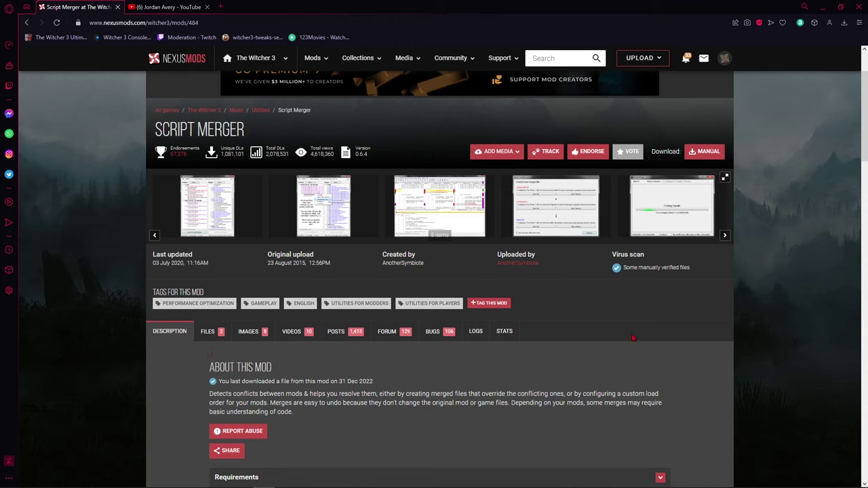
pyautogui.scroll(-2, 500, 312)
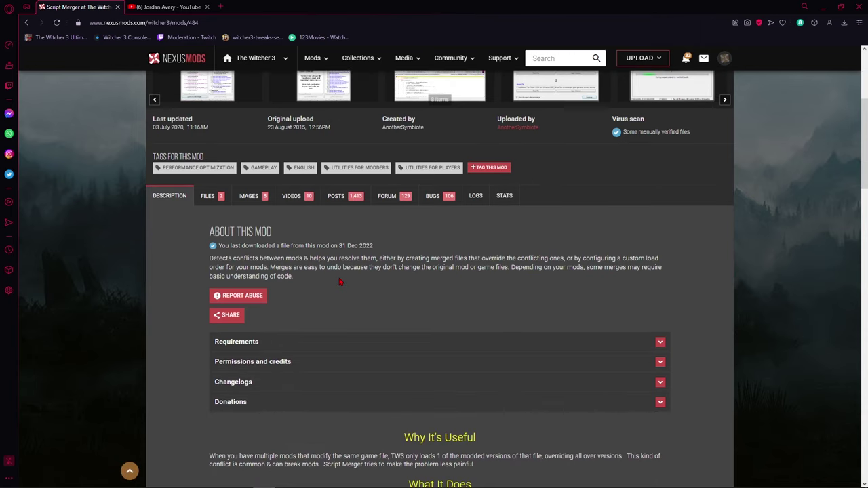
pyautogui.scroll(-1, 461, 357)
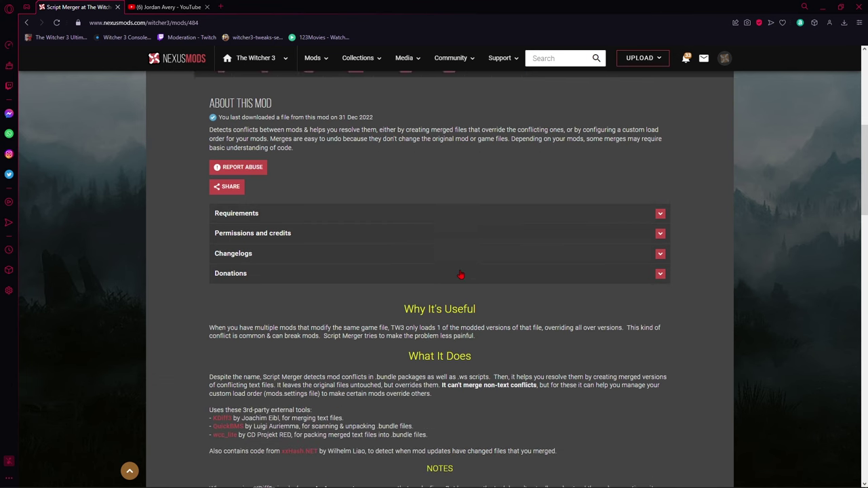
pyautogui.scroll(-2, 461, 271)
pyautogui.scroll(-4, 468, 326)
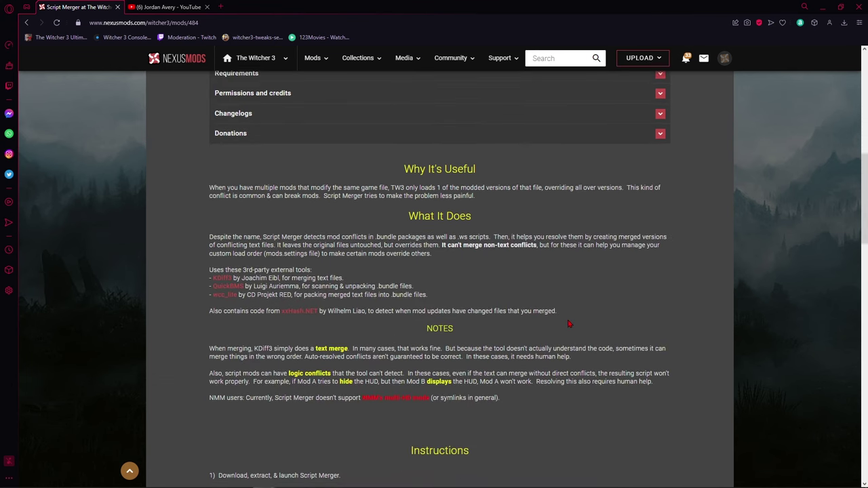
pyautogui.scroll(-2, 492, 351)
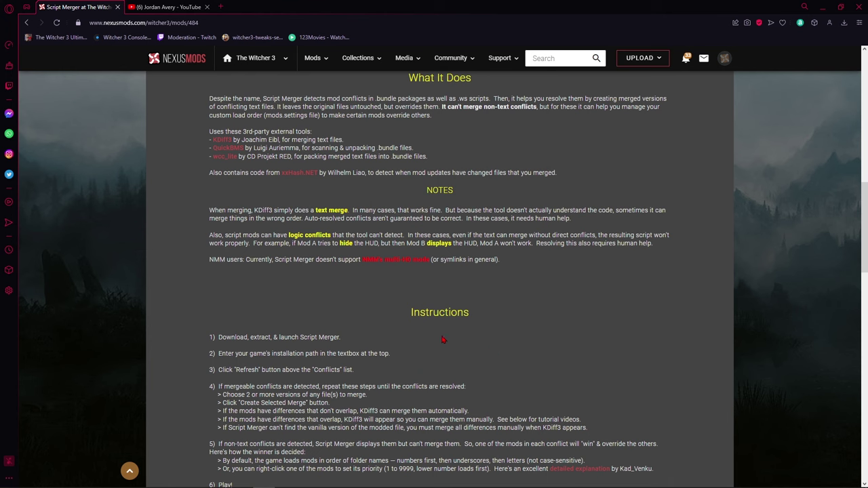
pyautogui.scroll(-3, 435, 299)
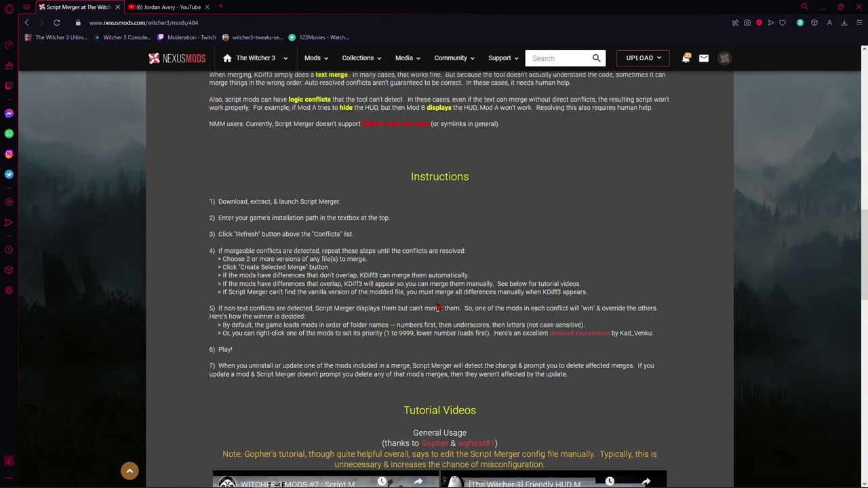
pyautogui.scroll(10, 440, 308)
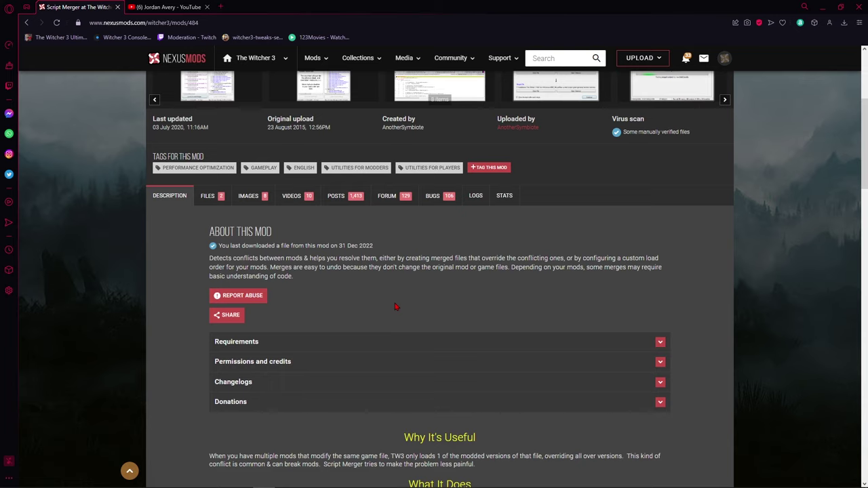
pyautogui.scroll(-2, 396, 307)
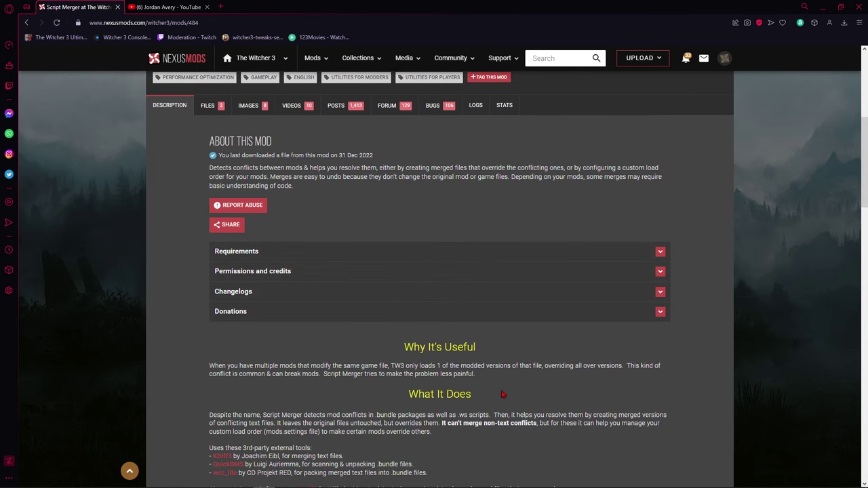
# Show the user posts for the Script Merger mod.
pyautogui.scroll(4, 503, 394)
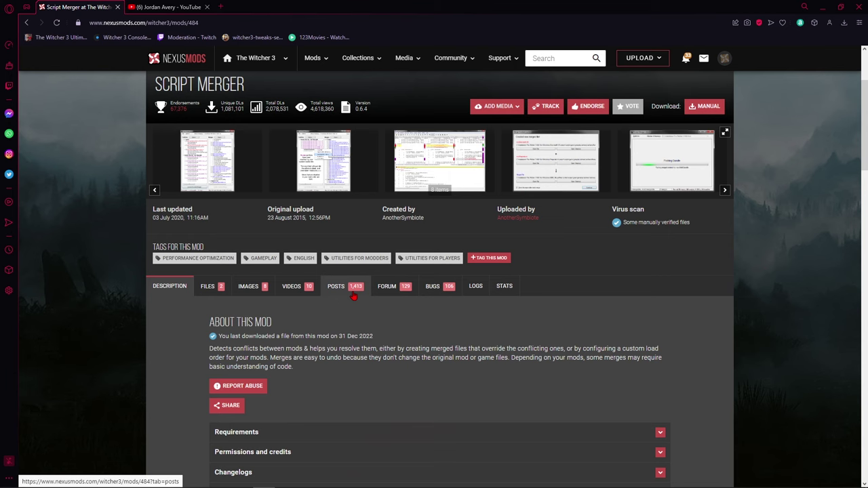
pyautogui.click(353, 296)
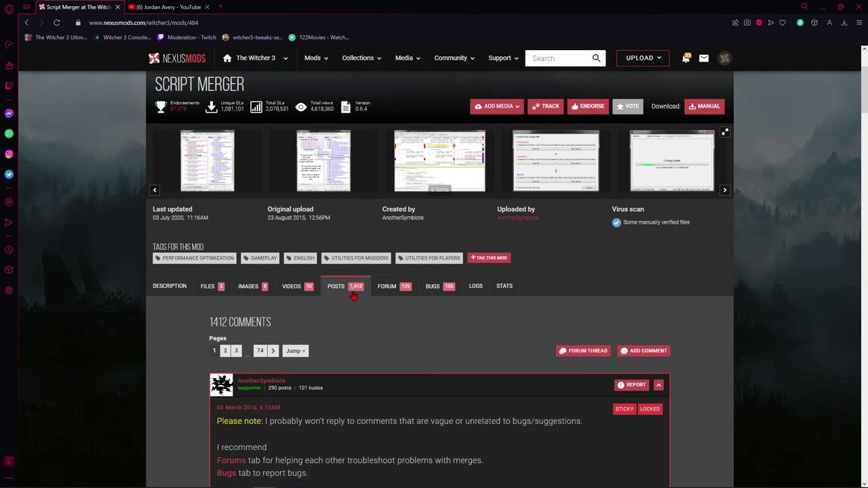
# Read the Script Merger posts, from the author's pinned notes through users' error reports, troubleshooting questions and replies.
pyautogui.scroll(-2, 360, 328)
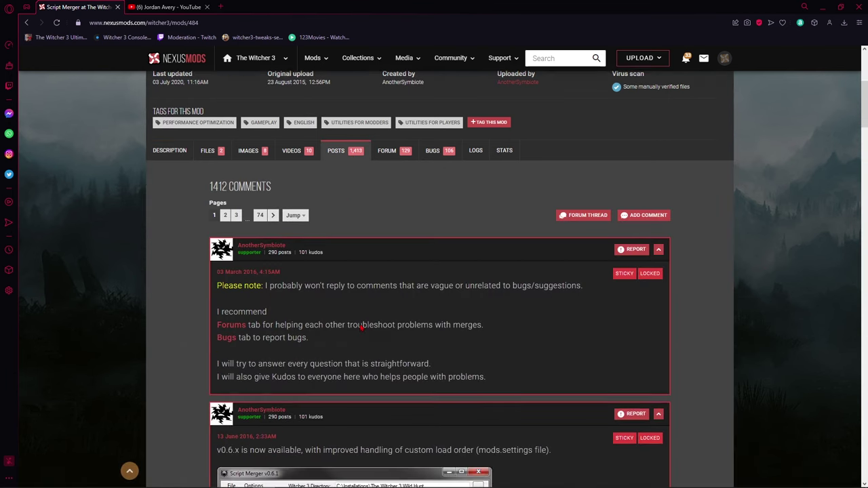
pyautogui.scroll(-2, 360, 325)
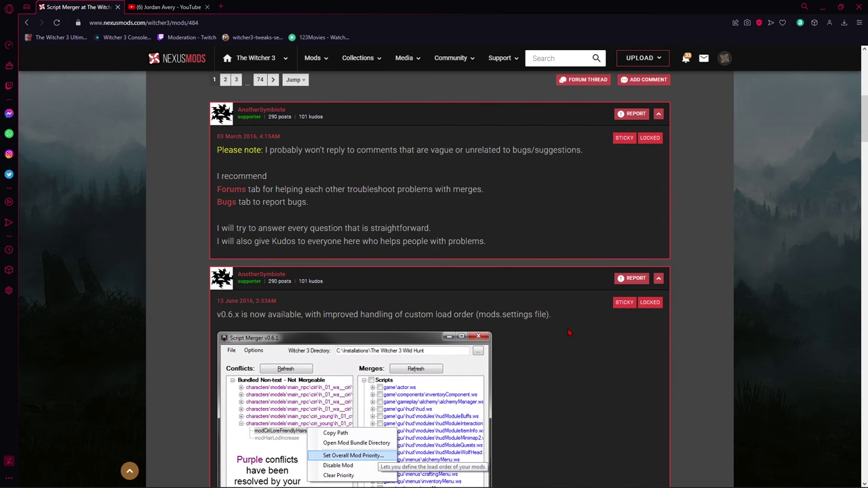
pyautogui.scroll(1, 543, 346)
pyautogui.scroll(1, 536, 319)
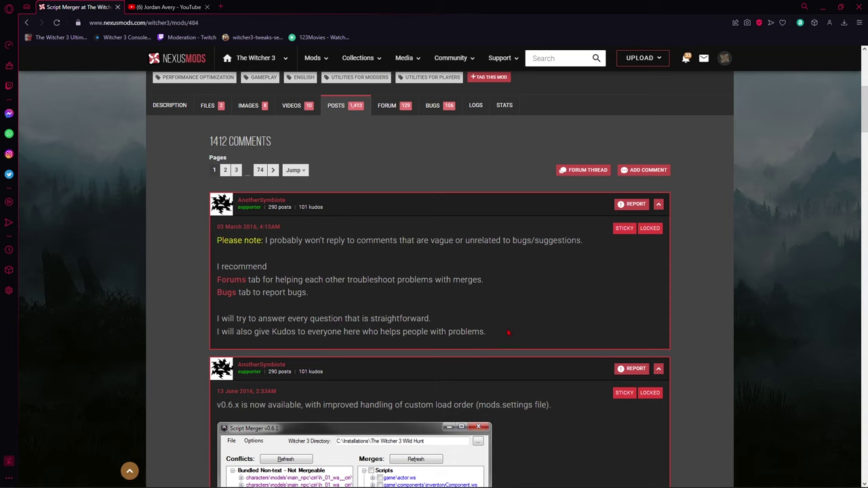
pyautogui.scroll(-5, 510, 326)
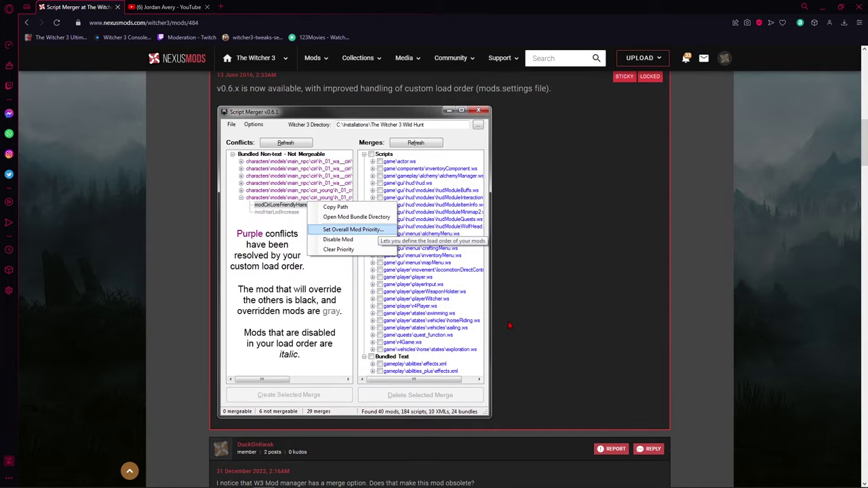
pyautogui.scroll(-4, 513, 341)
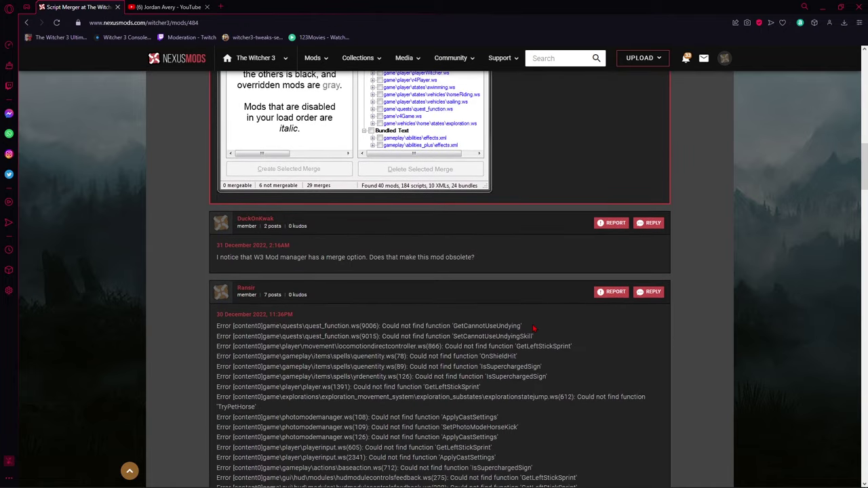
pyautogui.scroll(-2, 534, 329)
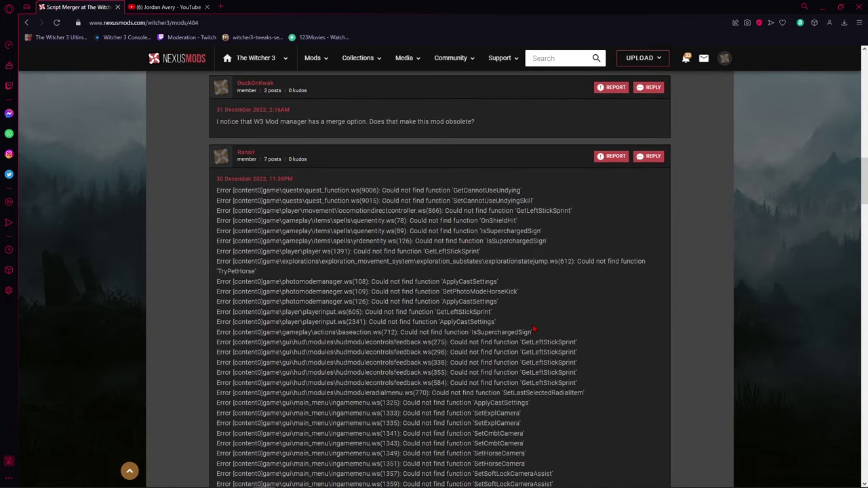
pyautogui.scroll(-3, 543, 321)
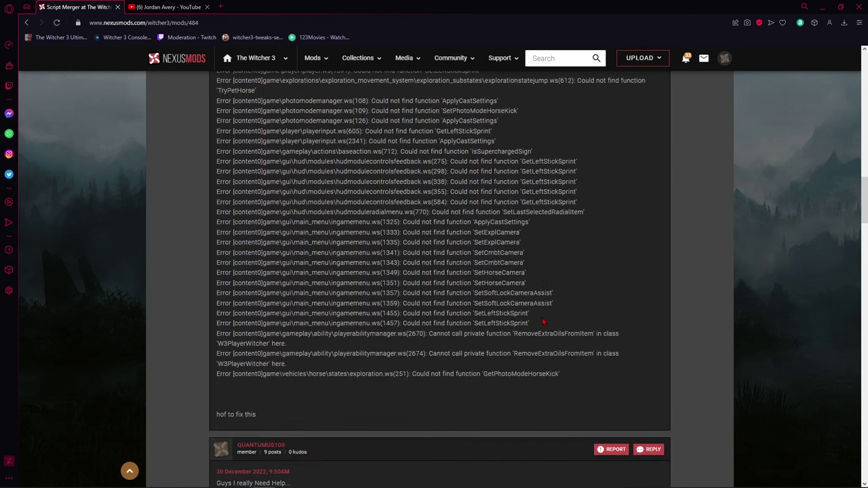
pyautogui.scroll(-2, 543, 322)
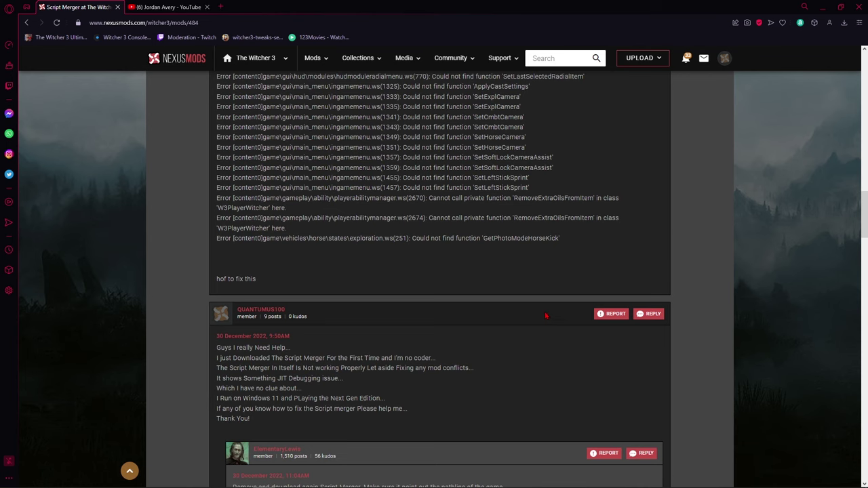
pyautogui.scroll(-3, 546, 316)
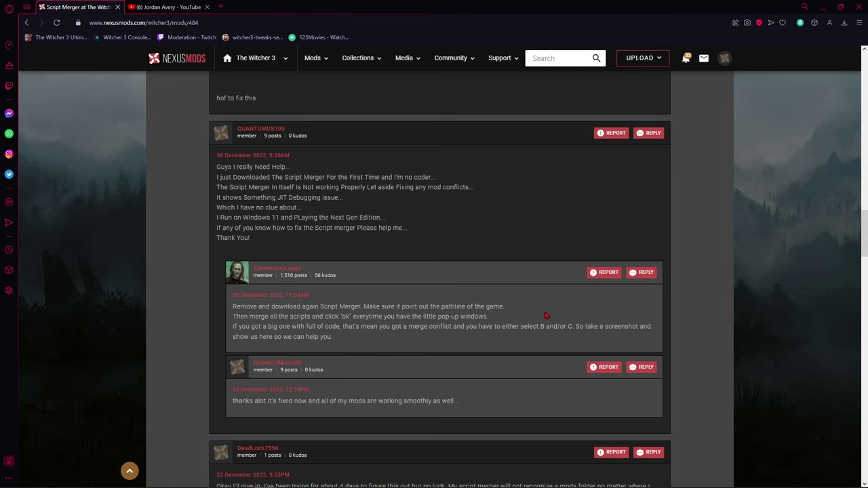
pyautogui.scroll(-2, 546, 315)
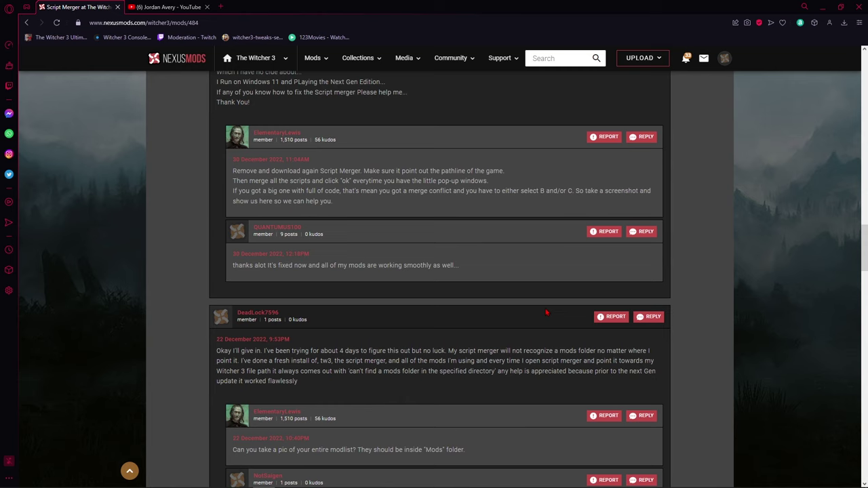
pyautogui.scroll(-2, 546, 313)
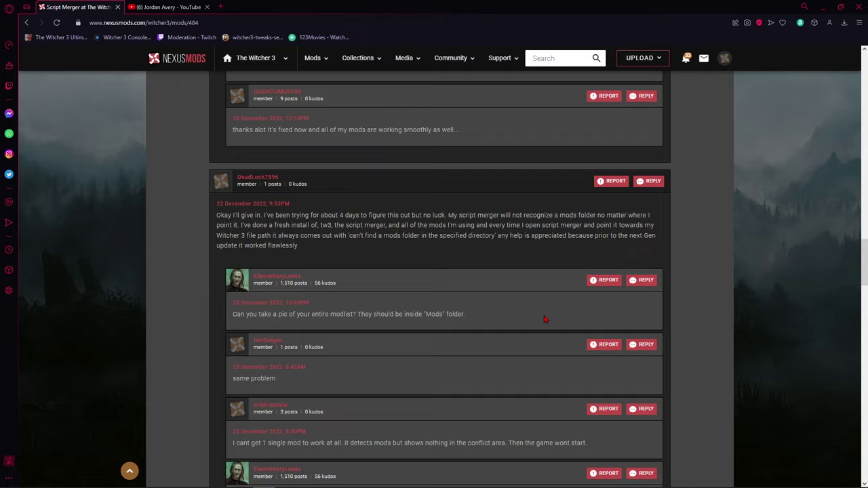
pyautogui.scroll(-10, 525, 312)
# Show the Script Merger mod's files and review the main and optional versions offered.
pyautogui.scroll(15, 506, 306)
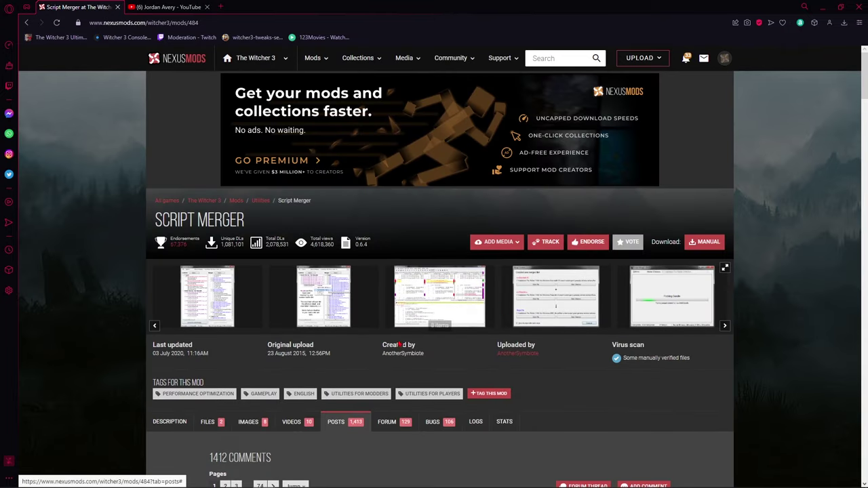
pyautogui.click(207, 422)
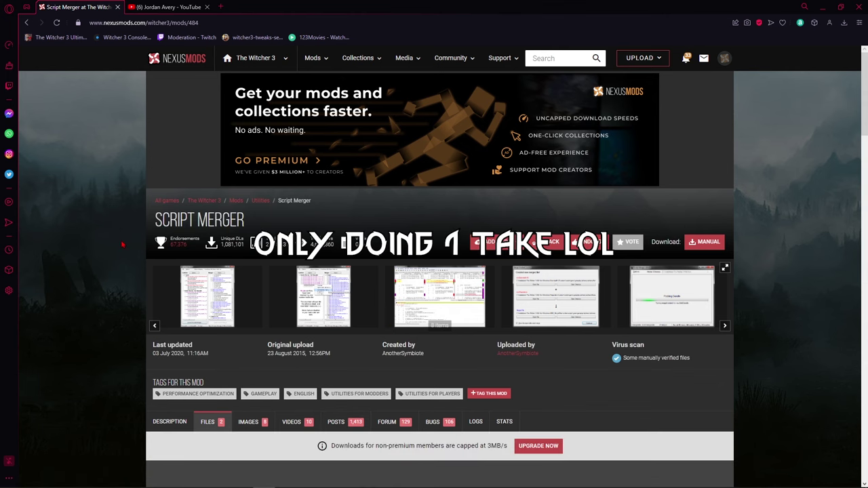
pyautogui.scroll(-1, 176, 285)
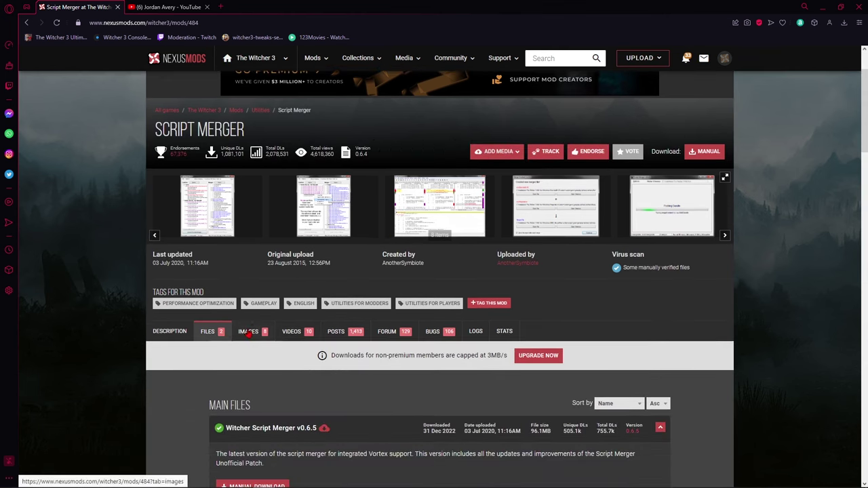
pyautogui.scroll(-2, 249, 337)
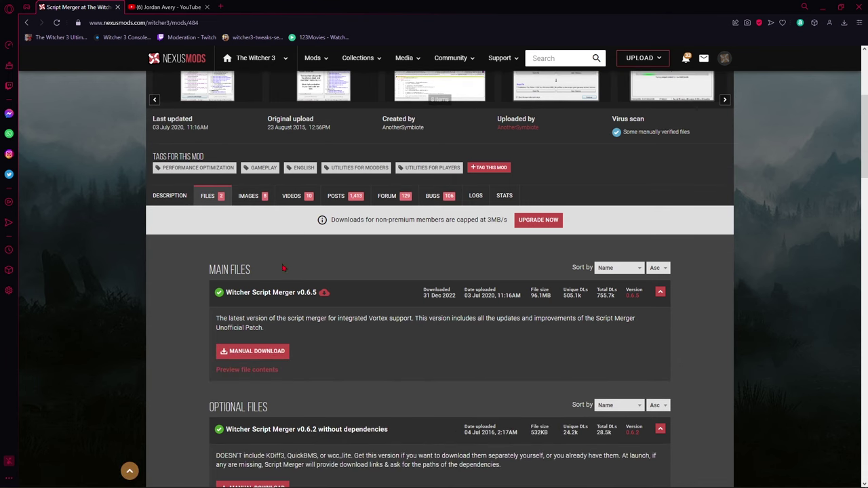
pyautogui.scroll(1, 356, 272)
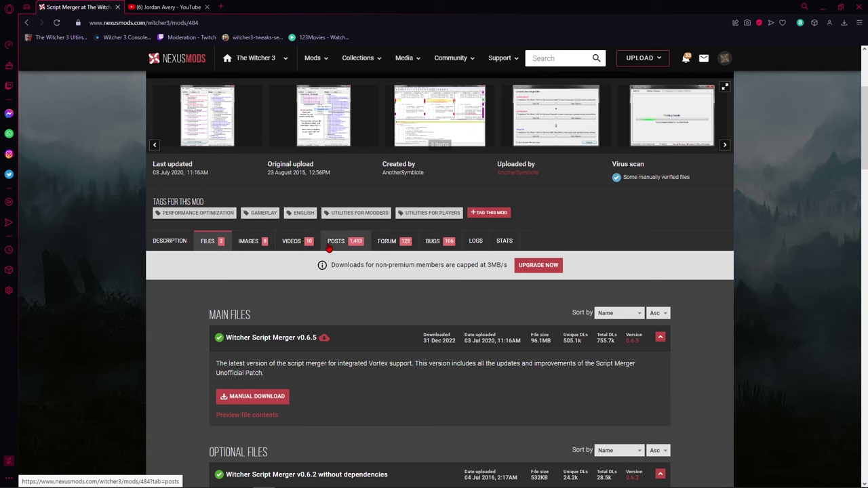
pyautogui.scroll(-2, 337, 304)
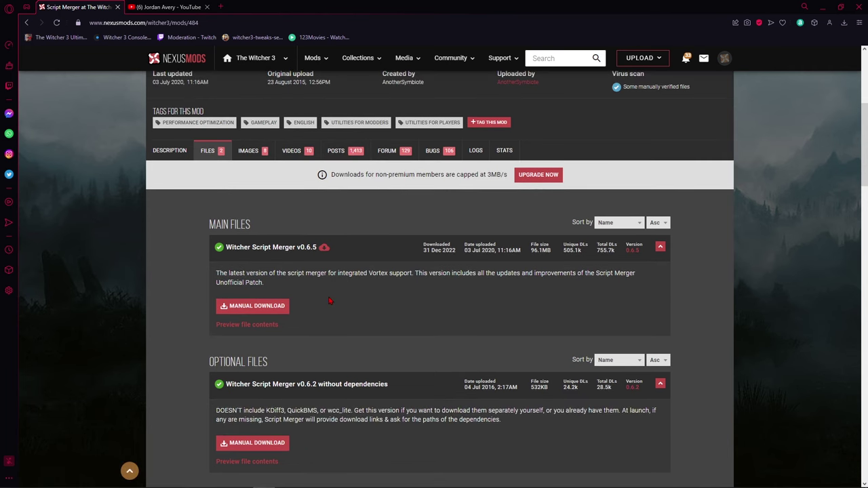
# Manually download the main file, Witcher Script Merger v0.6.5, using the free slow download option.
pyautogui.click(271, 312)
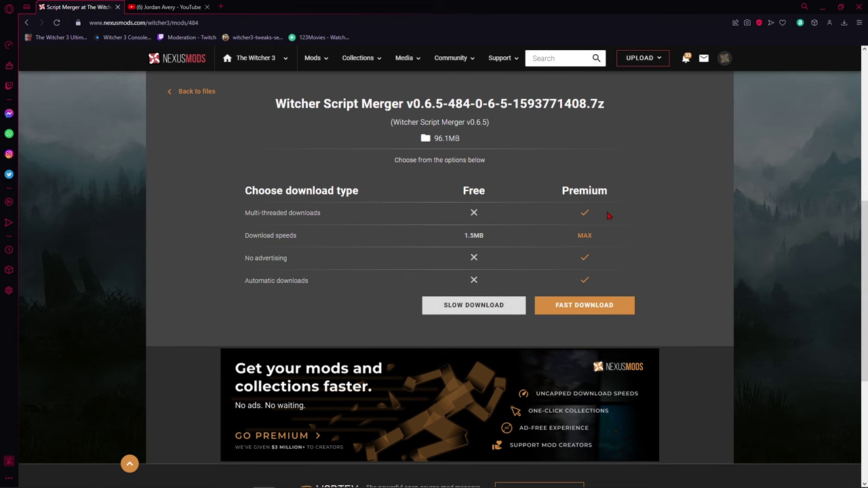
pyautogui.scroll(3, 544, 189)
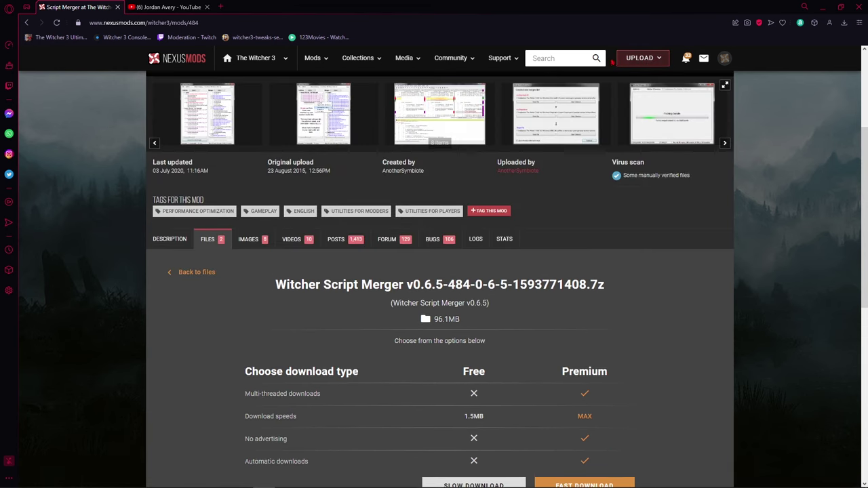
pyautogui.scroll(-1, 547, 251)
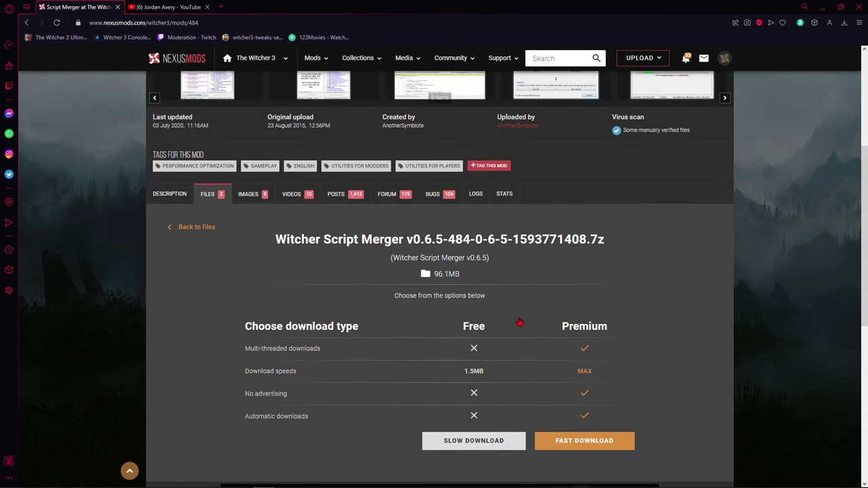
pyautogui.scroll(-1, 535, 326)
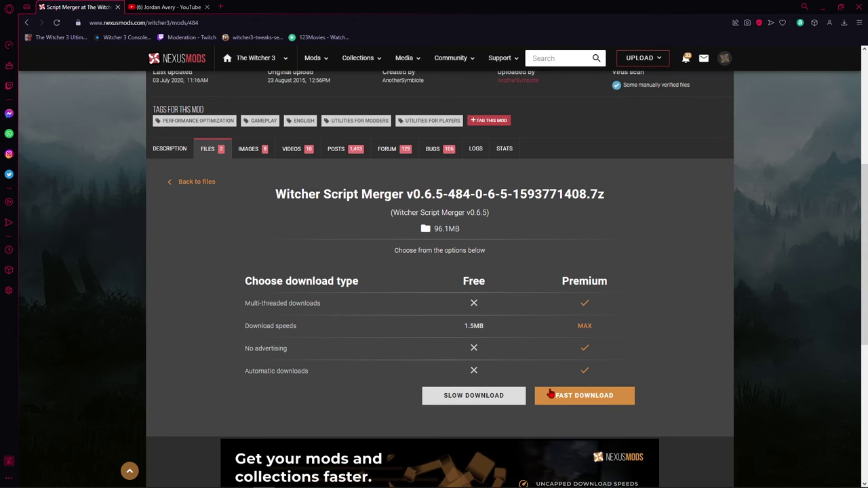
pyautogui.click(470, 399)
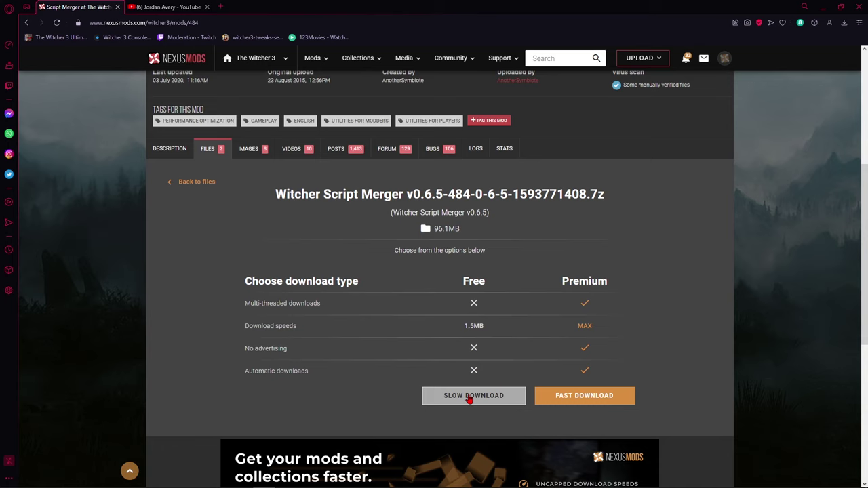
pyautogui.click(468, 399)
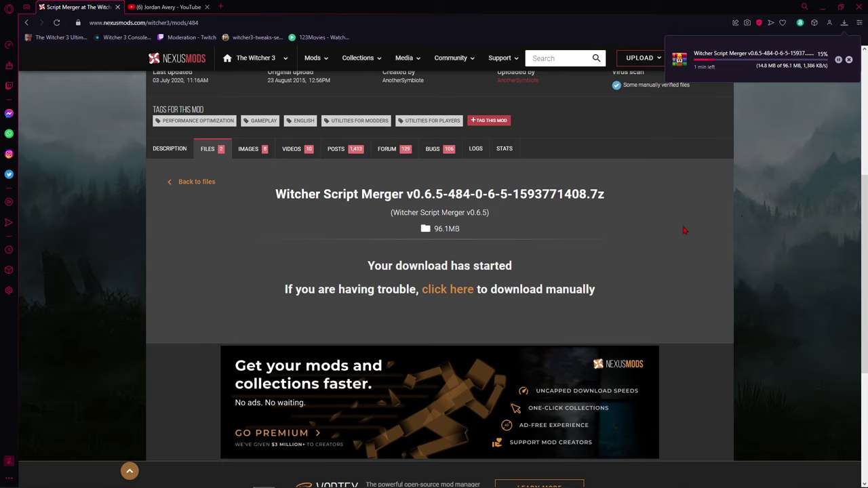
# Switch to the File Explorer window showing the extracted Witcher Script Merger v0.6.5 folder and maximize it.
pyautogui.moveTo(129, 483)
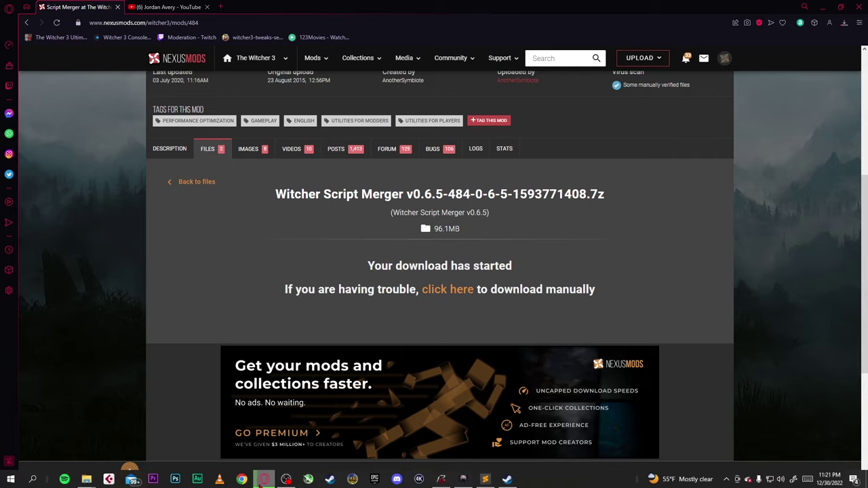
pyautogui.moveTo(86, 480)
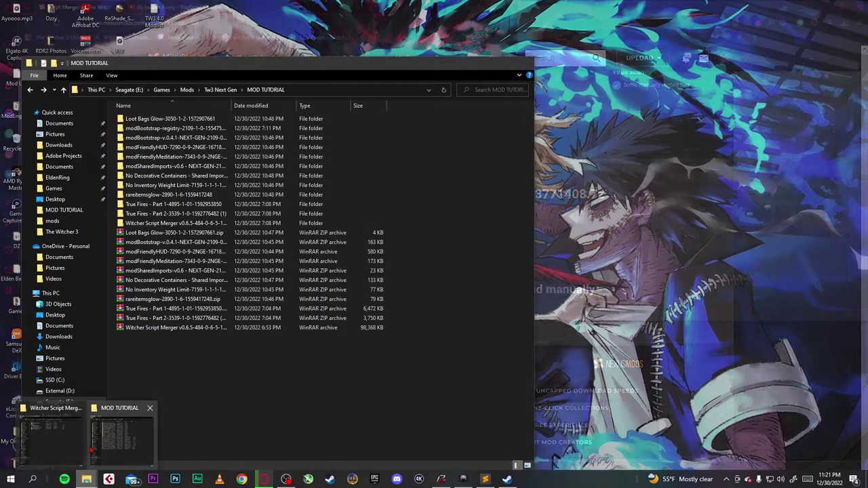
pyautogui.click(23, 441)
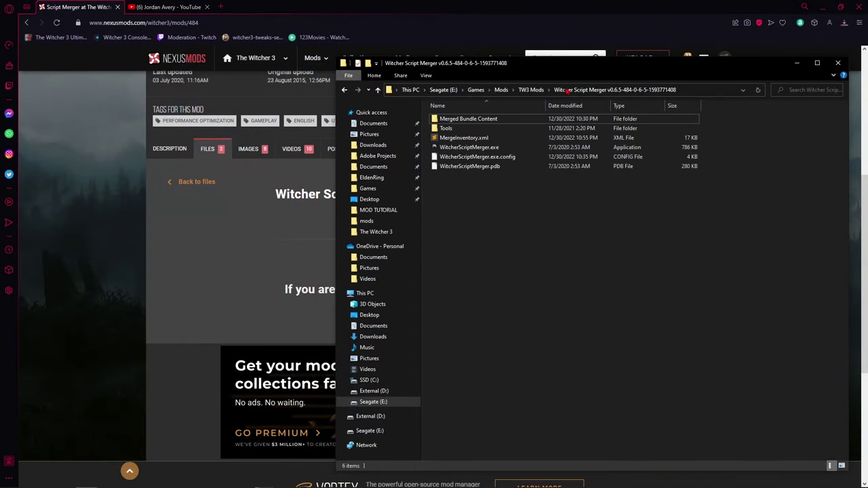
pyautogui.doubleClick(614, 69)
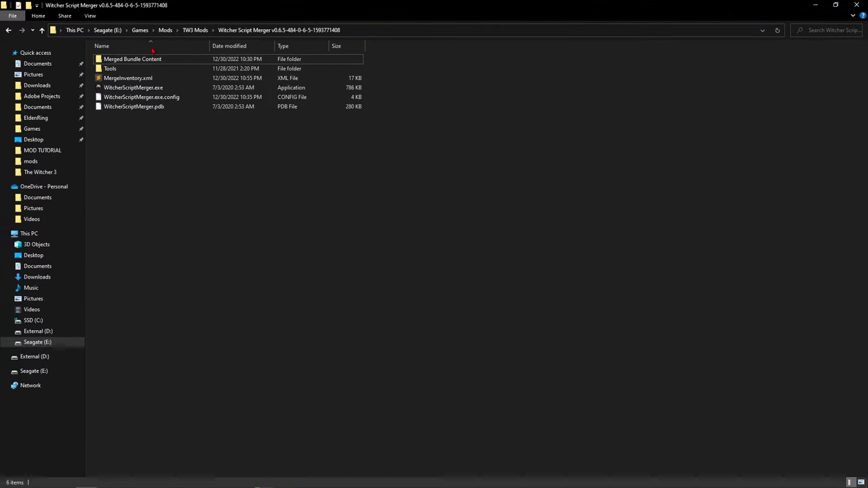
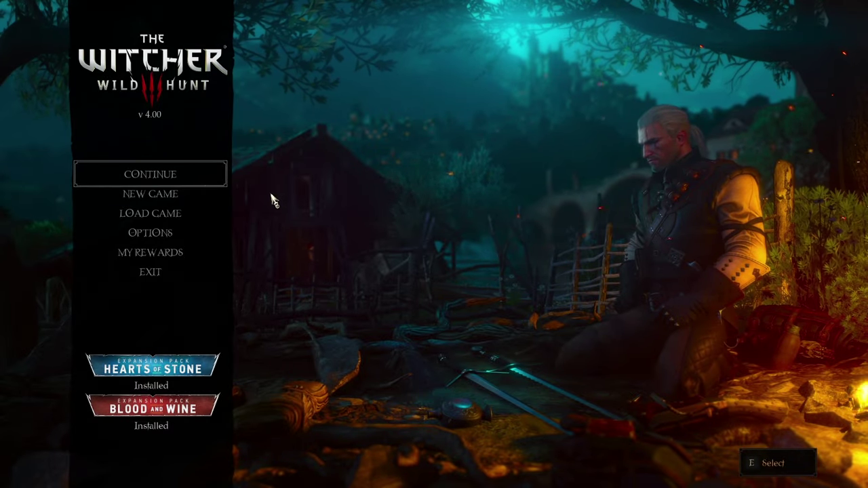
# View the options menu from The Witcher 3 main menu and back out of it.
pyautogui.click(175, 234)
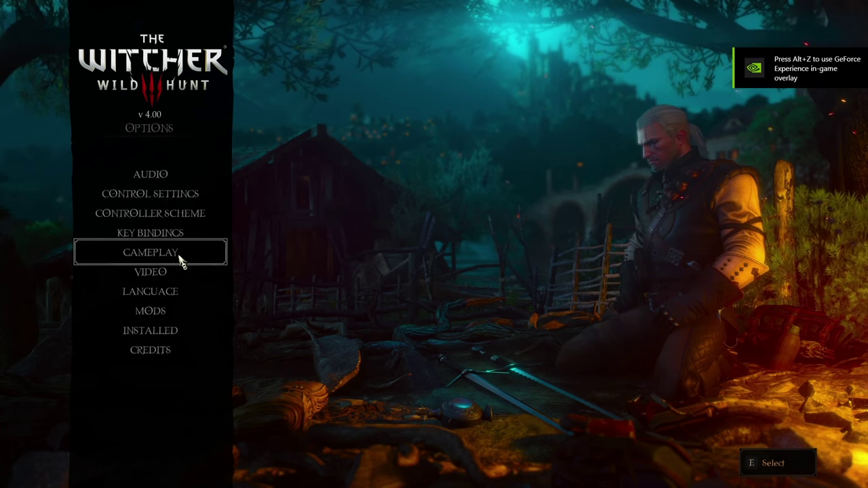
pyautogui.press('Escape')
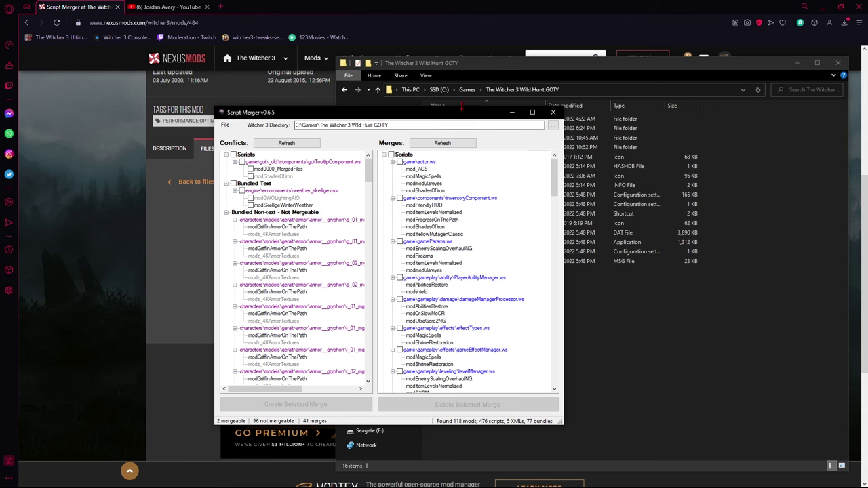
# Move the Script Merger window aside, switch back to the web browser and open The Witcher 3 section of Nexus Mods.
pyautogui.moveTo(449, 116); pyautogui.dragTo(312, 133)
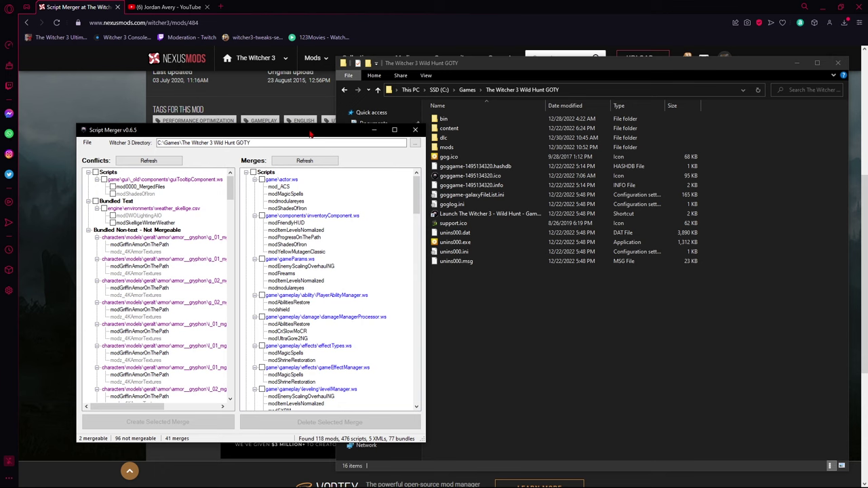
pyautogui.click(125, 104)
pyautogui.scroll(3, 126, 105)
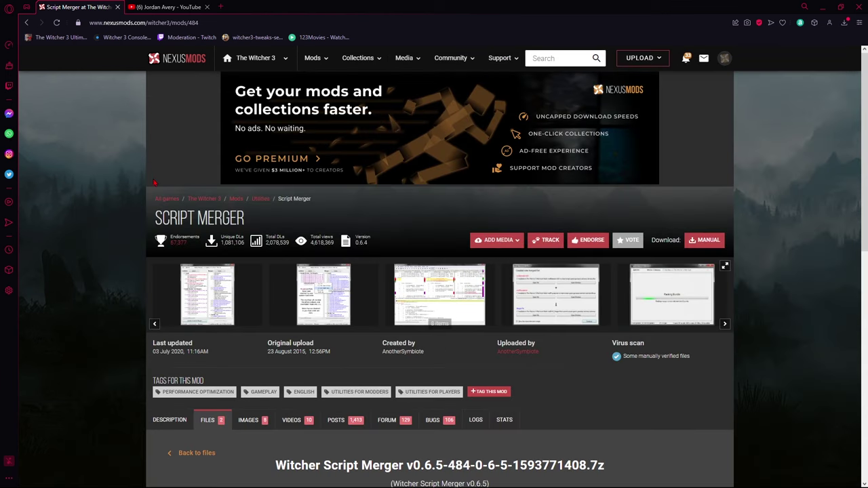
pyautogui.click(195, 203)
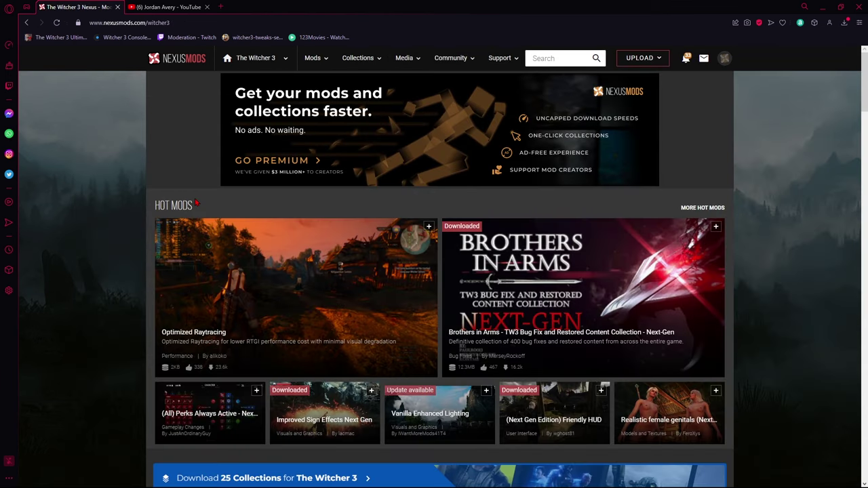
# Search The Witcher 3 mods for "boot" and open the Community Patch - Bootstrap and Utilities page.
pyautogui.scroll(-2, 195, 203)
pyautogui.scroll(-2, 197, 205)
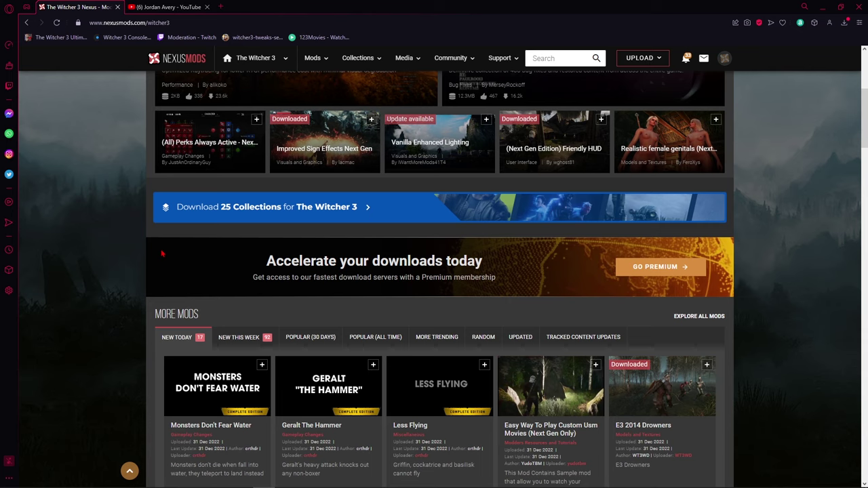
pyautogui.click(547, 59)
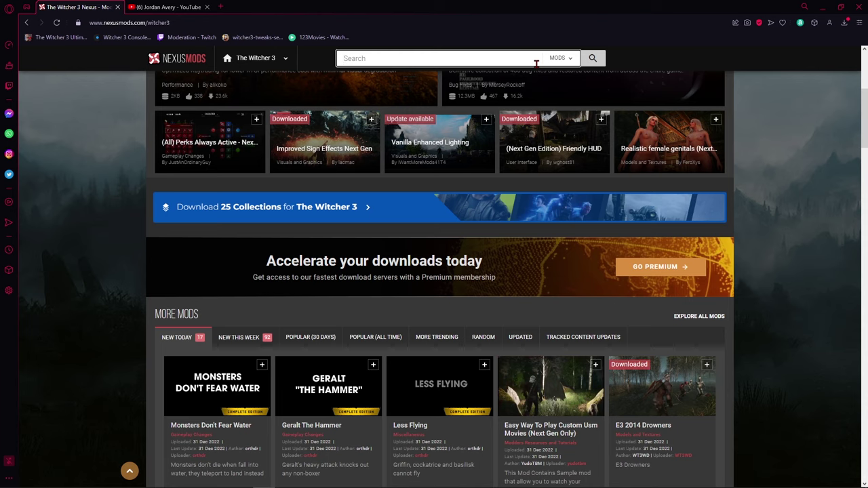
pyautogui.write('boot')
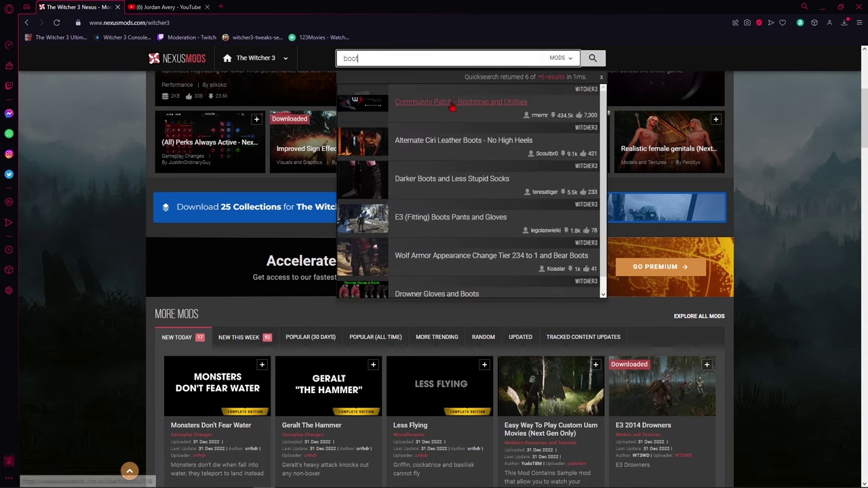
pyautogui.click(453, 108)
# Review the main files offered for the Bootstrap and Utilities mod, from modBootstrap-registry to the NEXT-GEN version.
pyautogui.scroll(-4, 222, 249)
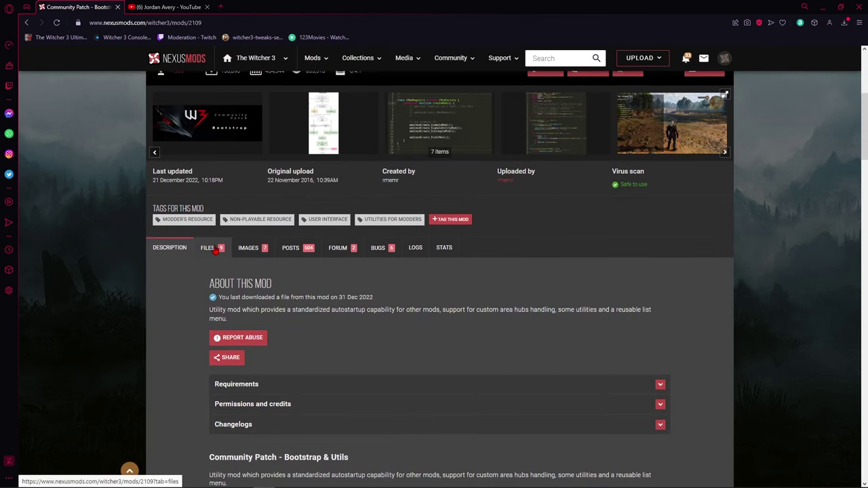
pyautogui.click(216, 250)
pyautogui.scroll(-1, 321, 277)
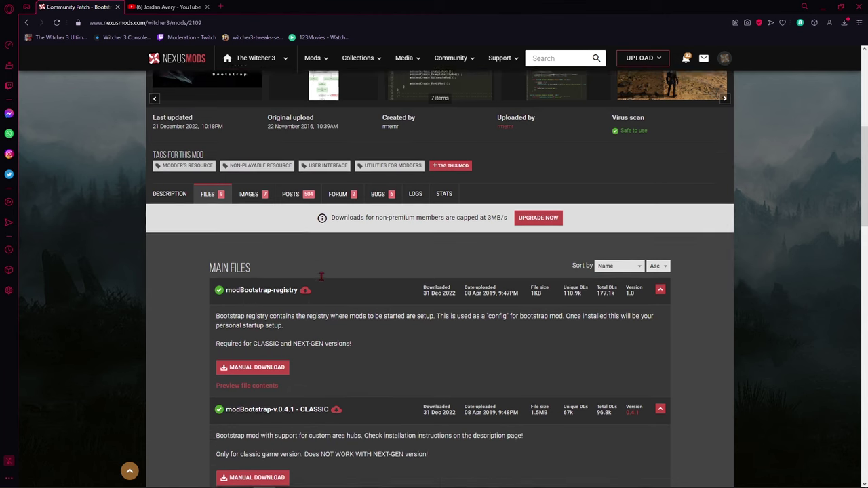
pyautogui.scroll(-1, 322, 277)
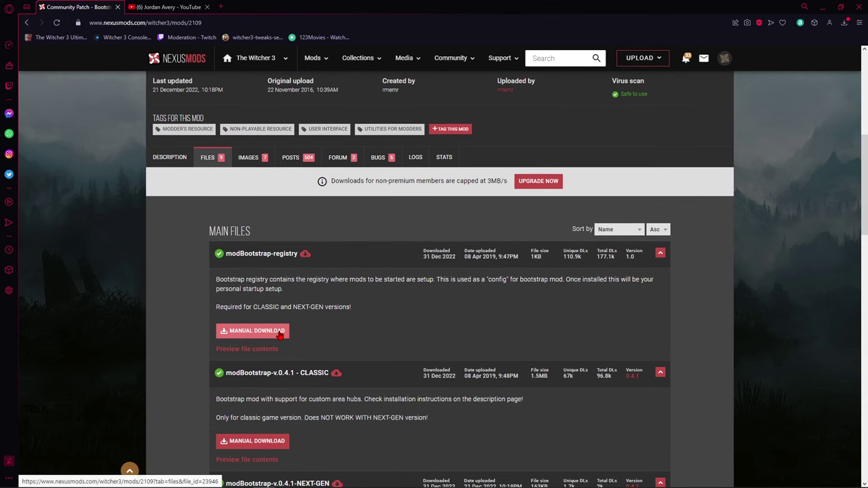
pyautogui.scroll(-3, 285, 339)
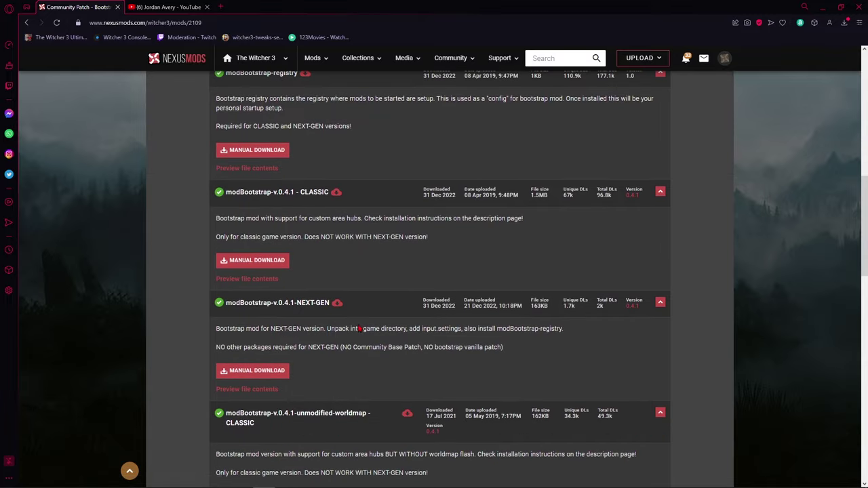
pyautogui.scroll(4, 405, 416)
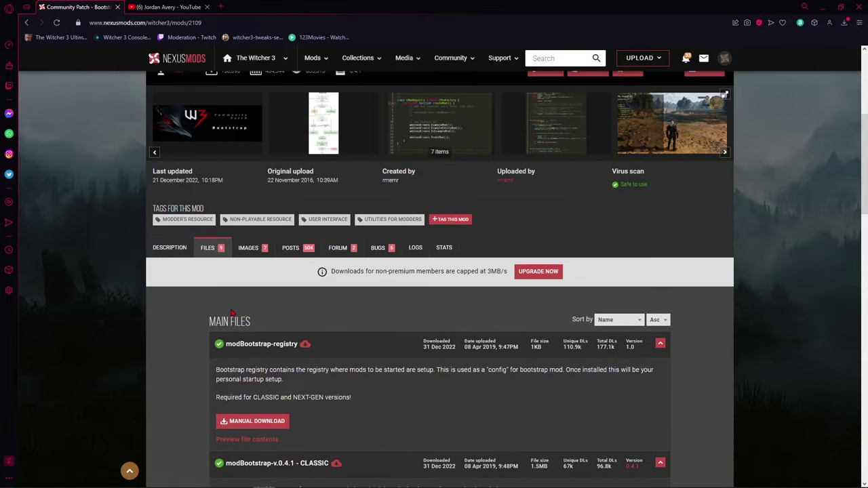
# Read the Bootstrap and Utilities mod's description, covering its features, compatibility, upgrade and installation instructions.
pyautogui.click(179, 246)
pyautogui.scroll(-4, 208, 289)
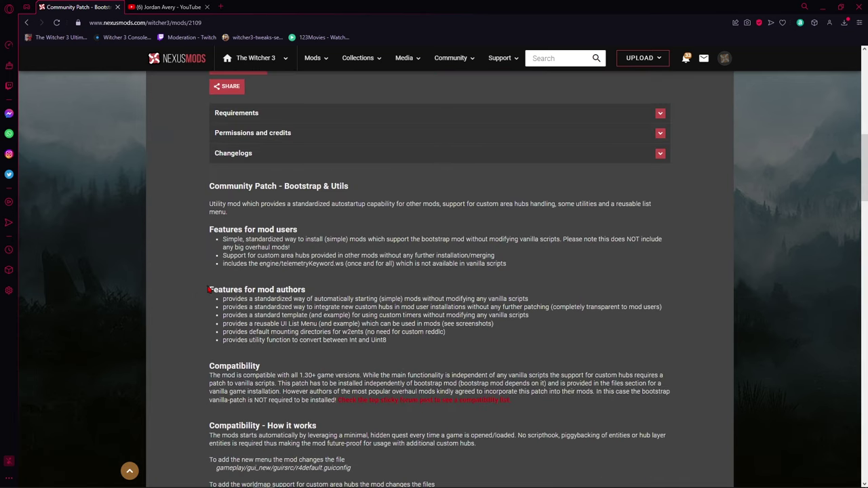
pyautogui.scroll(-3, 230, 302)
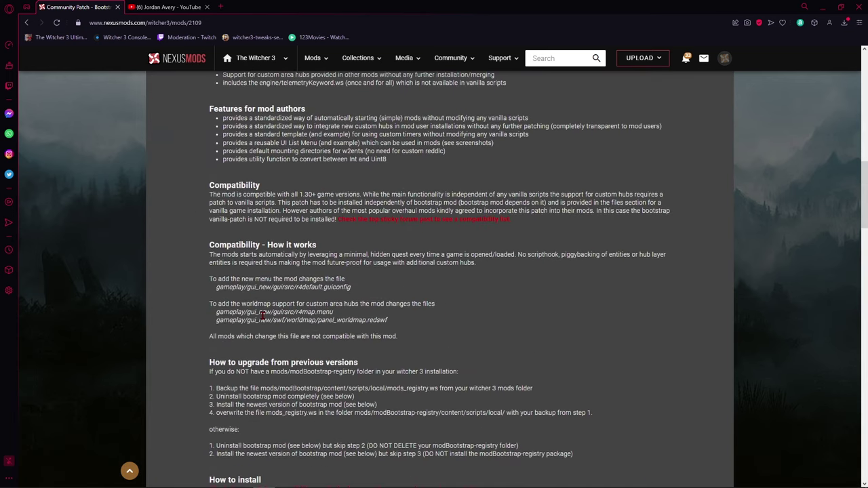
pyautogui.scroll(-1, 262, 315)
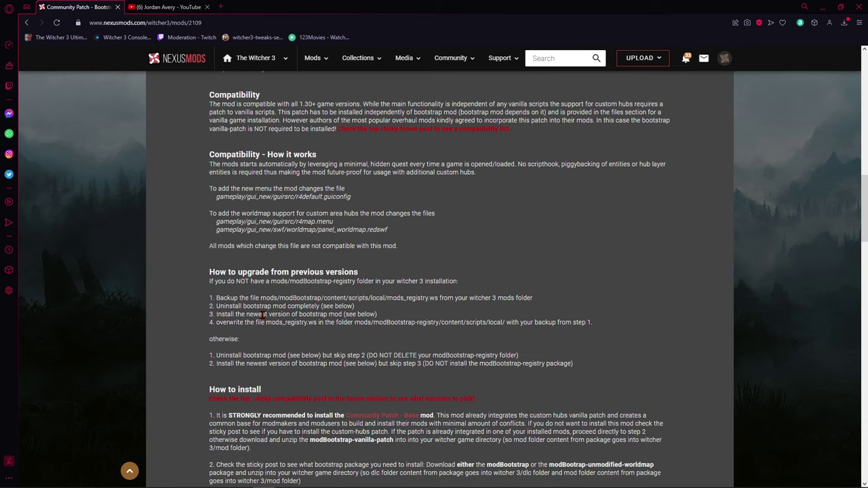
pyautogui.scroll(9, 263, 315)
pyautogui.scroll(-2, 222, 328)
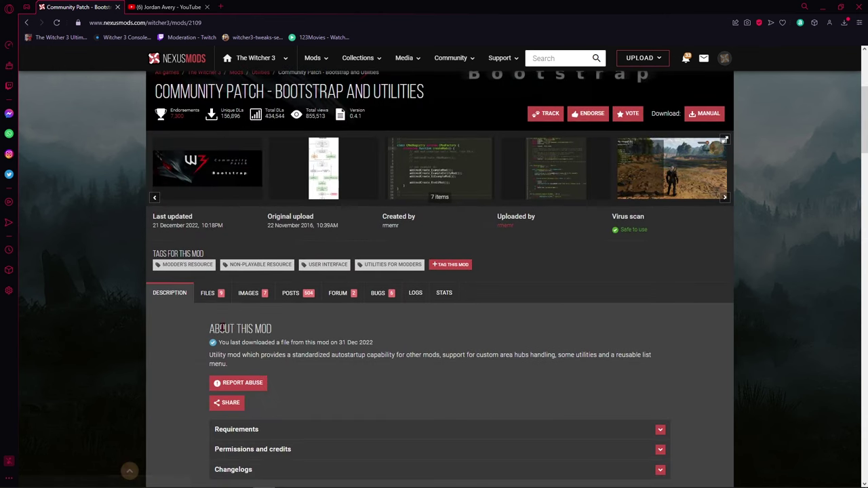
# Search the mods for "shared", open Community Patch - Shared Imports and view its files.
pyautogui.click(539, 60)
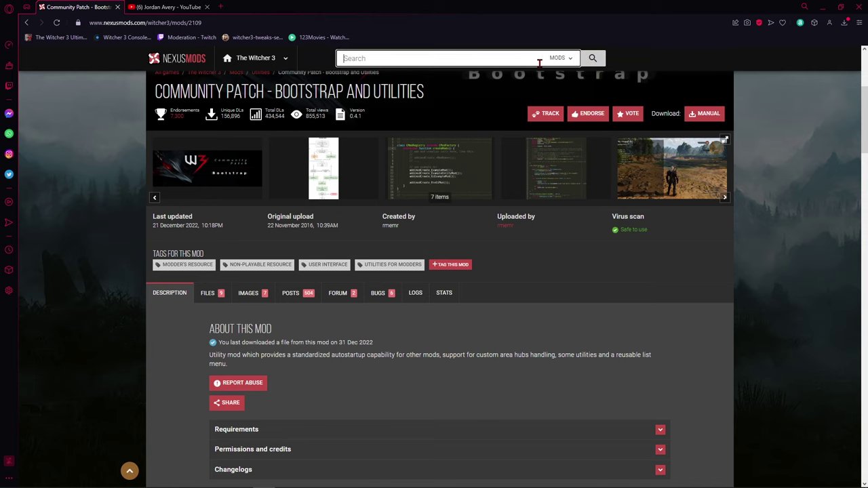
pyautogui.write('shared')
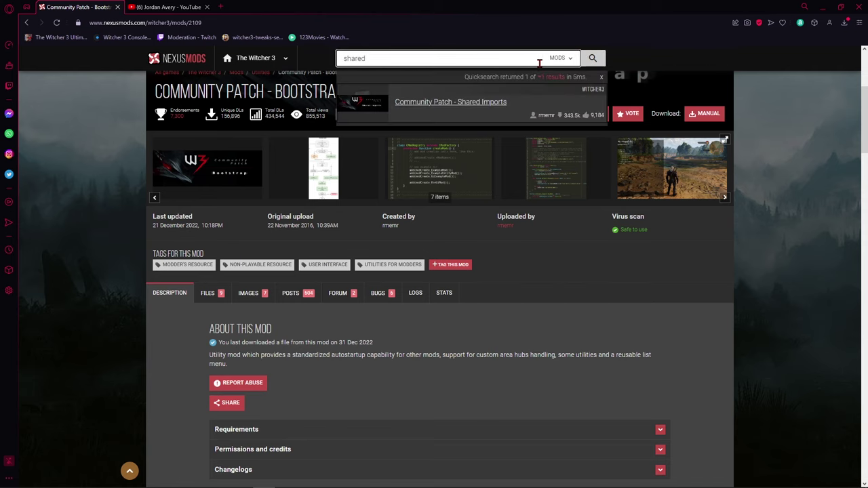
pyautogui.click(448, 111)
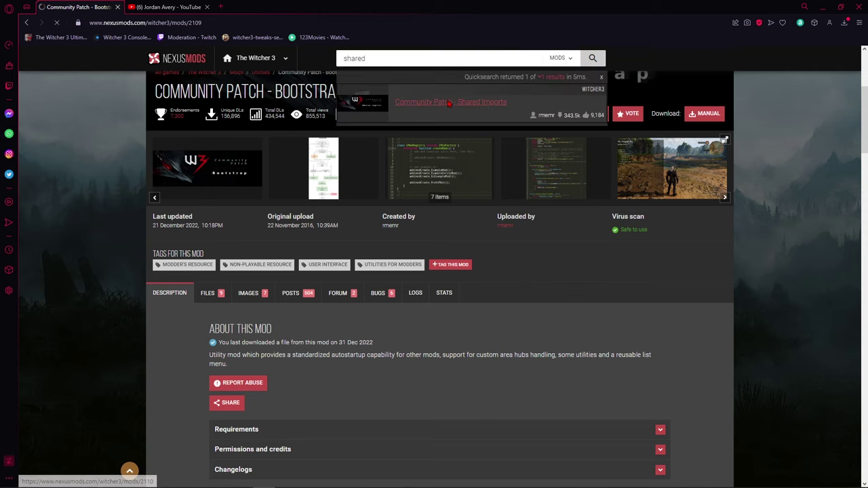
pyautogui.scroll(-3, 378, 286)
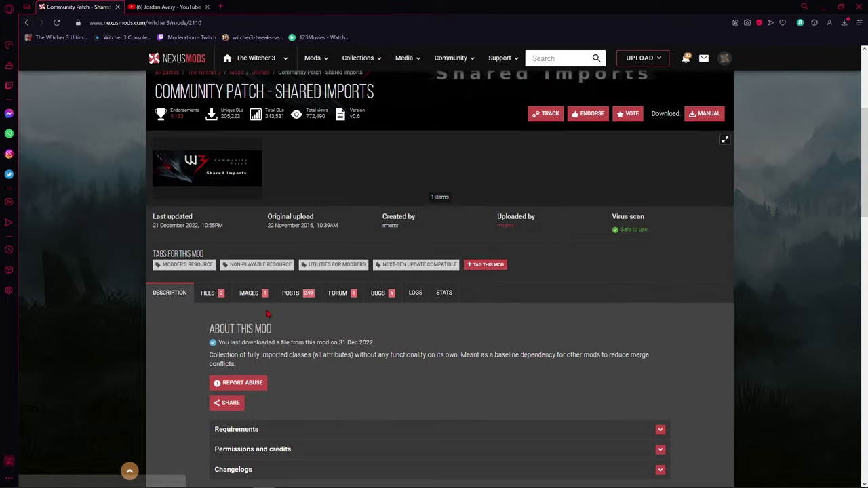
pyautogui.click(229, 305)
pyautogui.scroll(-3, 365, 319)
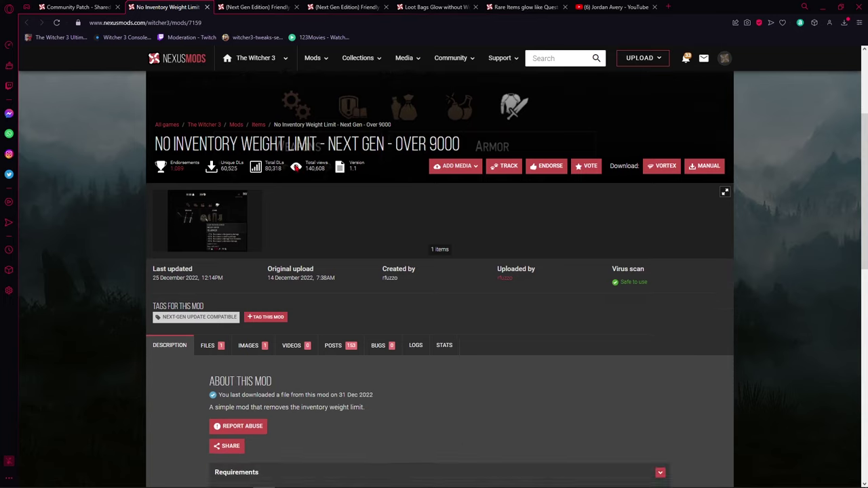
# Look over the No Inventory Weight Limit and (Next Gen Edition) Friendly HUD mod pages.
pyautogui.scroll(-1, 434, 196)
pyautogui.scroll(2, 407, 261)
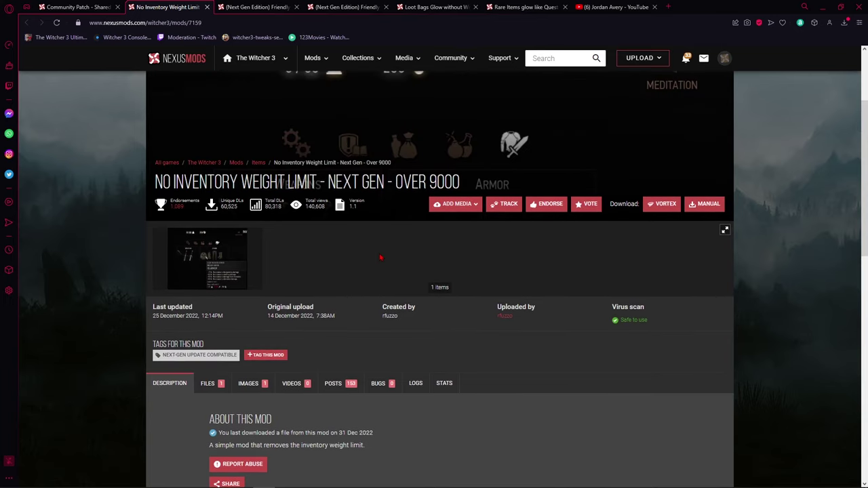
pyautogui.scroll(1, 395, 258)
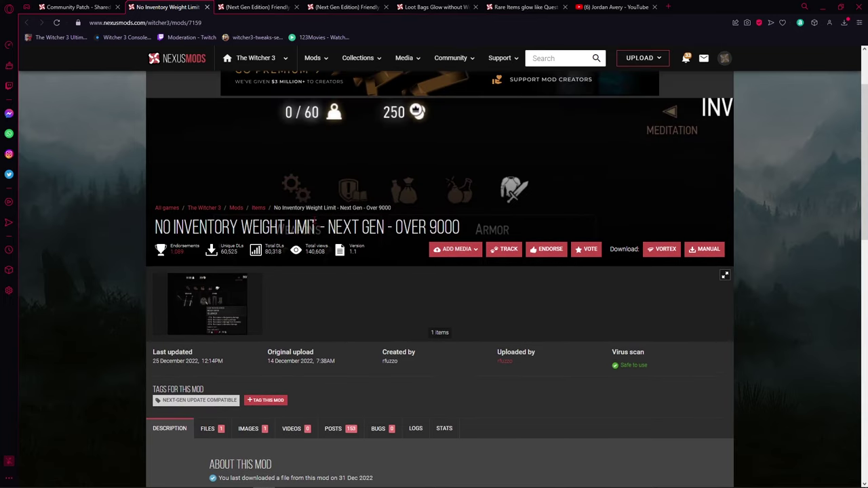
pyautogui.click(256, 7)
pyautogui.scroll(-2, 213, 207)
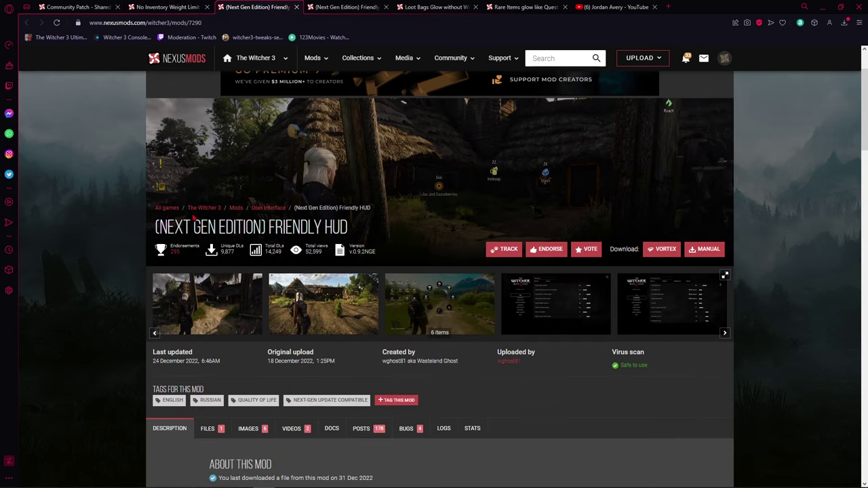
# Look over the Friendly Meditation, Loot Bags Glow and Rare Items Glow mod pages, and return to the Friendly HUD page.
pyautogui.click(346, 7)
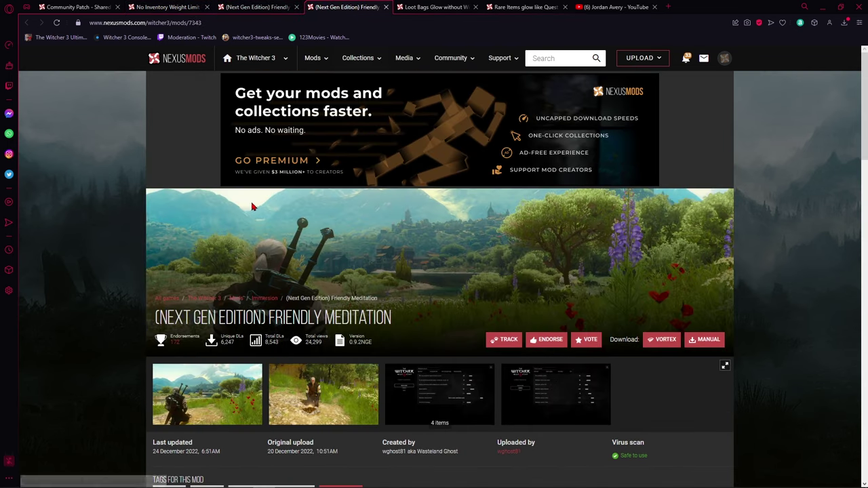
pyautogui.click(435, 7)
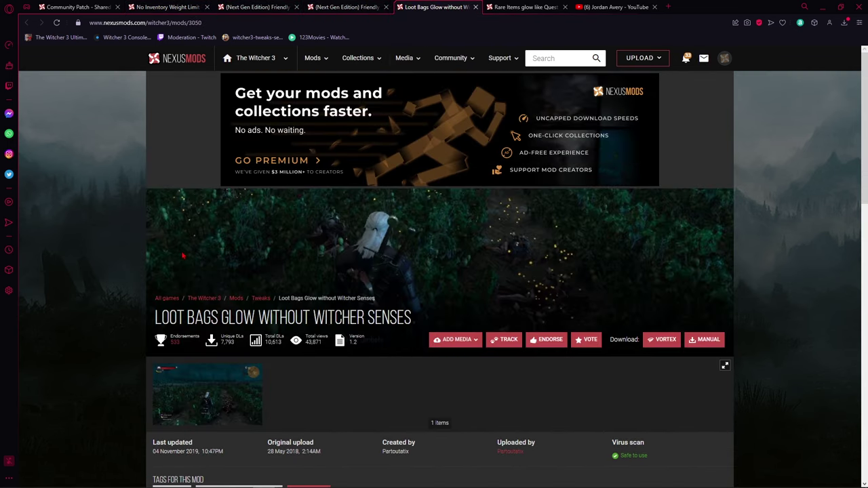
pyautogui.scroll(-2, 399, 307)
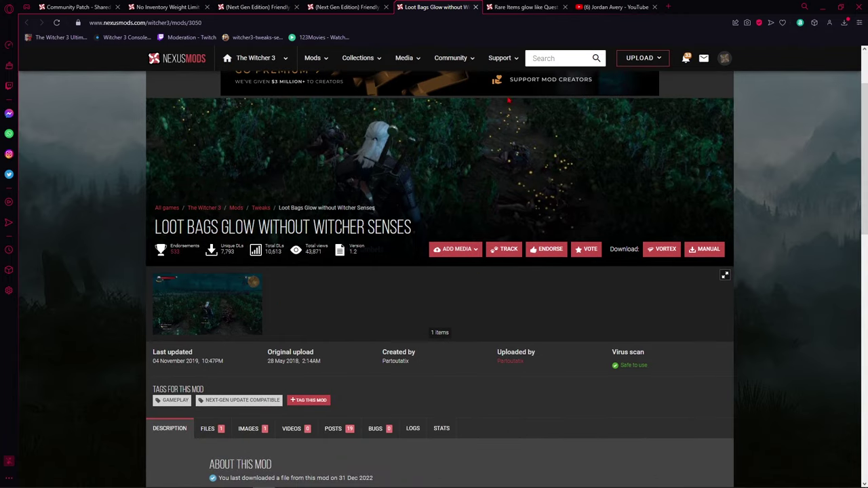
pyautogui.click(525, 7)
pyautogui.scroll(-2, 298, 210)
pyautogui.scroll(-1, 298, 210)
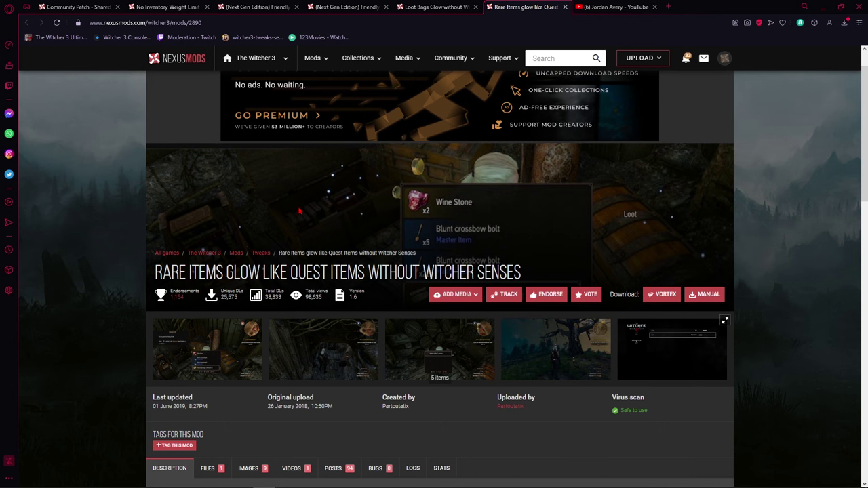
pyautogui.click(343, 7)
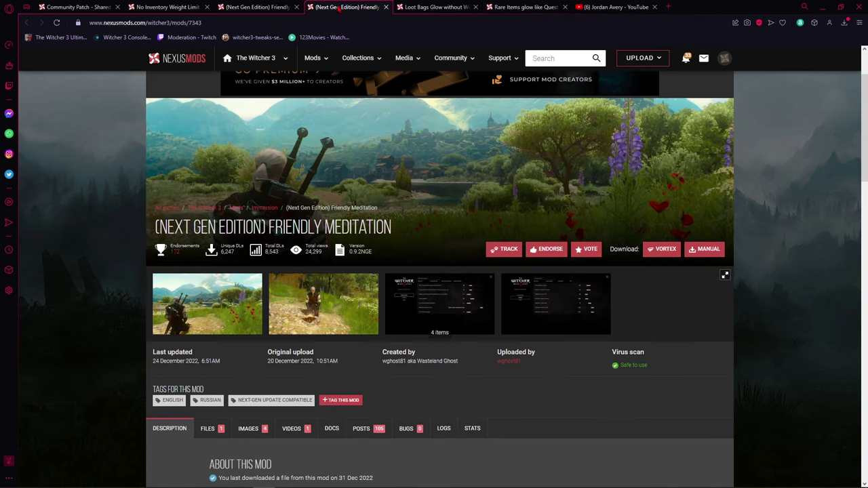
pyautogui.click(258, 6)
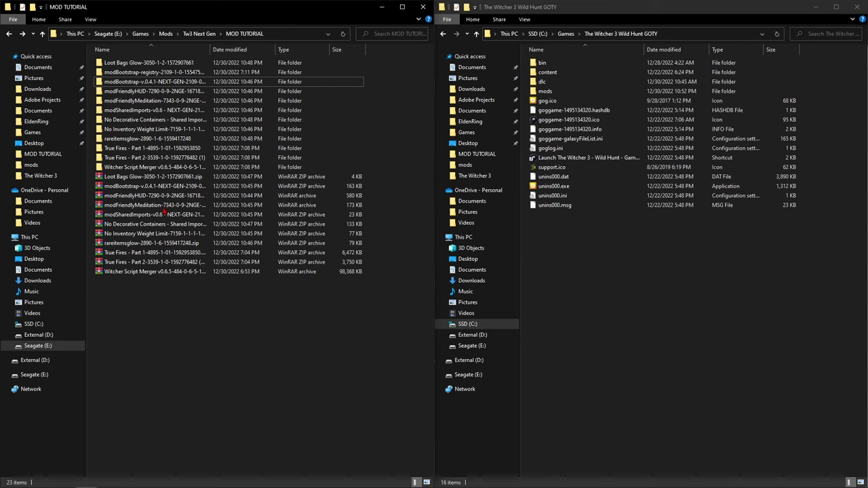
# View the extraction options for all the mod archives in the MOD TUTORIAL folder, and dismiss them.
pyautogui.moveTo(177, 297); pyautogui.dragTo(139, 175)
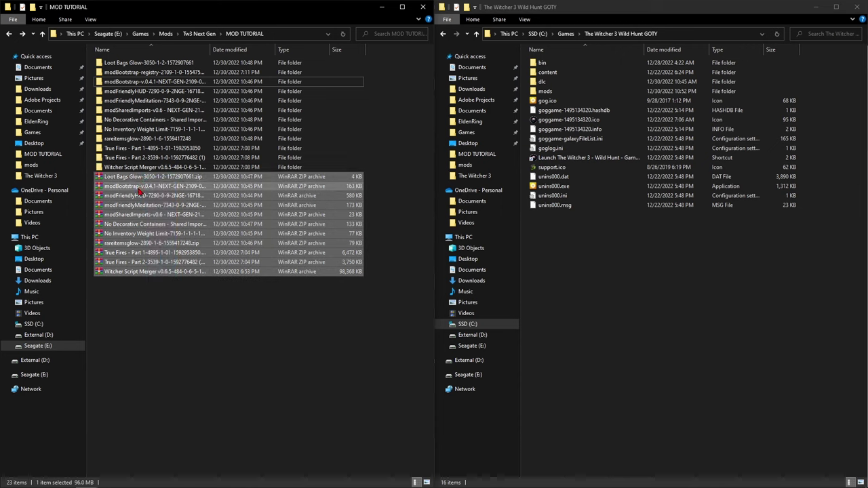
pyautogui.rightClick(147, 227)
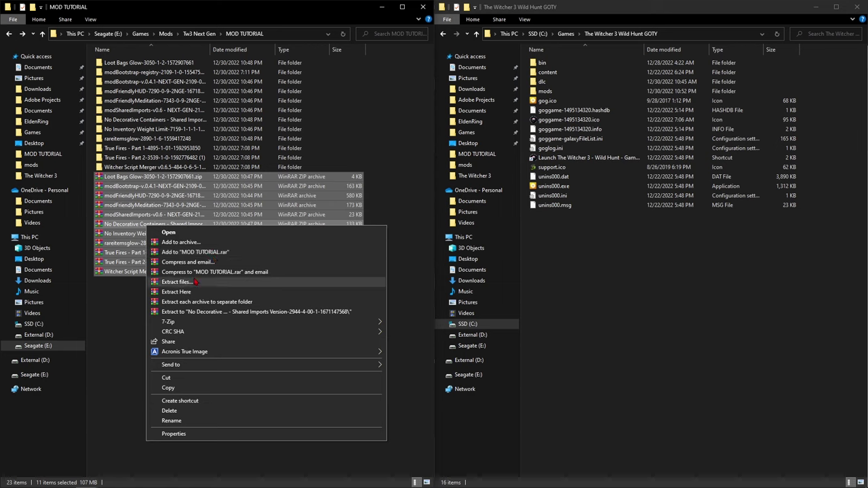
pyautogui.click(125, 296)
pyautogui.click(124, 297)
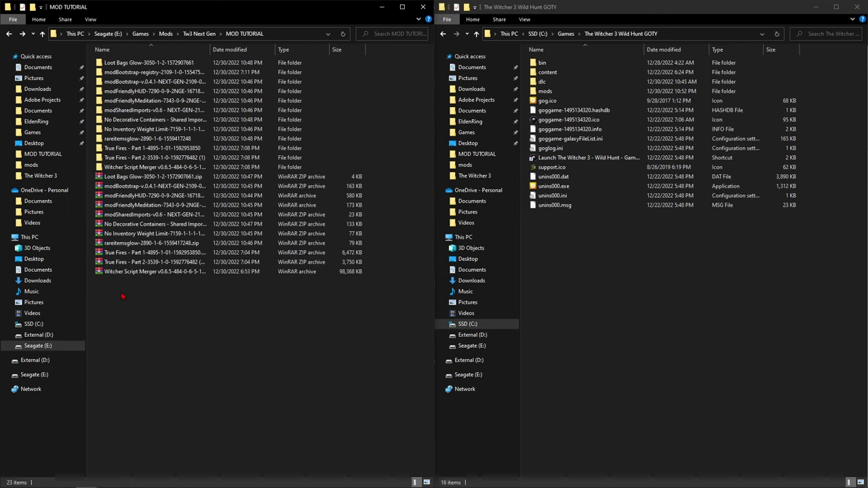
# Open the extracted modBootstrap-v.0.4.1-NEXT-GEN folder and examine the contents of its mods and dlc subfolders.
pyautogui.doubleClick(143, 82)
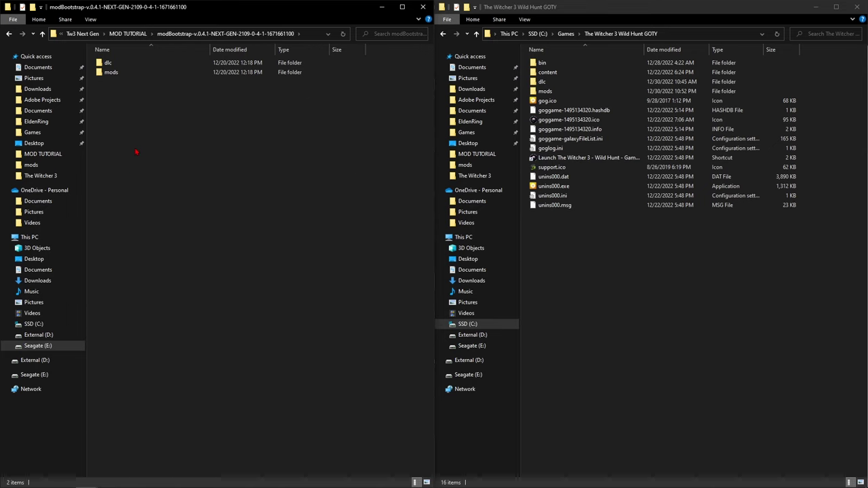
pyautogui.doubleClick(113, 72)
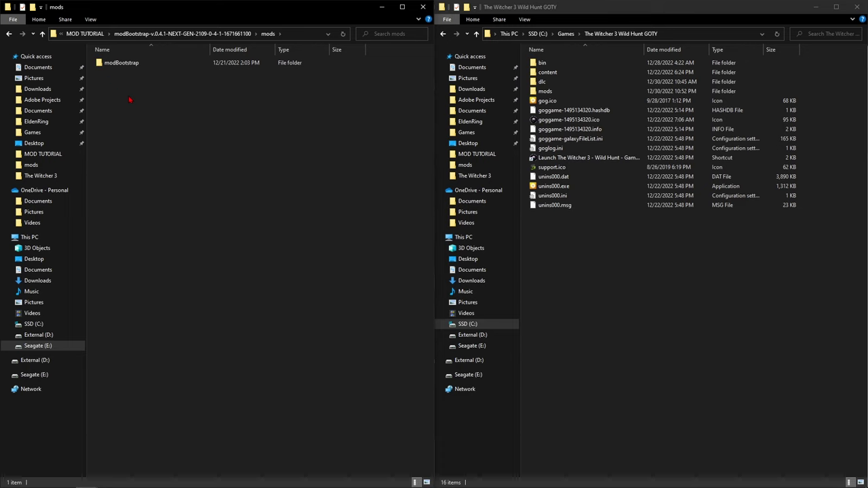
pyautogui.hotkey('alt', 'Left')
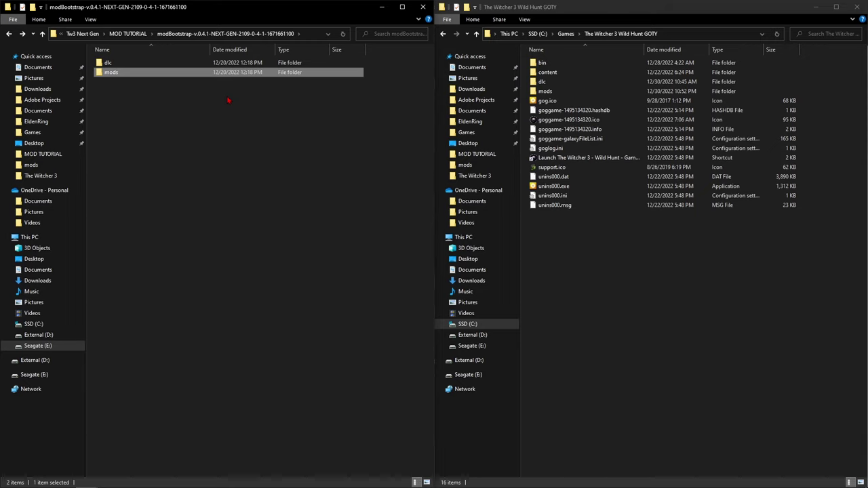
pyautogui.doubleClick(116, 72)
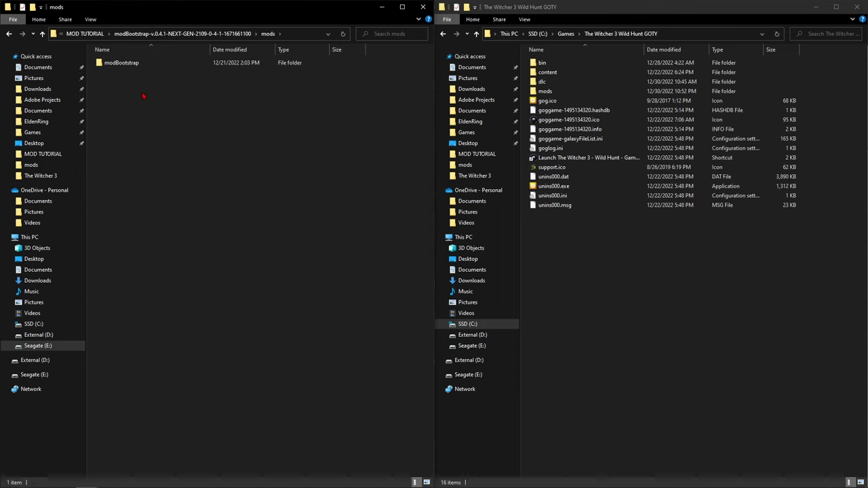
pyautogui.click(106, 65)
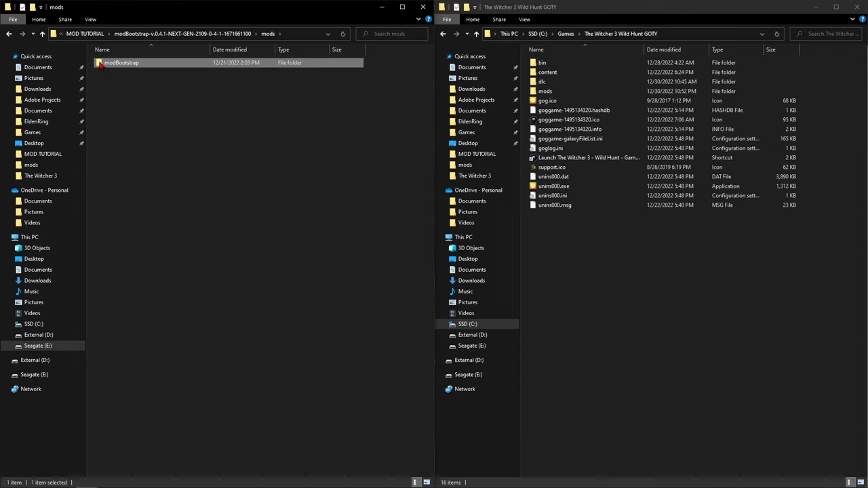
pyautogui.moveTo(99, 63); pyautogui.dragTo(191, 105)
pyautogui.hotkey('alt', 'Up')
pyautogui.doubleClick(108, 64)
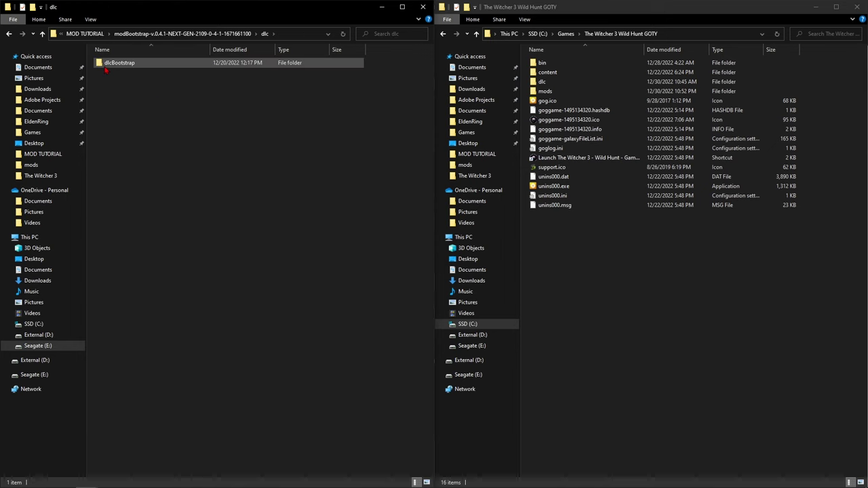
# Return to the modBootstrap folder, close the duplicate Script Merger window, and refresh the conflicts in the remaining one.
pyautogui.moveTo(106, 66); pyautogui.dragTo(157, 117)
pyautogui.hotkey('alt', 'Up')
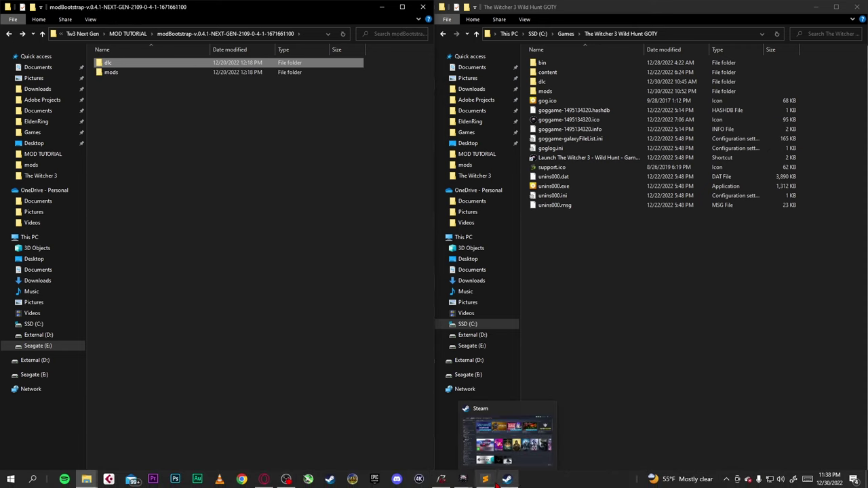
pyautogui.click(463, 479)
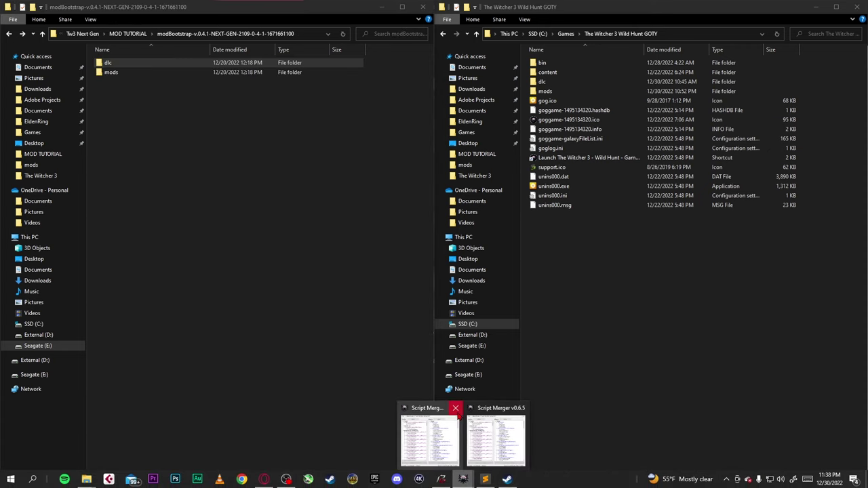
pyautogui.click(453, 408)
pyautogui.click(468, 441)
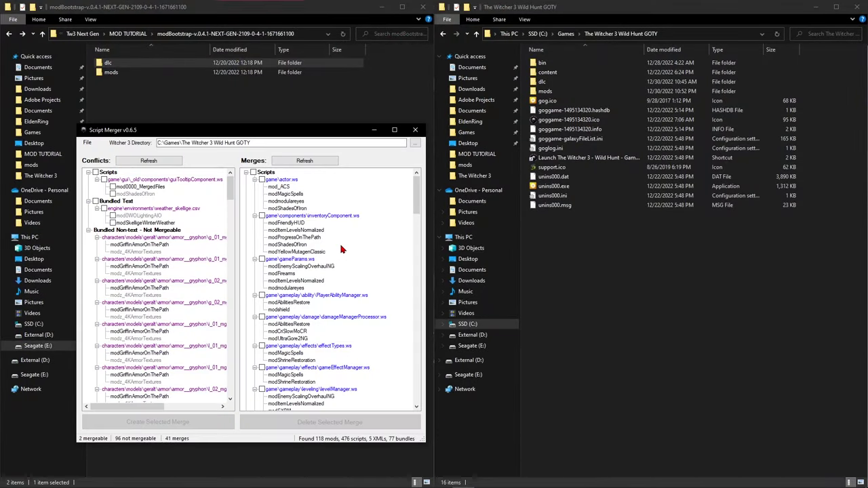
pyautogui.moveTo(244, 134); pyautogui.dragTo(437, 147)
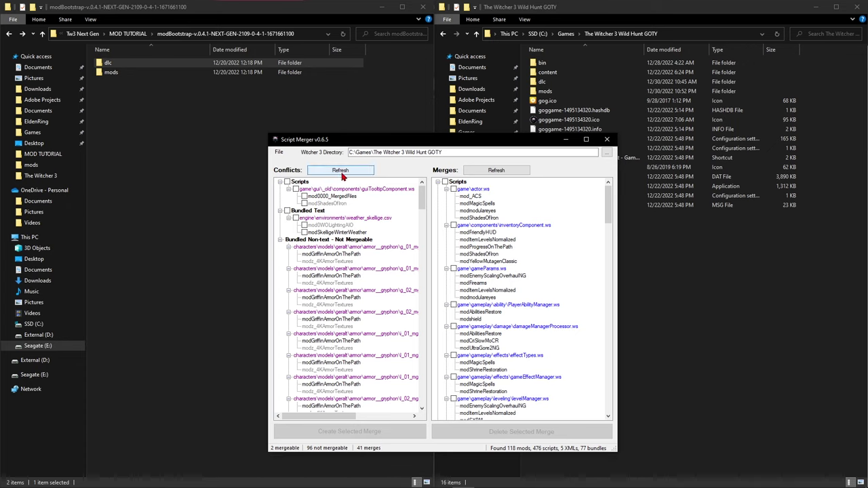
pyautogui.click(342, 171)
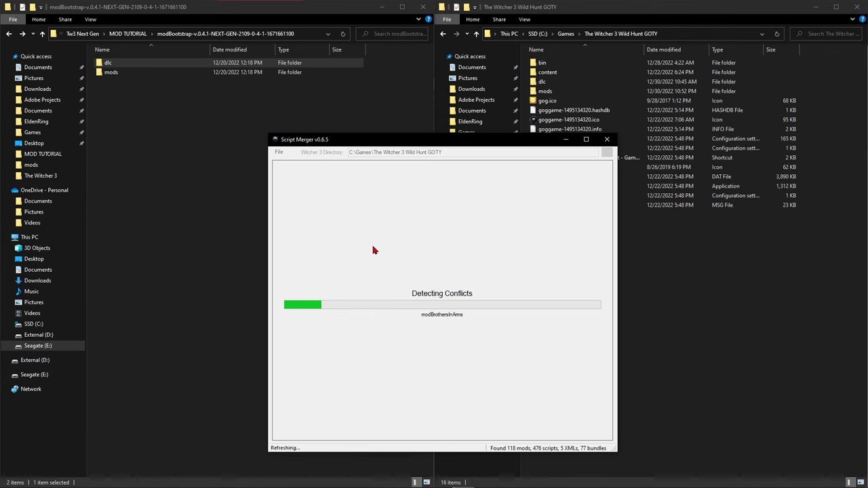
# Open the extracted modBootstrap-registry folder, examine its mods subfolder, and return to the MOD TUTORIAL folder.
pyautogui.click(188, 132)
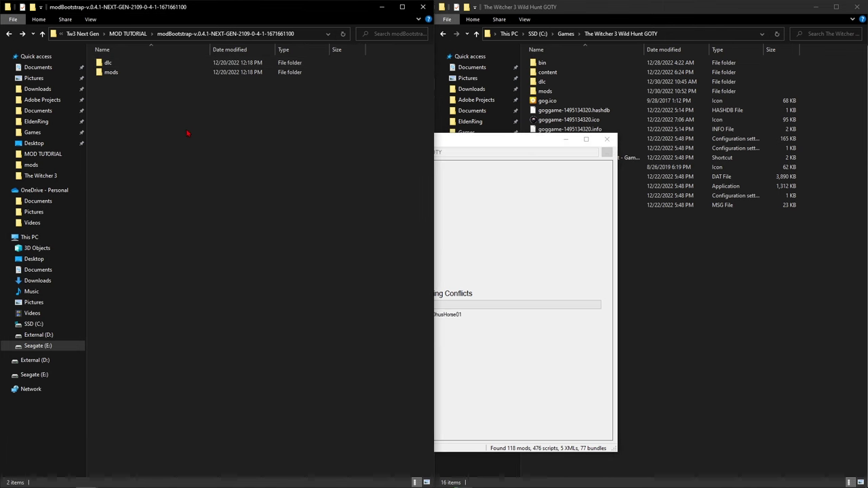
pyautogui.hotkey('alt', 'Left')
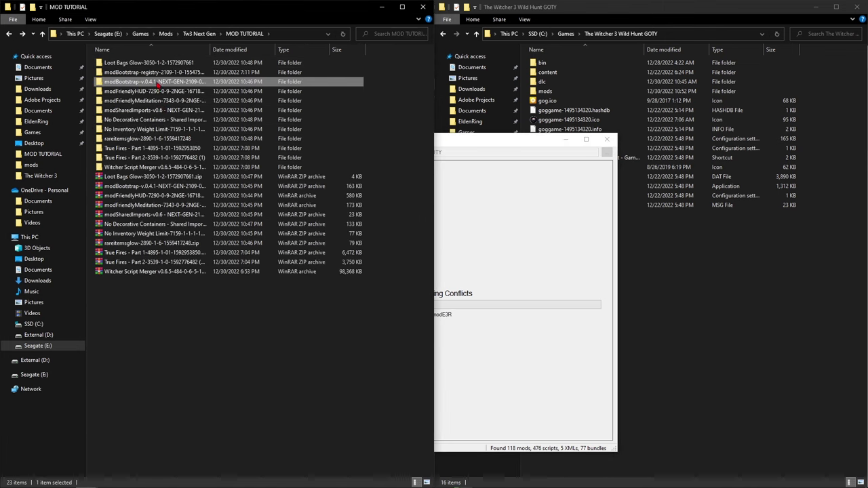
pyautogui.click(158, 73)
pyautogui.doubleClick(157, 73)
pyautogui.doubleClick(112, 62)
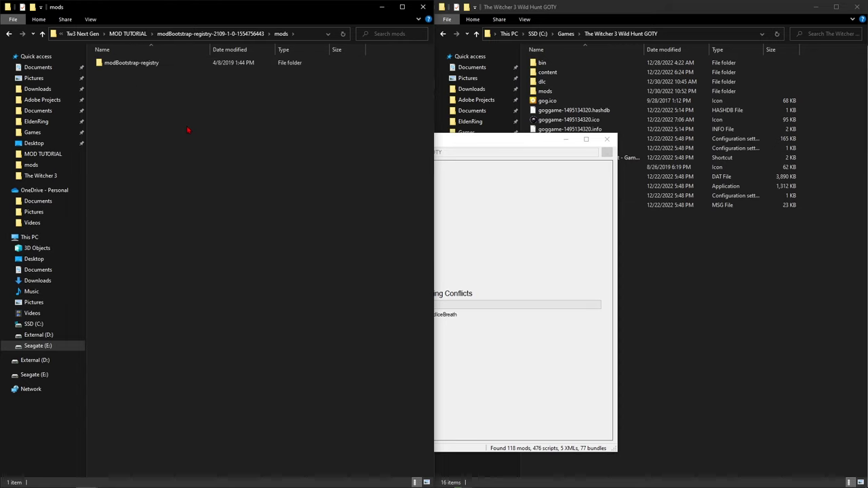
pyautogui.hotkey('alt', 'Left')
pyautogui.doubleClick(112, 65)
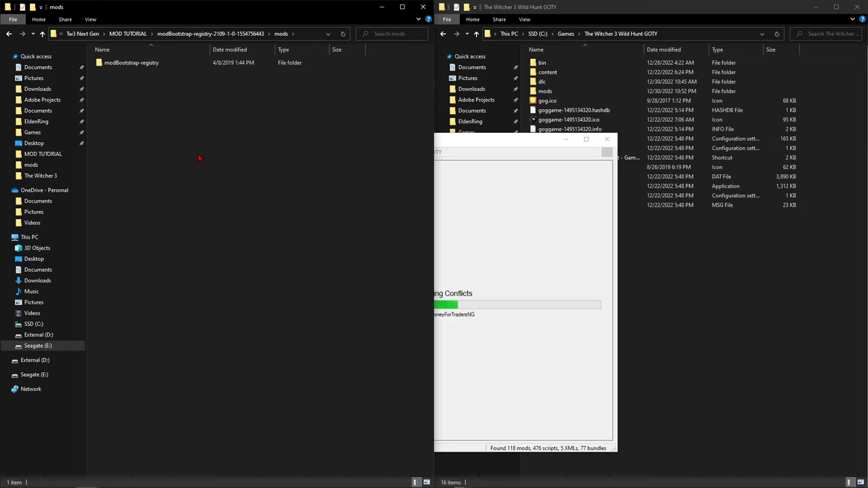
pyautogui.hotkey('alt', 'Left')
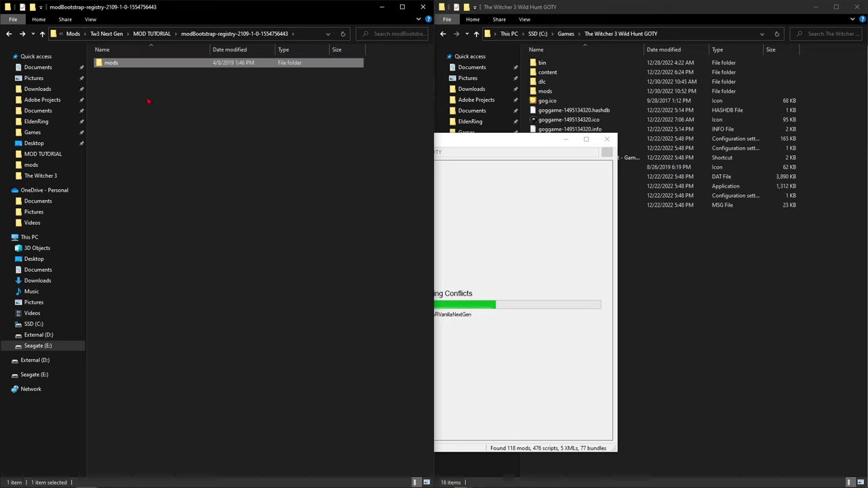
pyautogui.moveTo(110, 66); pyautogui.dragTo(132, 144)
pyautogui.hotkey('alt', 'Left')
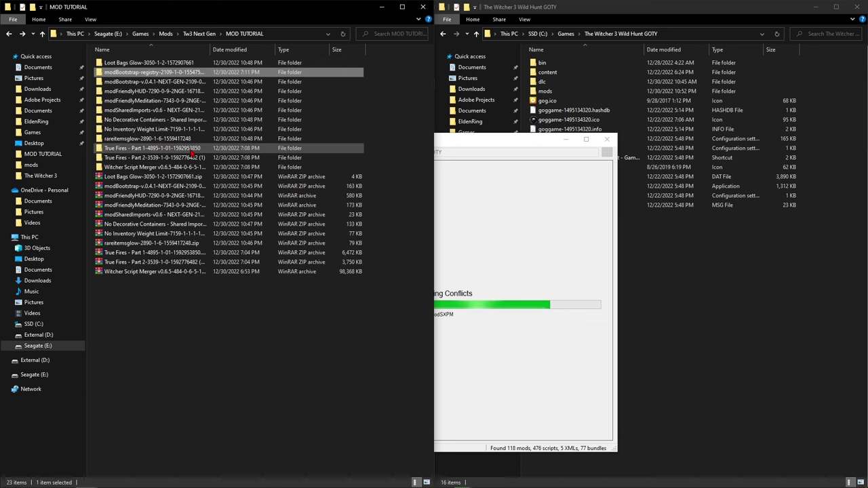
# Open the extracted modSharedImports-v0.6 folder and examine its modSharedImports subfolder.
pyautogui.doubleClick(142, 110)
pyautogui.doubleClick(115, 63)
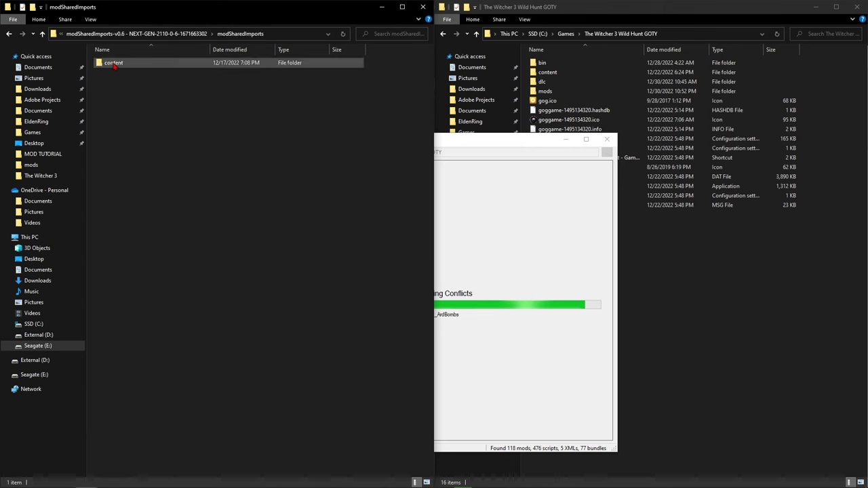
pyautogui.hotkey('alt', 'Left')
pyautogui.moveTo(106, 72); pyautogui.dragTo(478, 147)
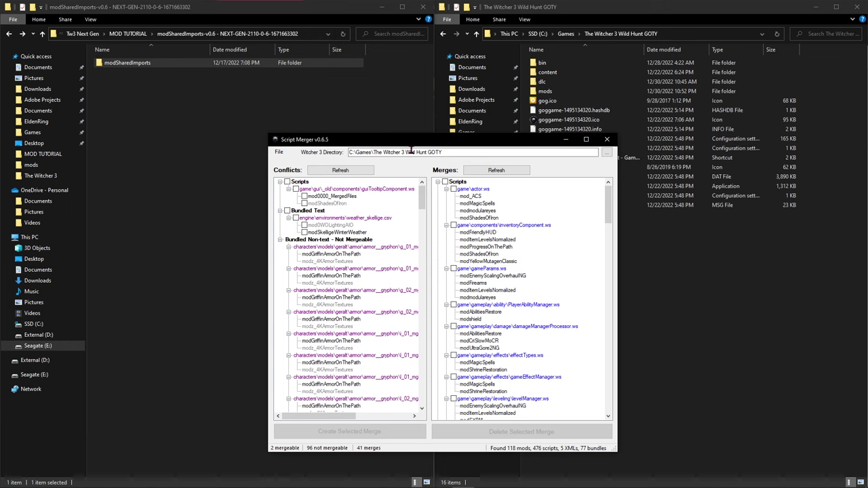
# Review the conflicts and merges listed in Script Merger, and return to the MOD TUTORIAL folder.
pyautogui.moveTo(411, 140); pyautogui.dragTo(477, 149)
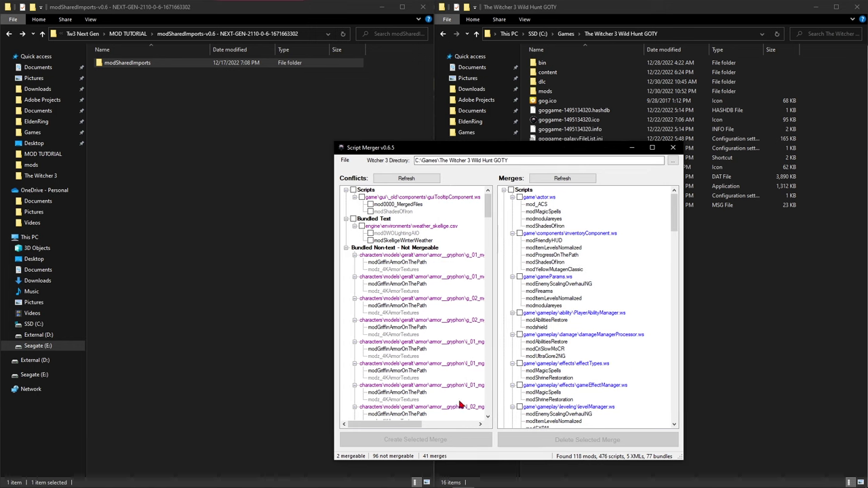
pyautogui.moveTo(426, 311)
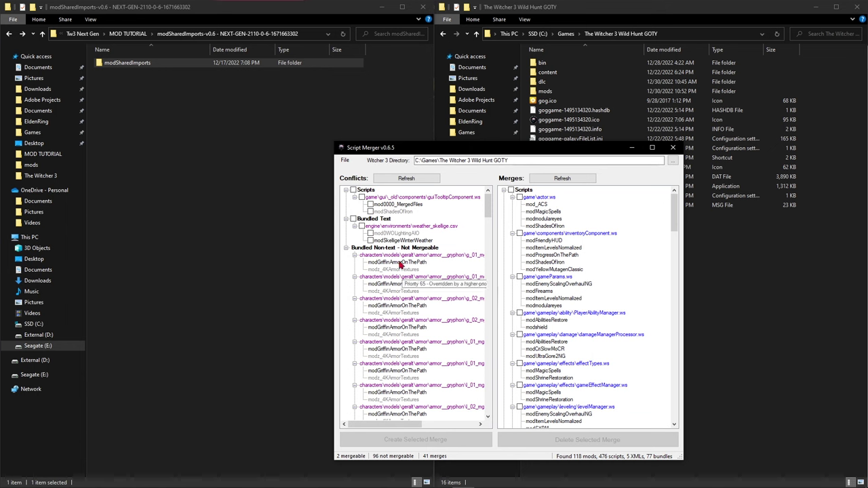
pyautogui.click(237, 111)
pyautogui.hotkey('alt', 'Up')
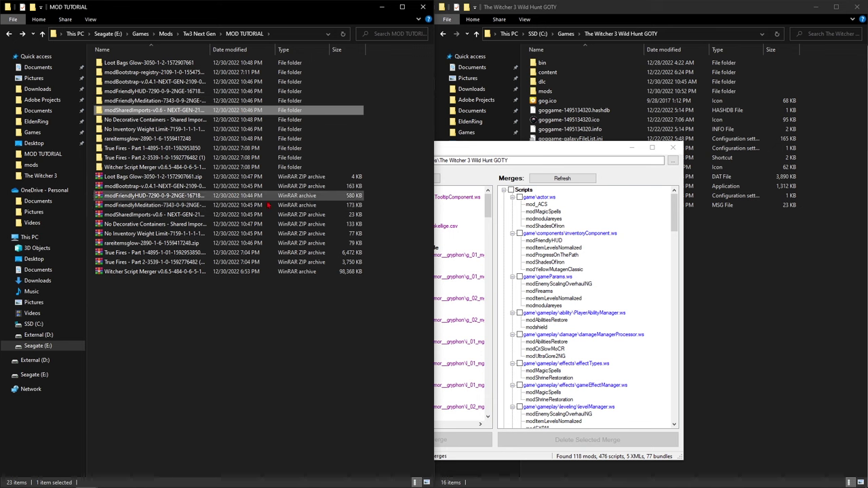
pyautogui.moveTo(474, 148); pyautogui.dragTo(507, 150)
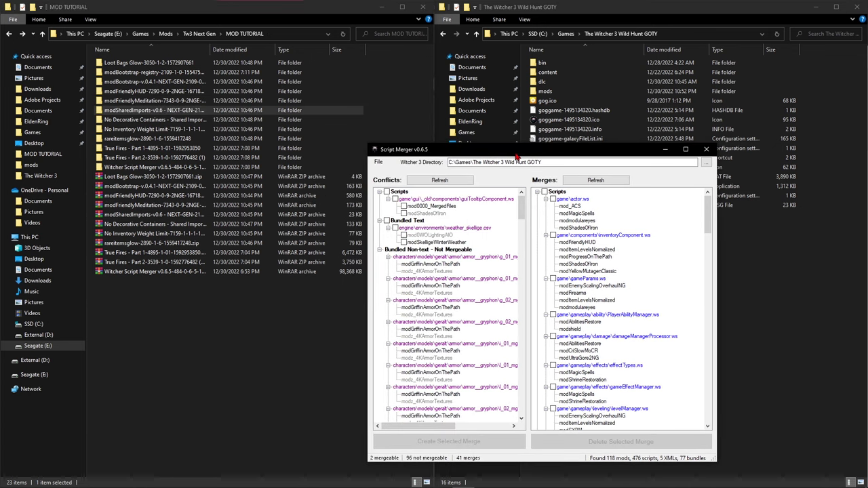
pyautogui.click(203, 309)
# Copy the modlootbagsglow folder from the extracted Loot Bags Glow folder into the game's mods folder.
pyautogui.rightClick(143, 177)
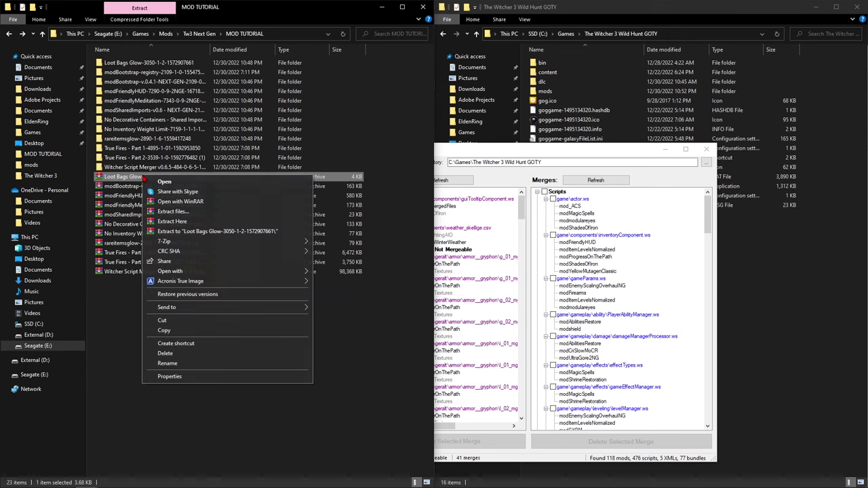
pyautogui.click(134, 64)
pyautogui.doubleClick(133, 65)
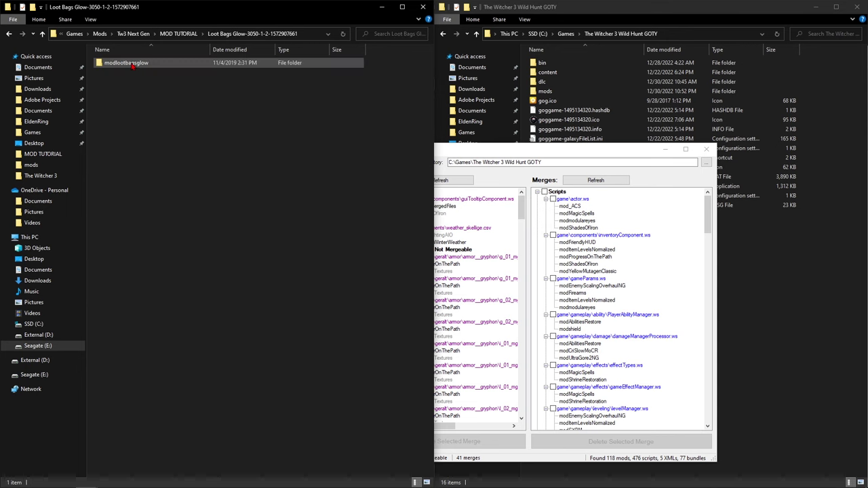
pyautogui.doubleClick(114, 65)
pyautogui.hotkey('alt', 'Left')
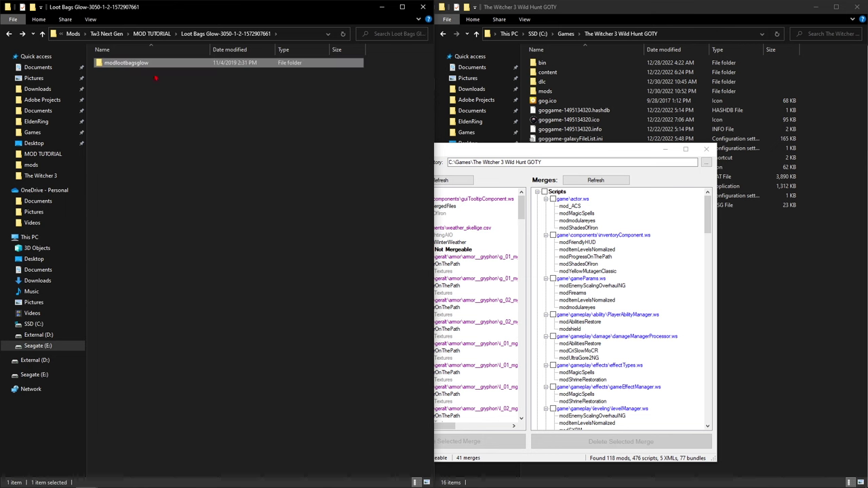
pyautogui.doubleClick(551, 90)
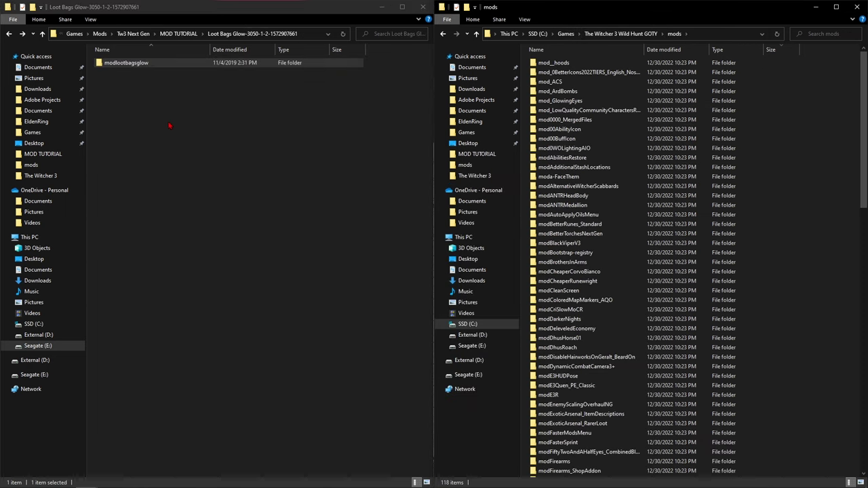
pyautogui.moveTo(116, 64); pyautogui.dragTo(827, 189)
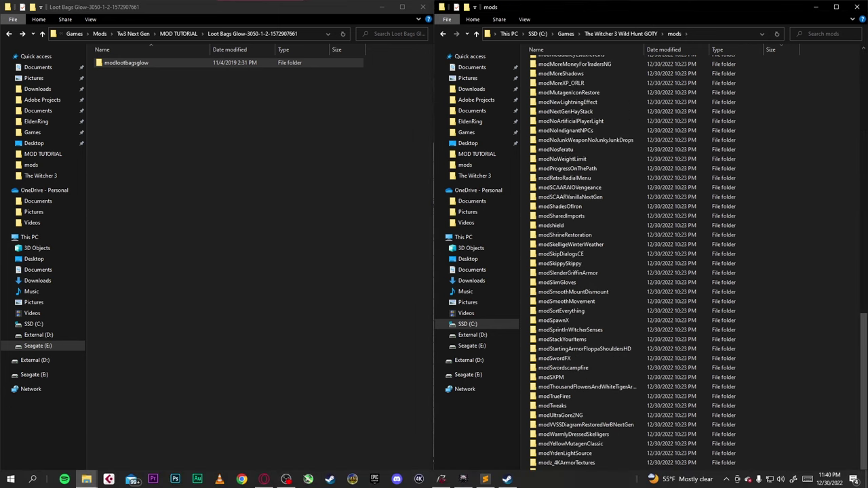
# Check Script Merger for conflicts after adding modlootbagsglow, and view the running game's main menu.
pyautogui.click(441, 479)
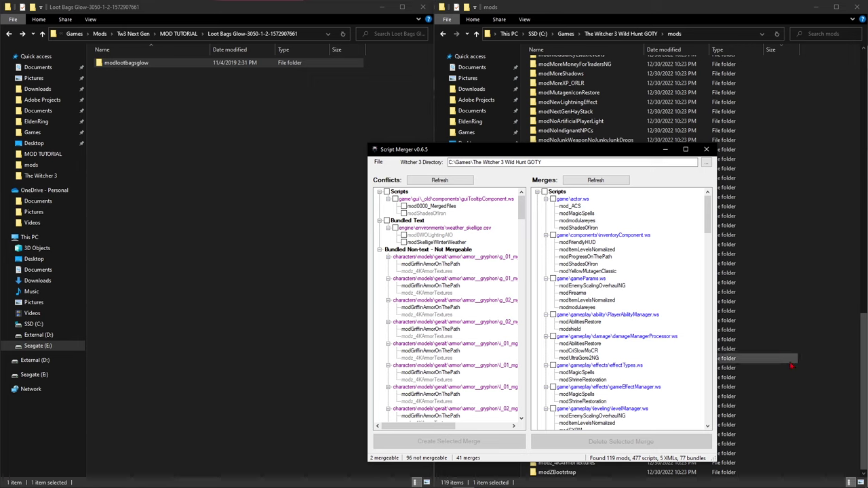
pyautogui.scroll(6, 807, 293)
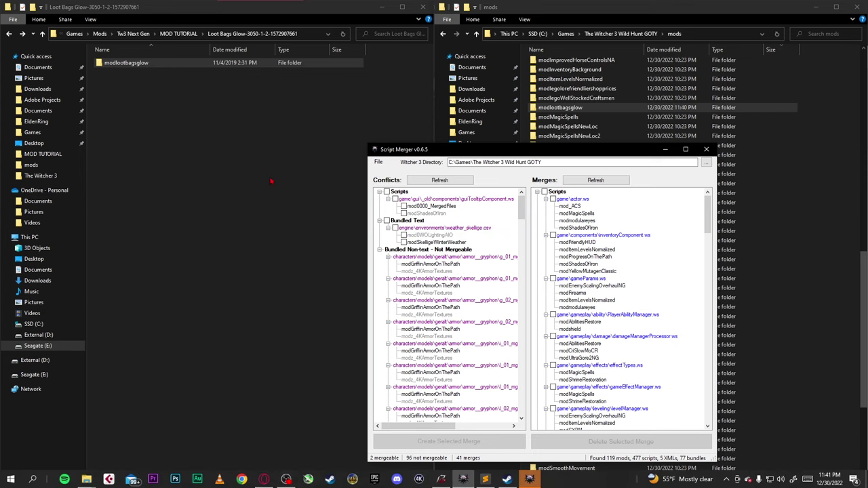
pyautogui.click(531, 479)
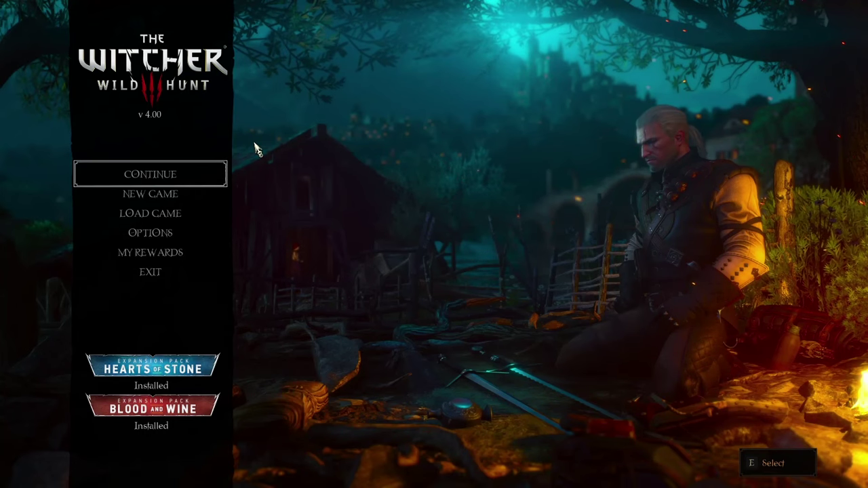
pyautogui.hotkey('alt', 'Tab')
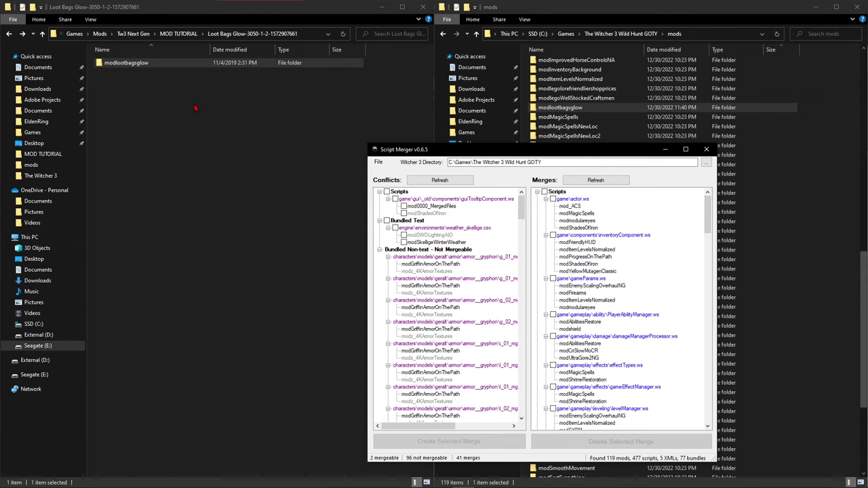
# Open the extracted rareitemsglow folder and examine its bin folder down to rareitemsglow.xml in the pc subfolder.
pyautogui.click(192, 106)
pyautogui.press('BackSpace')
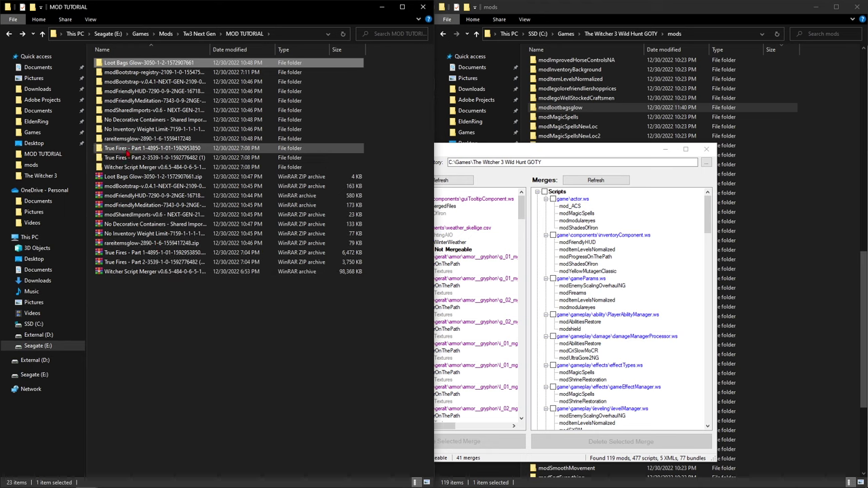
pyautogui.doubleClick(126, 140)
pyautogui.click(108, 75)
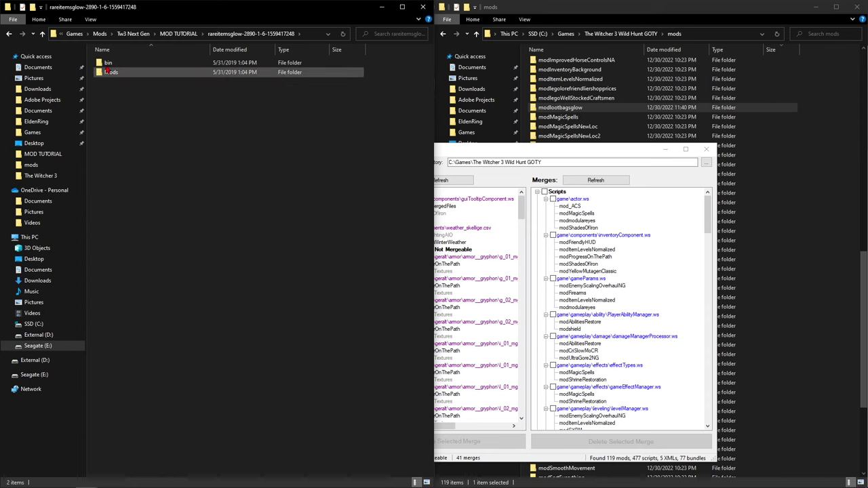
pyautogui.doubleClick(107, 65)
pyautogui.doubleClick(107, 64)
pyautogui.doubleClick(107, 65)
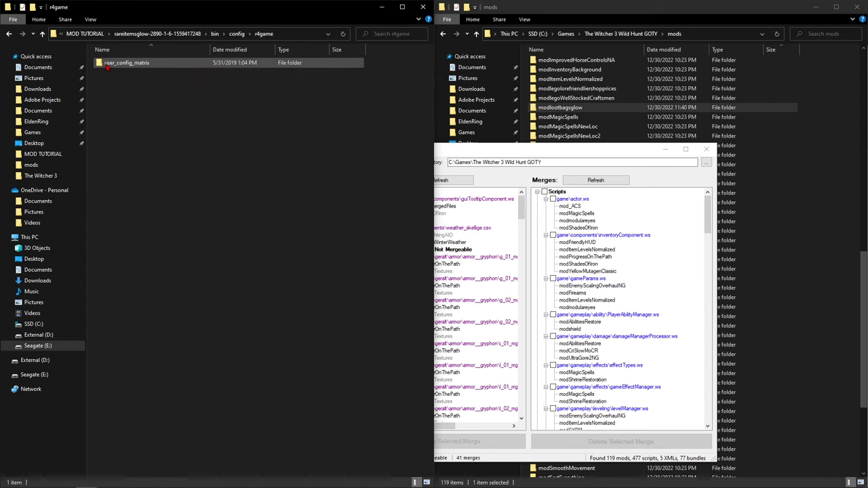
pyautogui.doubleClick(107, 63)
pyautogui.doubleClick(107, 63)
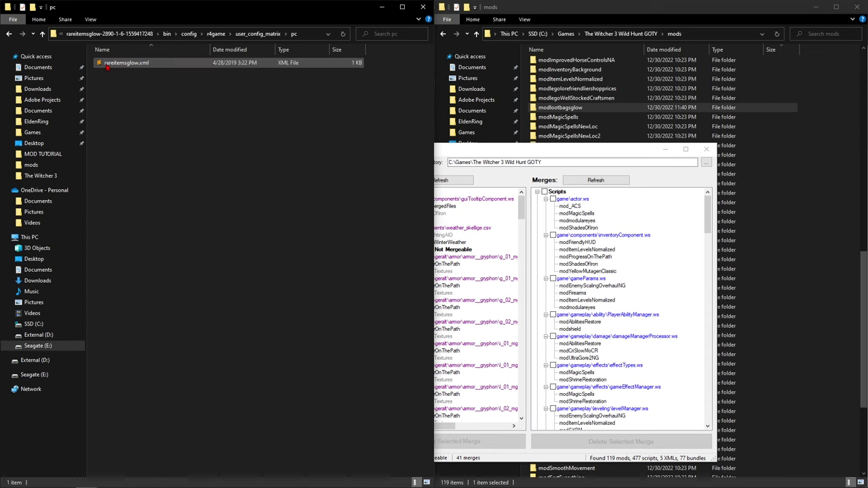
pyautogui.press('BackSpace')
pyautogui.press('BackSpace')
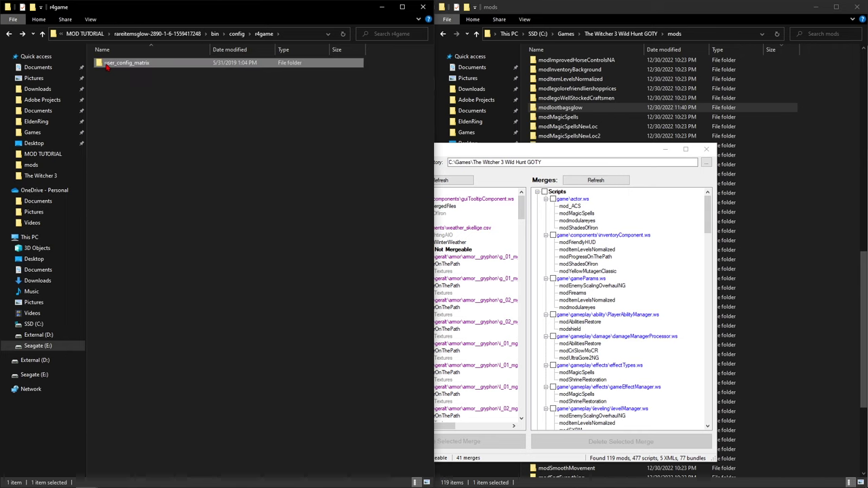
pyautogui.press('BackSpace')
pyautogui.press('BackSpace')
pyautogui.press('BackSpace')
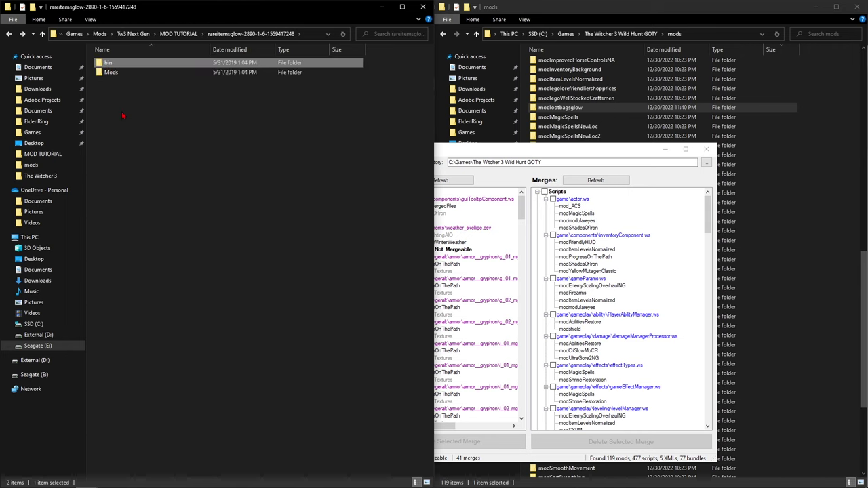
# Copy the modrareitemsglow folder from the rareitemsglow Mods subfolder into the game's mods folder, and switch to Script Merger.
pyautogui.doubleClick(111, 75)
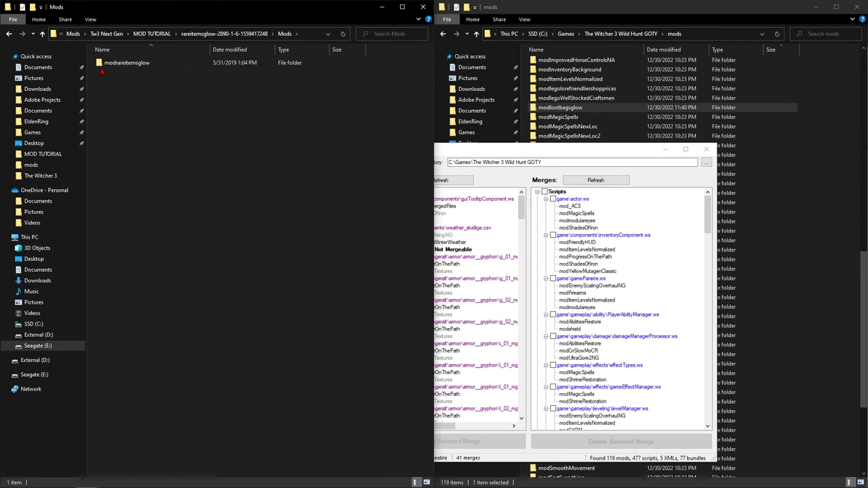
pyautogui.moveTo(112, 63); pyautogui.dragTo(828, 238)
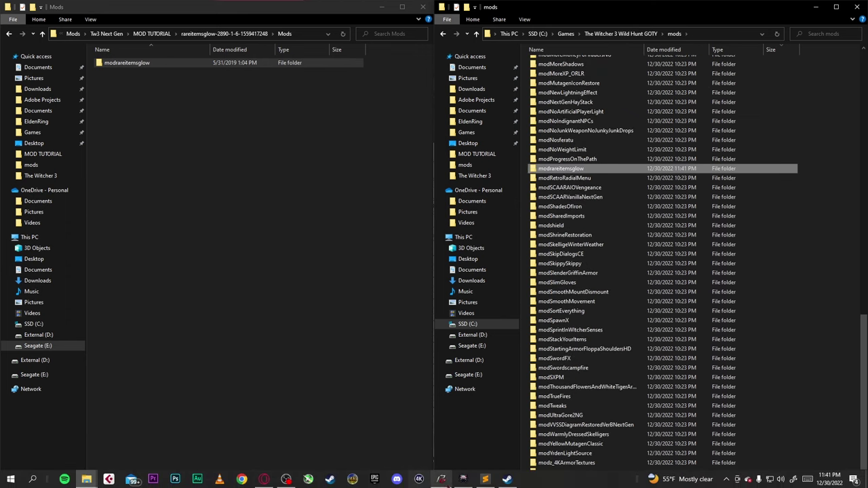
pyautogui.click(463, 480)
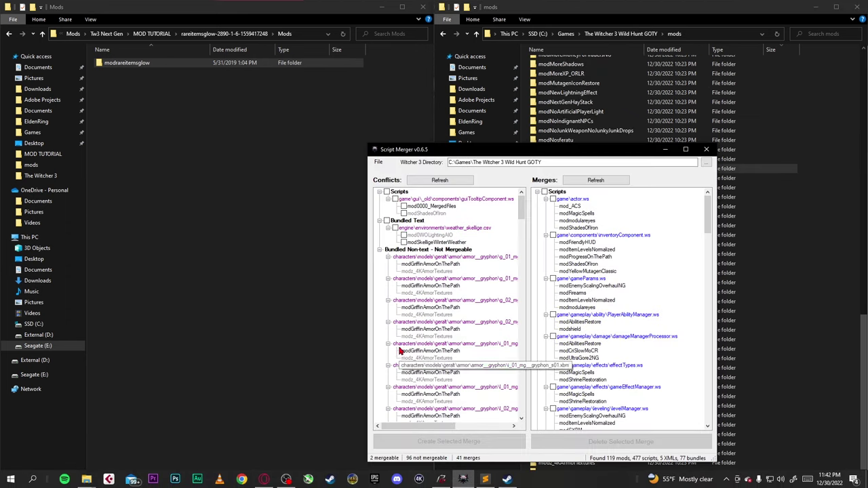
# Refresh the conflicts list in Script Merger and return to the two File Explorer windows.
pyautogui.click(414, 179)
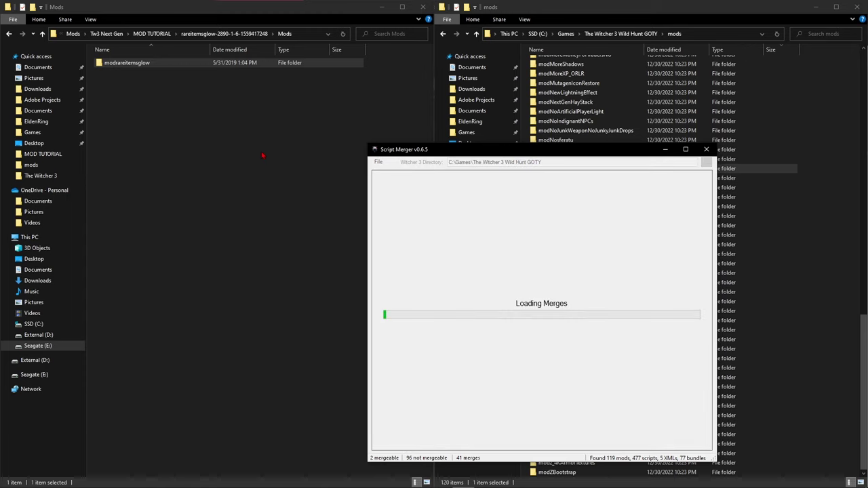
pyautogui.click(277, 131)
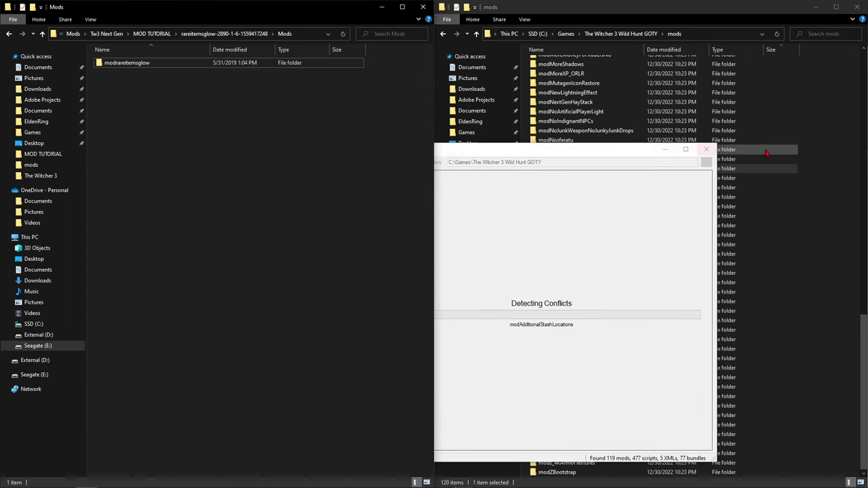
pyautogui.click(749, 112)
# Go up to the game's root folder and the extracted rareitemsglow folder, and open the bin folder in both.
pyautogui.hotkey('alt', 'Up')
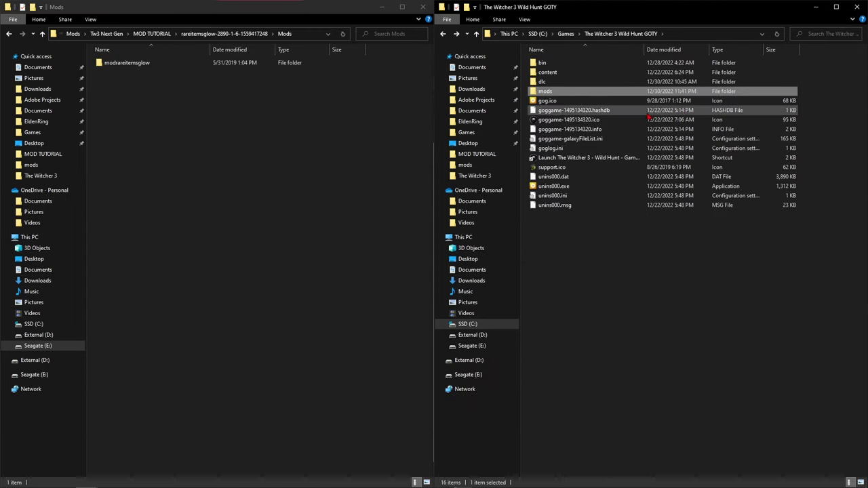
pyautogui.click(553, 63)
pyautogui.click(160, 116)
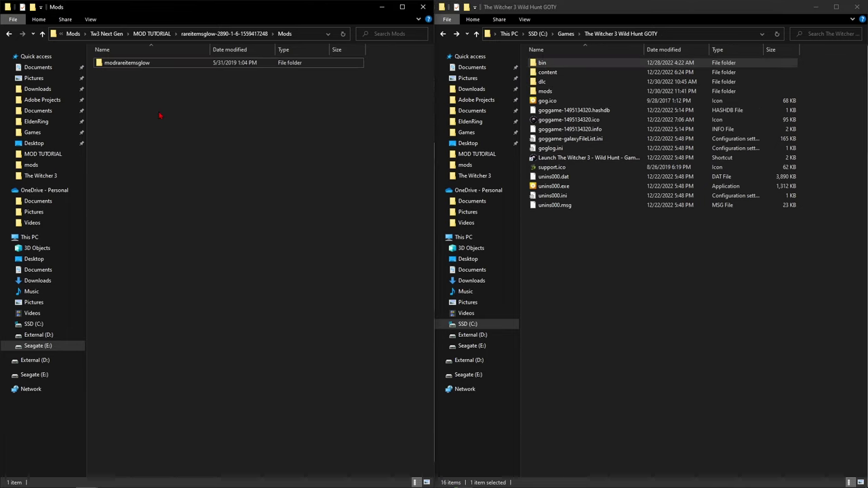
pyautogui.hotkey('alt', 'Up')
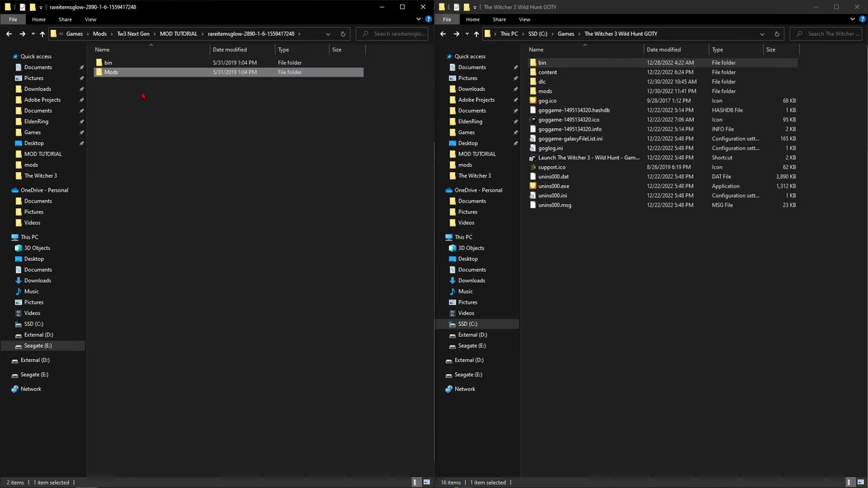
pyautogui.doubleClick(121, 63)
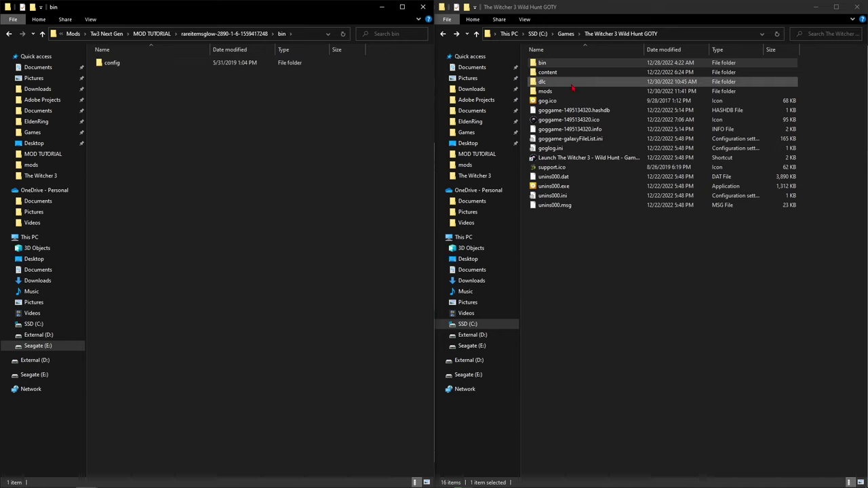
pyautogui.doubleClick(560, 66)
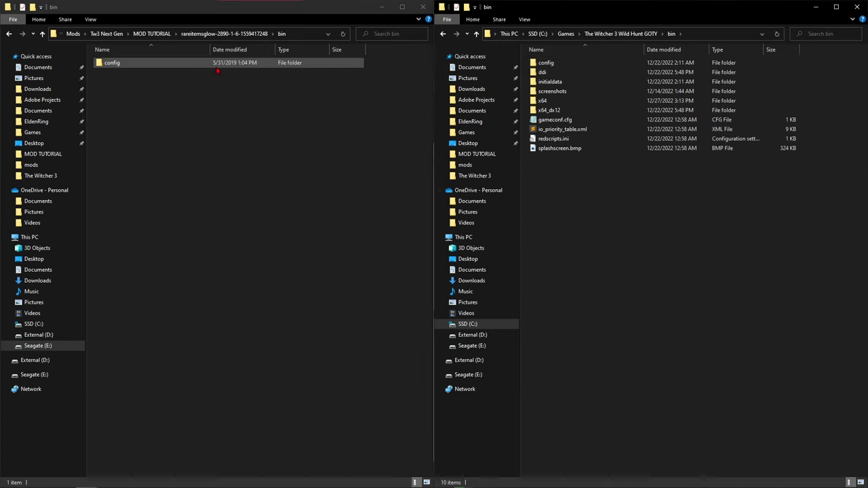
# Open config, r4game, user_config_matrix and pc inside both the mod's and the game's bin folders.
pyautogui.doubleClick(155, 64)
pyautogui.doubleClick(552, 64)
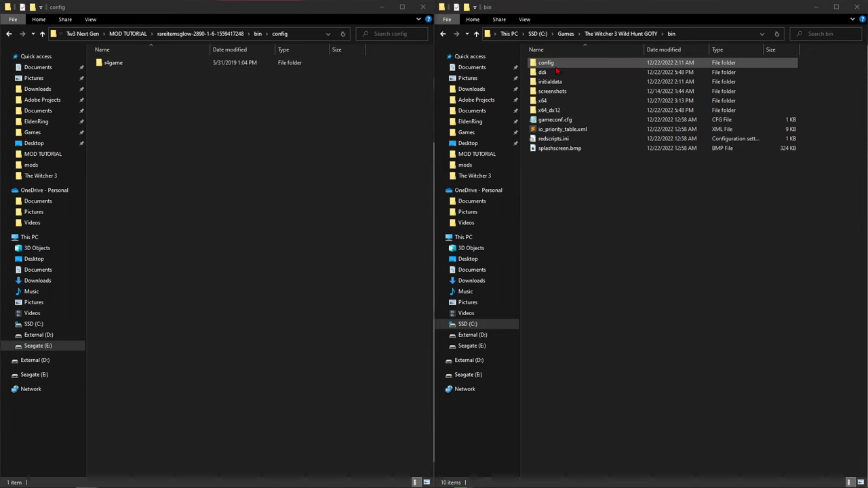
pyautogui.doubleClick(140, 63)
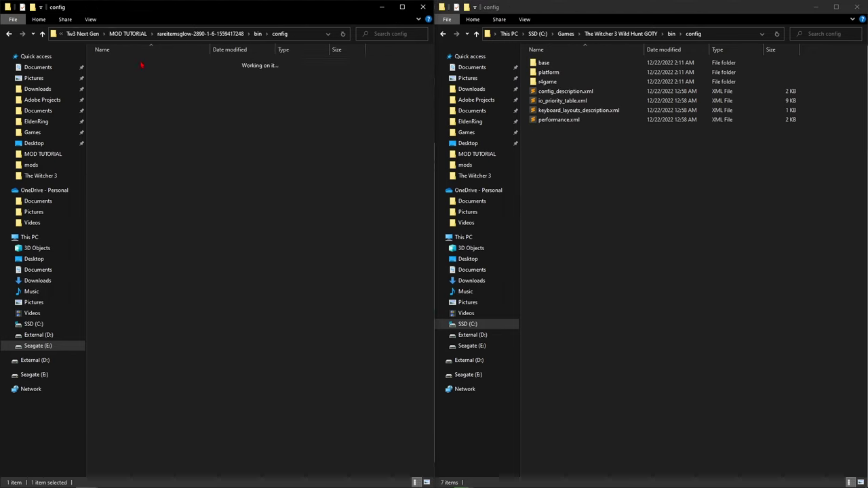
pyautogui.doubleClick(546, 82)
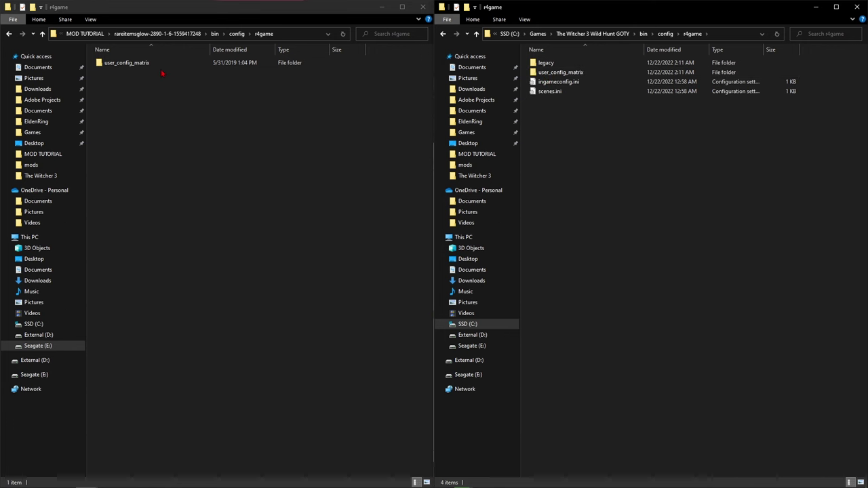
pyautogui.doubleClick(136, 63)
pyautogui.doubleClick(561, 72)
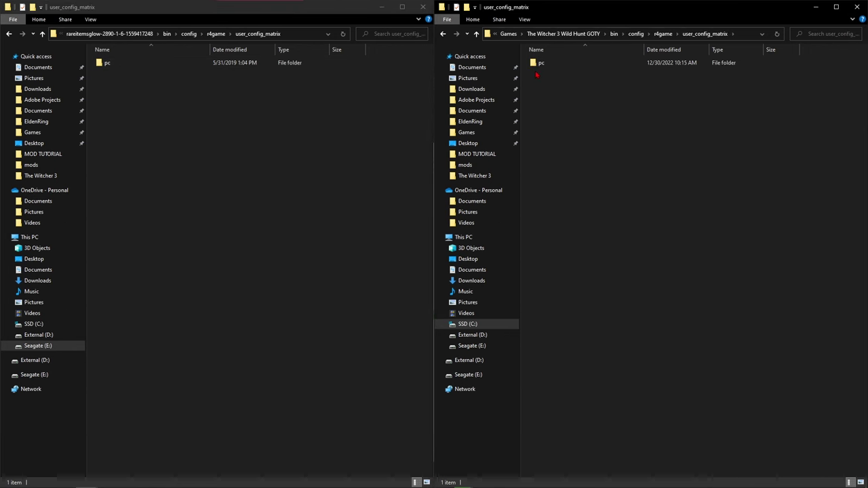
pyautogui.doubleClick(541, 65)
pyautogui.doubleClick(108, 63)
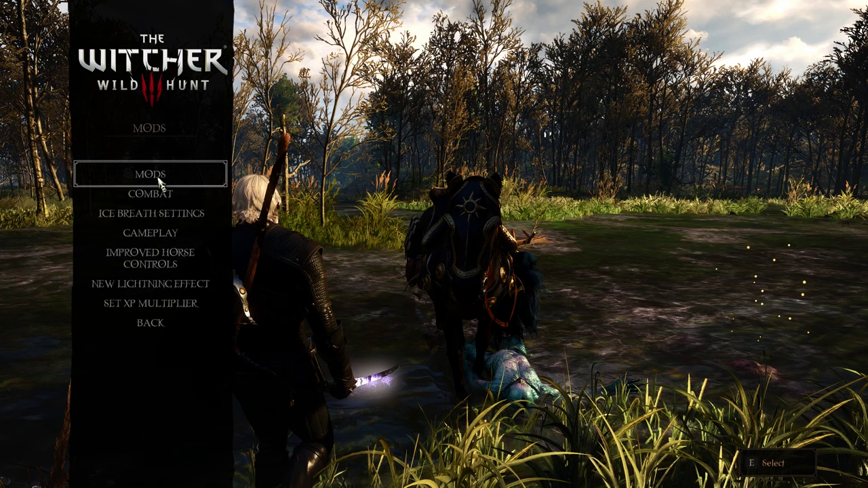
# Examine the in-game Mods menu, including the Modular Eyes and Sword FX settings and the Combat submenu.
pyautogui.click(161, 186)
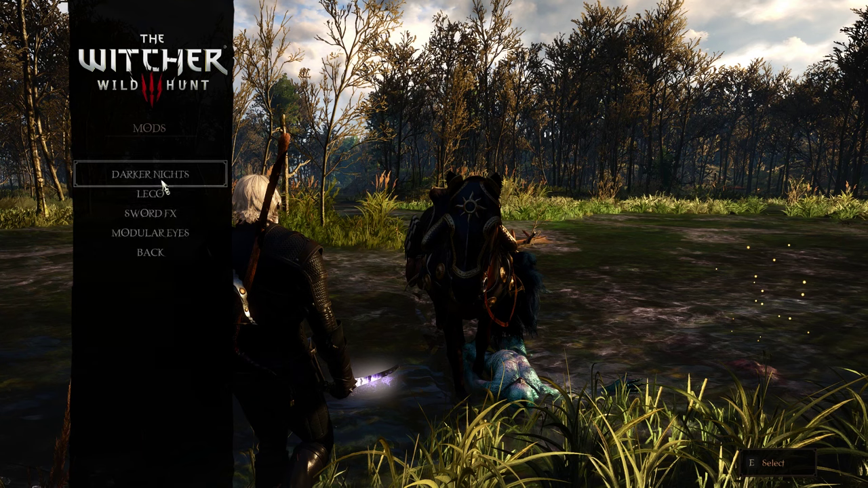
pyautogui.click(162, 234)
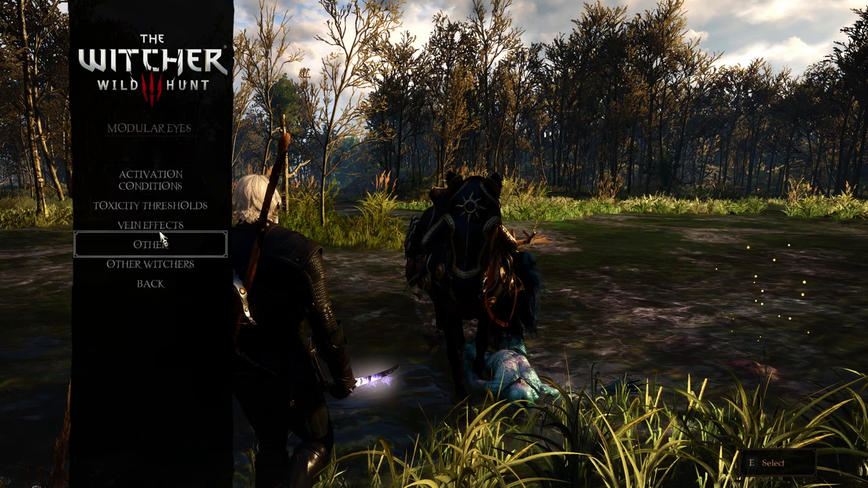
pyautogui.press('Escape')
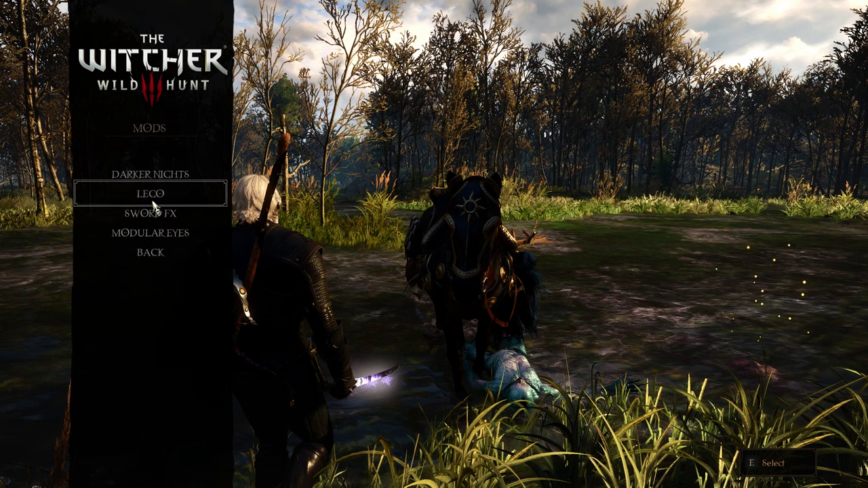
pyautogui.click(150, 213)
pyautogui.scroll(-6, 405, 158)
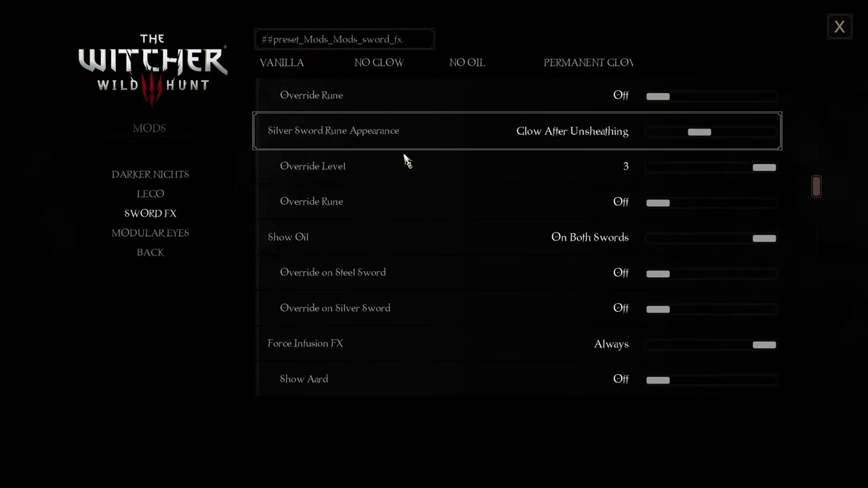
pyautogui.scroll(3, 409, 158)
pyautogui.press('Escape')
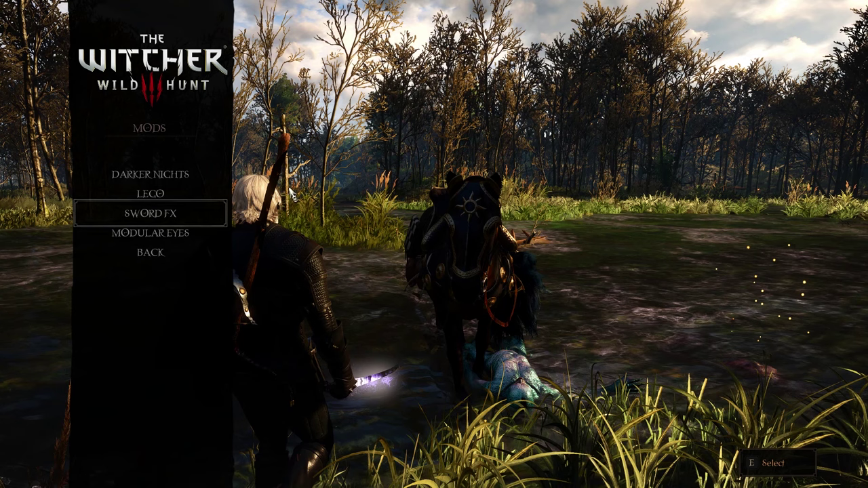
pyautogui.press('Escape')
pyautogui.click(173, 199)
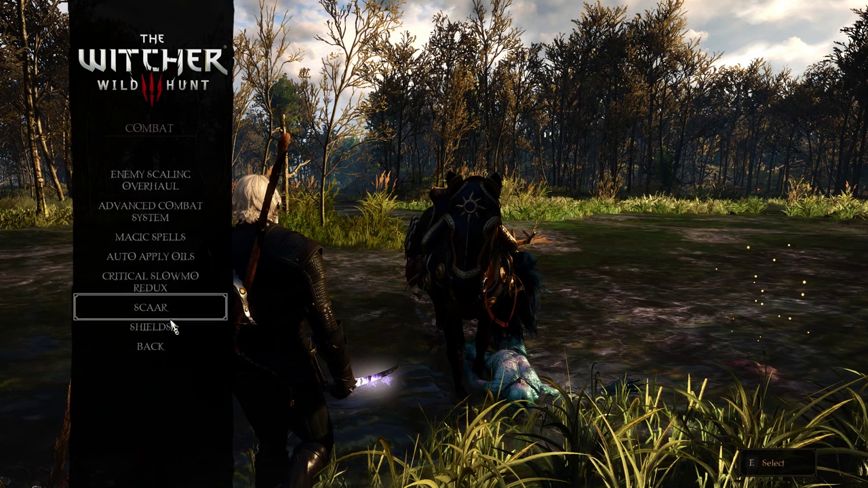
pyautogui.press('Escape')
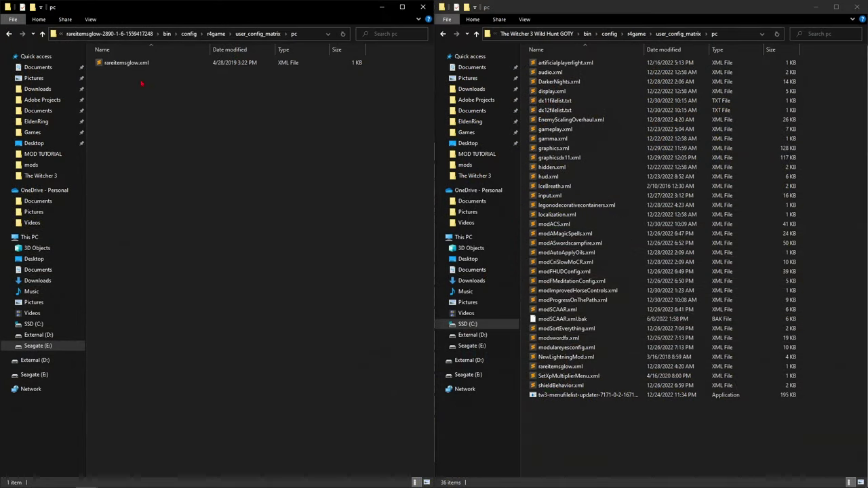
# Try to copy rareitemsglow.xml from the mod's pc folder into the game's pc folder, skipping the file already there.
pyautogui.click(105, 64)
pyautogui.moveTo(104, 66); pyautogui.dragTo(645, 442)
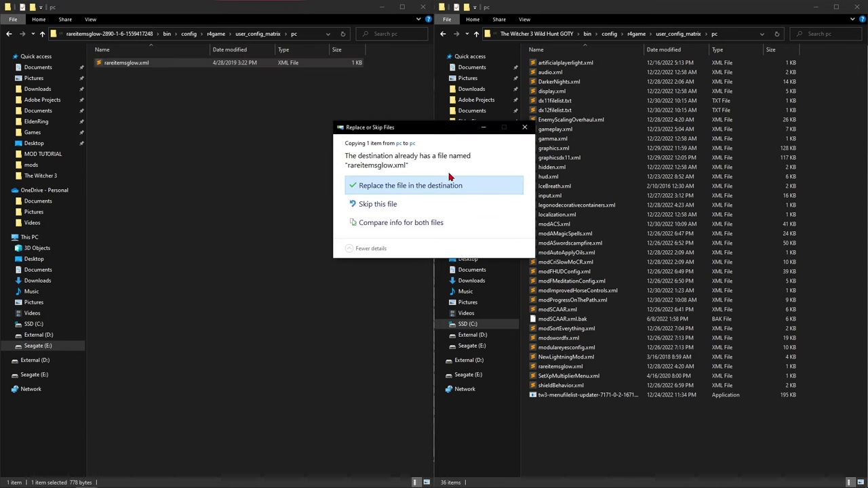
pyautogui.click(388, 204)
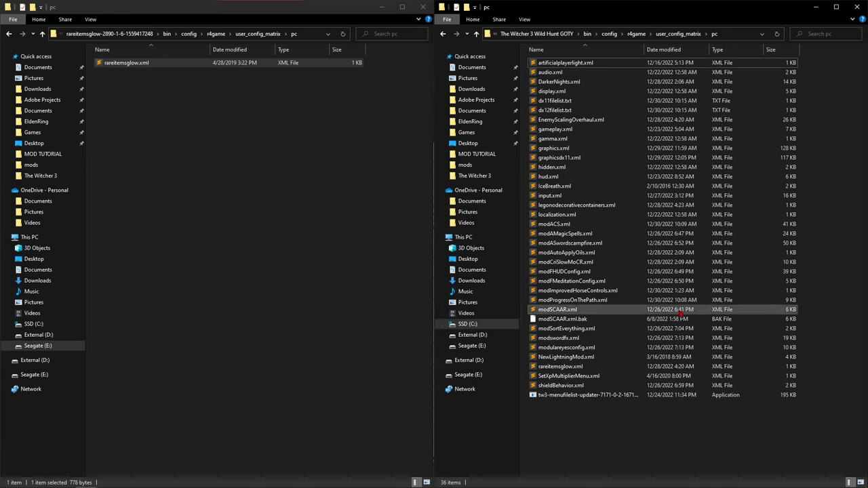
# Open dx11filelist.txt from the game's pc folder, compare its XML entries with the files in the folder, and close it.
pyautogui.click(562, 104)
pyautogui.keyDown('shift'); pyautogui.click(563, 110); pyautogui.keyUp('shift')
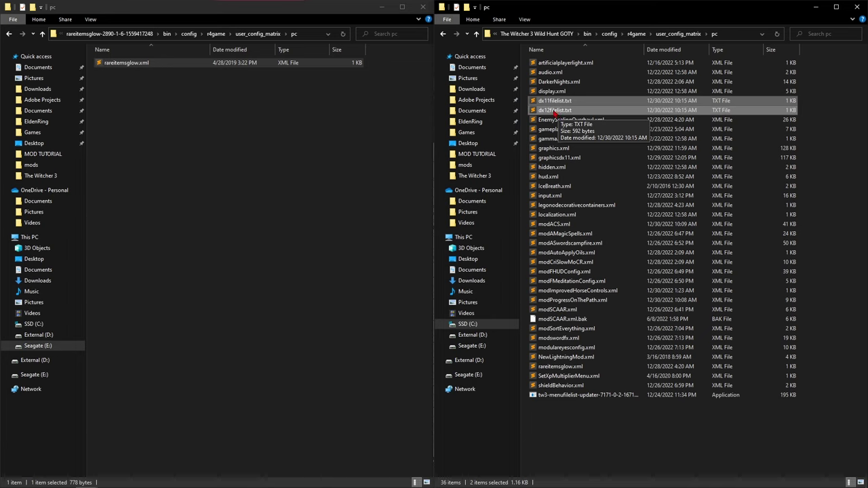
pyautogui.click(555, 111)
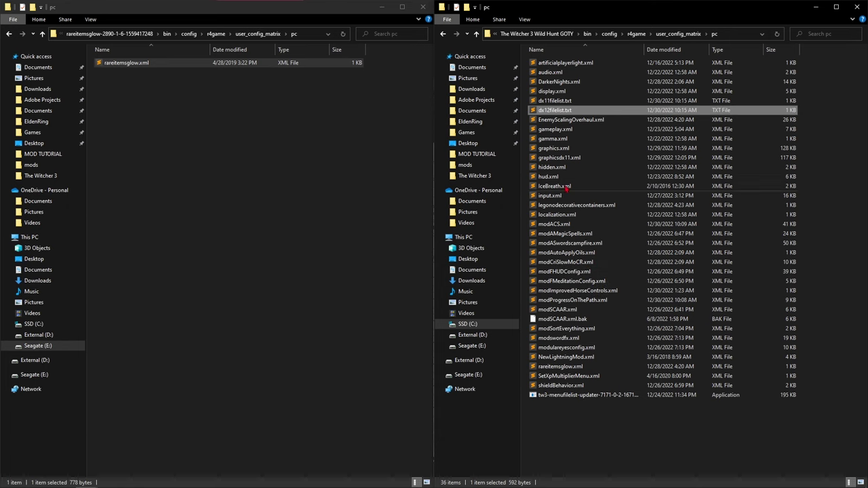
pyautogui.click(554, 100)
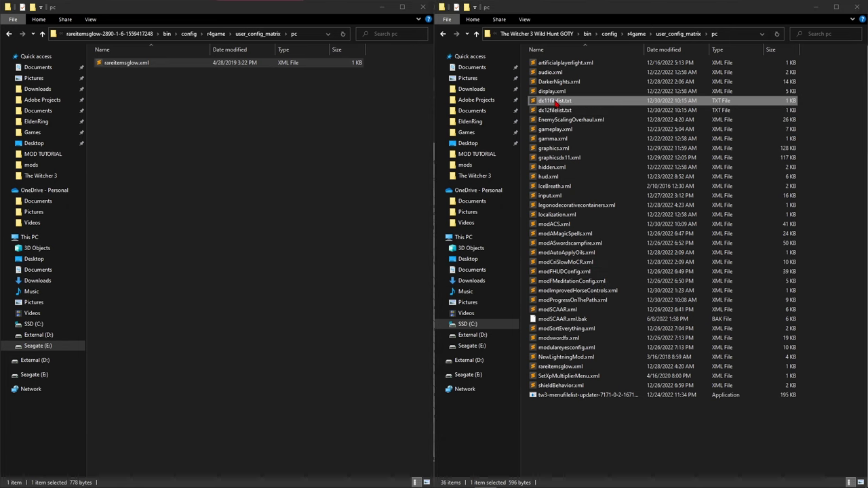
pyautogui.press('Return')
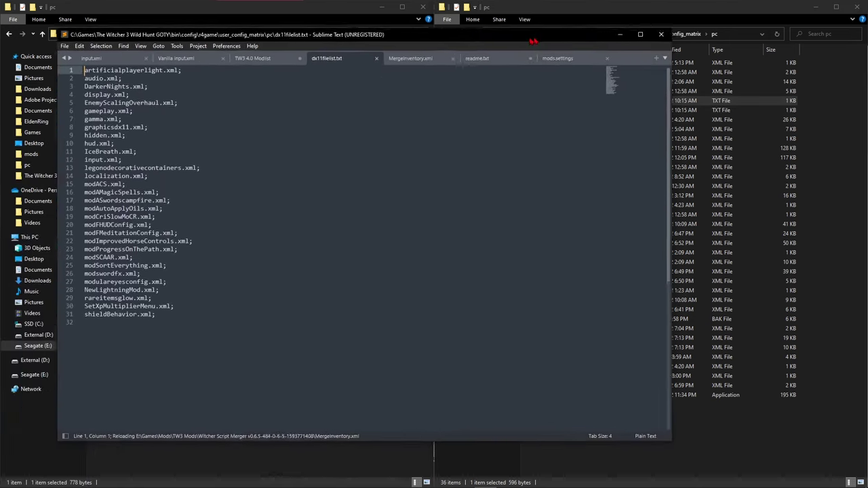
pyautogui.moveTo(257, 298); pyautogui.dragTo(144, 163)
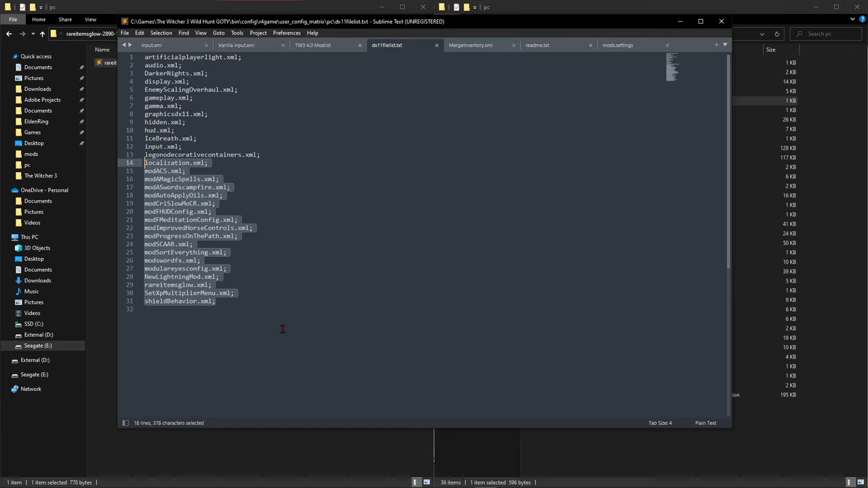
pyautogui.click(279, 301)
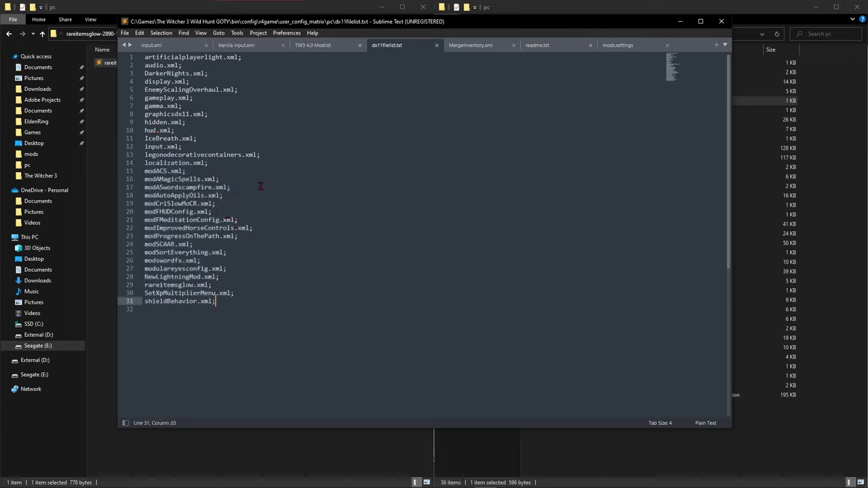
pyautogui.click(769, 21)
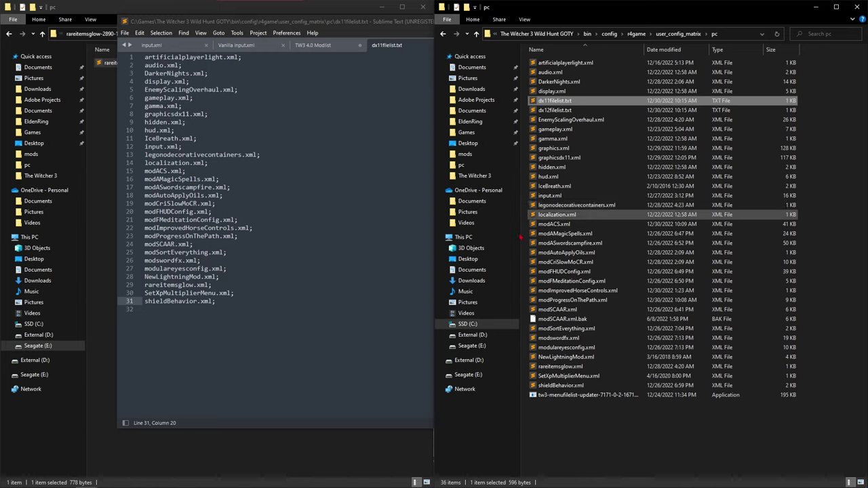
pyautogui.click(220, 304)
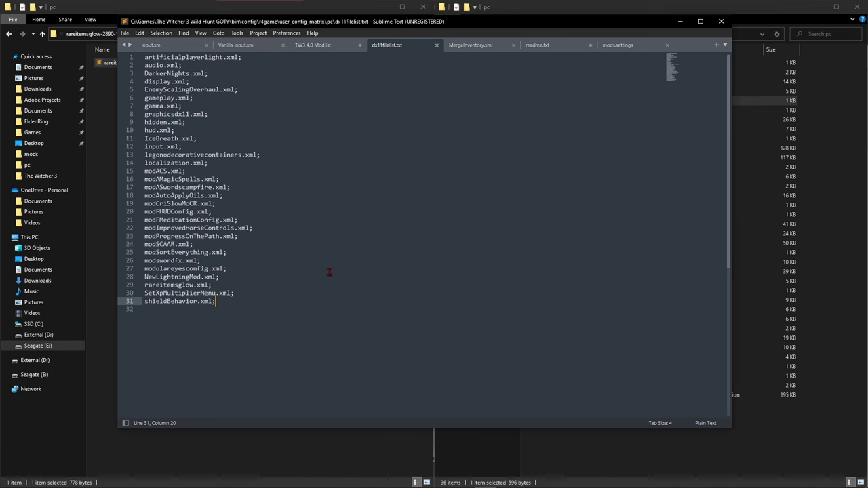
pyautogui.hotkey('alt', 'F4')
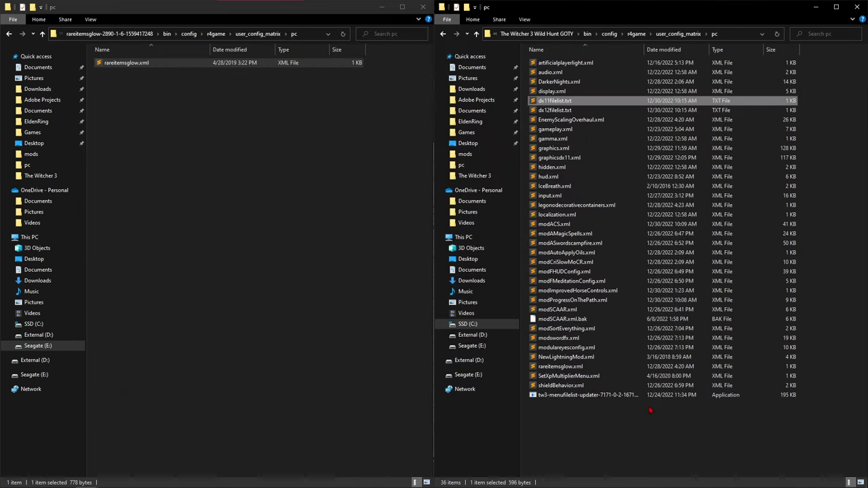
# Try launching the tw3-menufilelist-updater application in the game's pc folder, cancelling at the security warning.
pyautogui.click(583, 397)
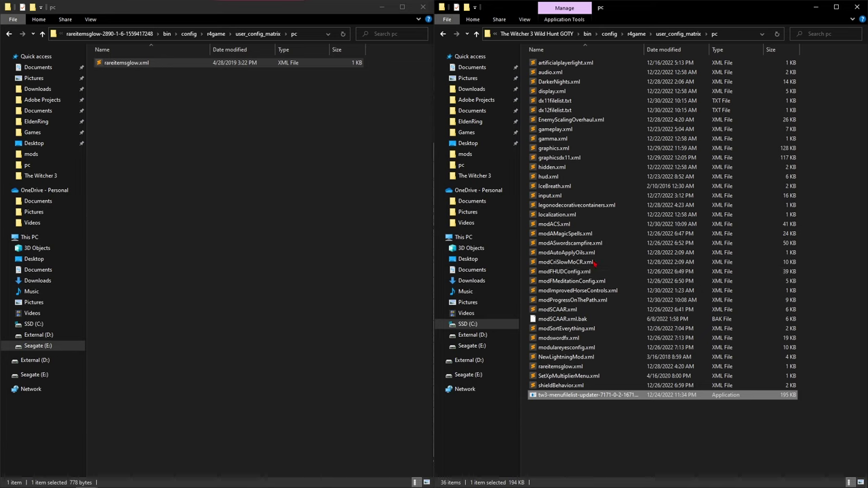
pyautogui.doubleClick(581, 397)
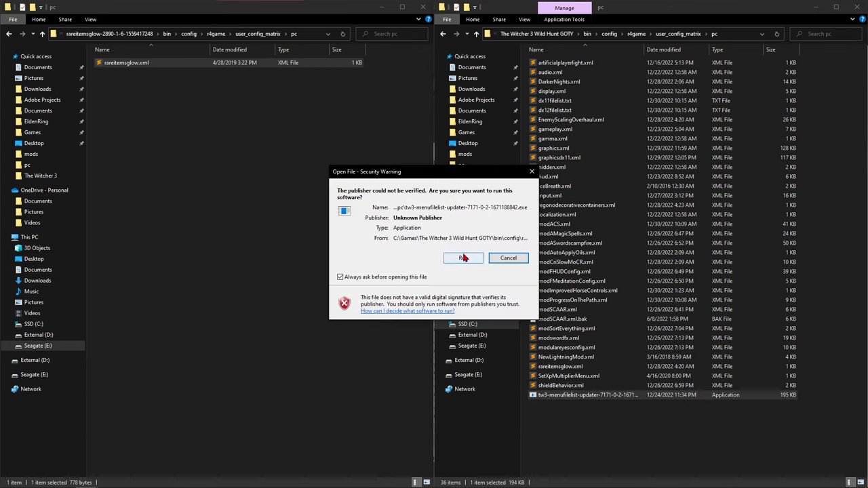
pyautogui.click(509, 259)
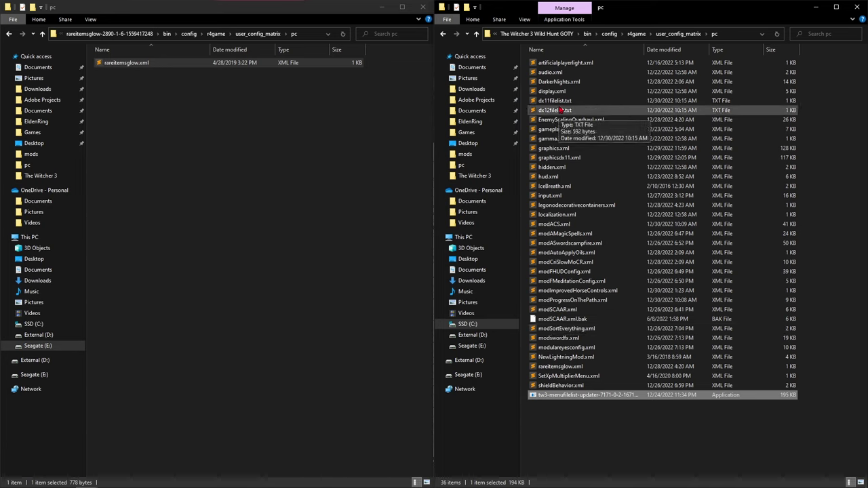
pyautogui.doubleClick(560, 396)
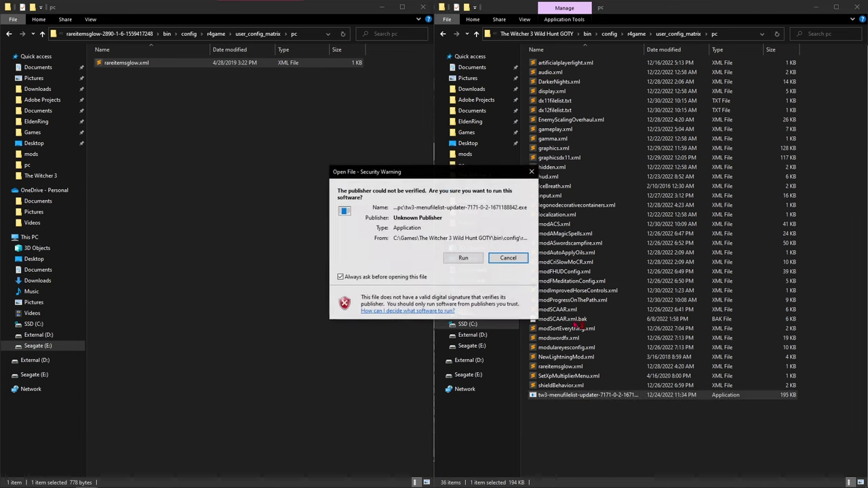
pyautogui.click(509, 259)
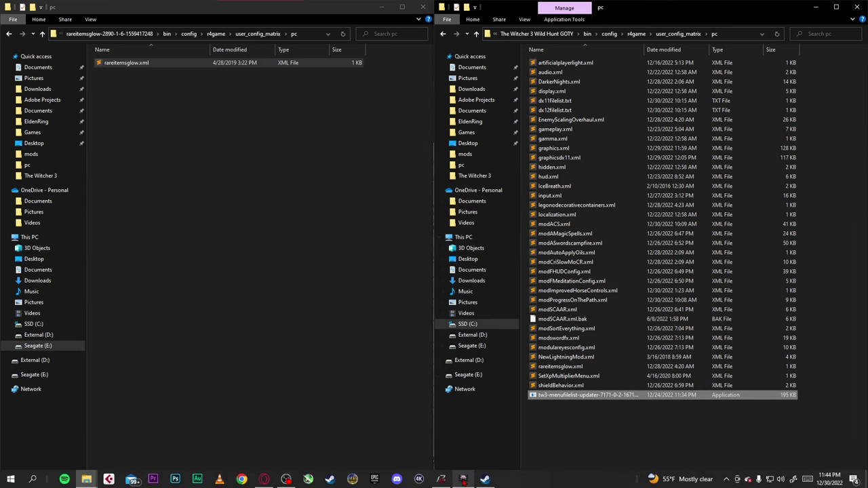
# Switch to Script Merger and merge the actorRemains.ws script conflict between modlootbagsglow and modrareitemsglow.
pyautogui.click(484, 479)
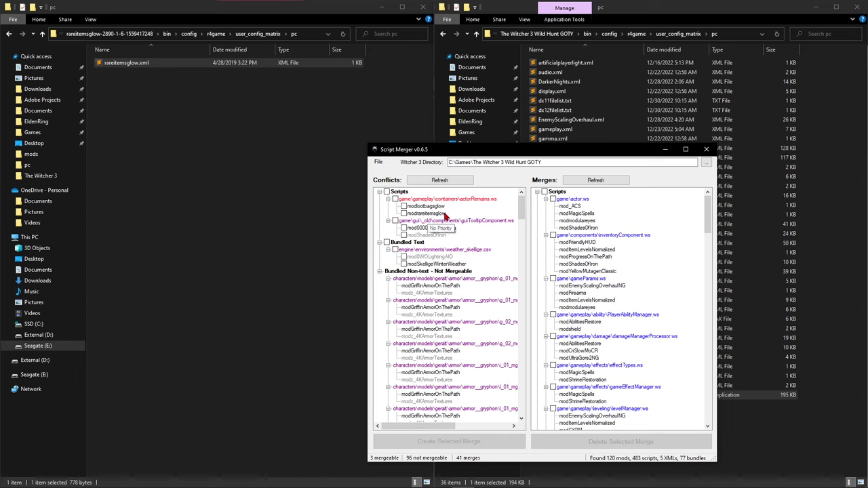
pyautogui.click(395, 199)
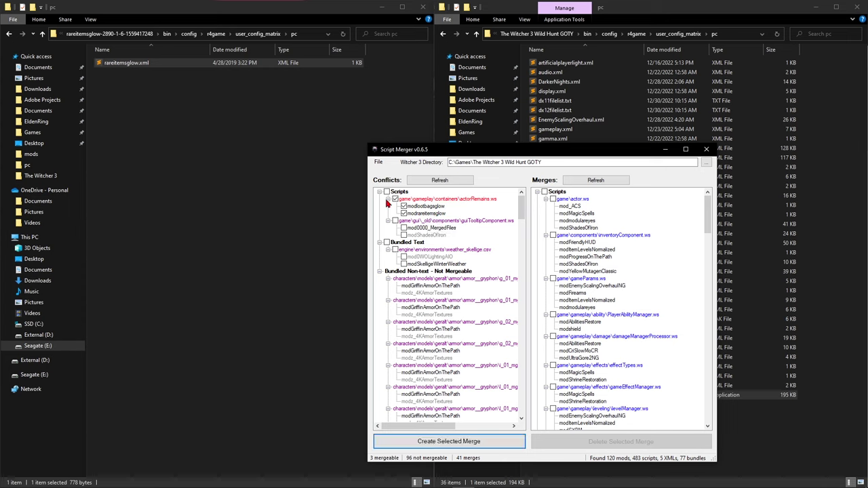
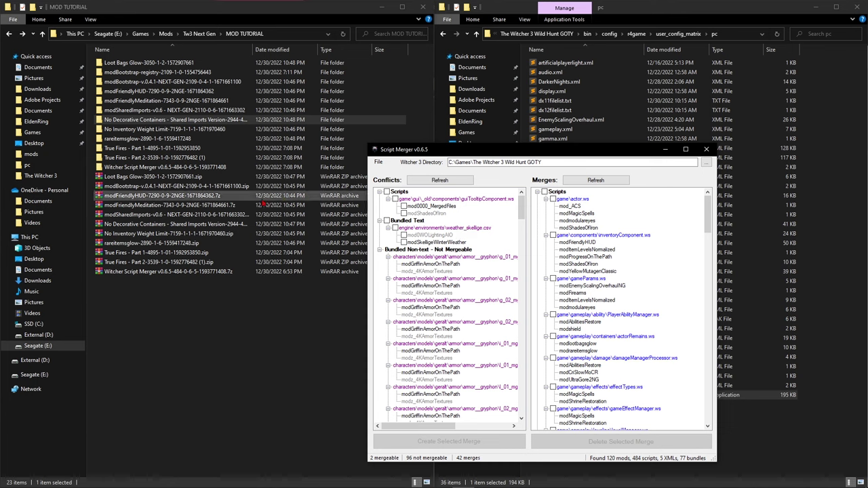
# Try to copy legonodecorativecontainers.xml from the No Decorative Containers mod's pc folder into the game's pc folder, skipping the file already there.
pyautogui.doubleClick(107, 124)
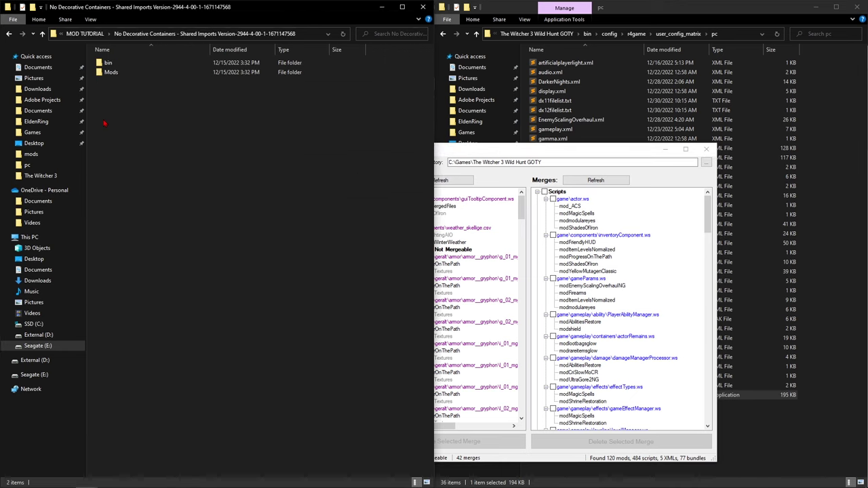
pyautogui.doubleClick(112, 73)
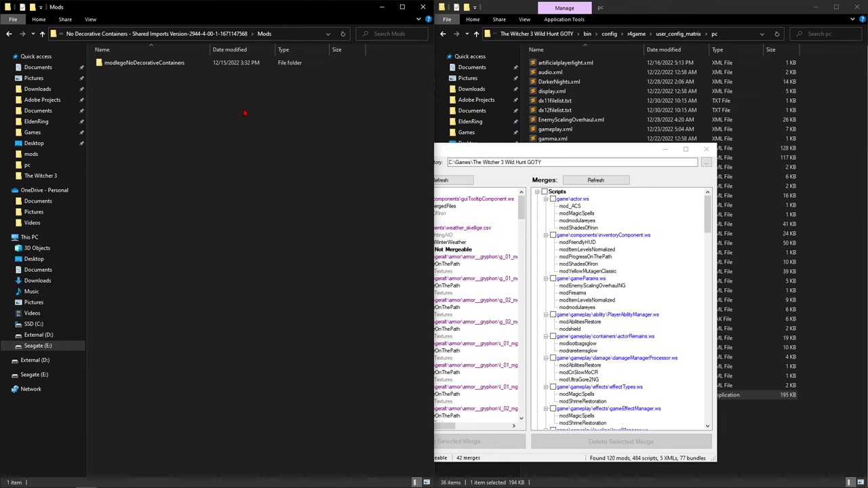
pyautogui.press('BackSpace')
pyautogui.click(678, 8)
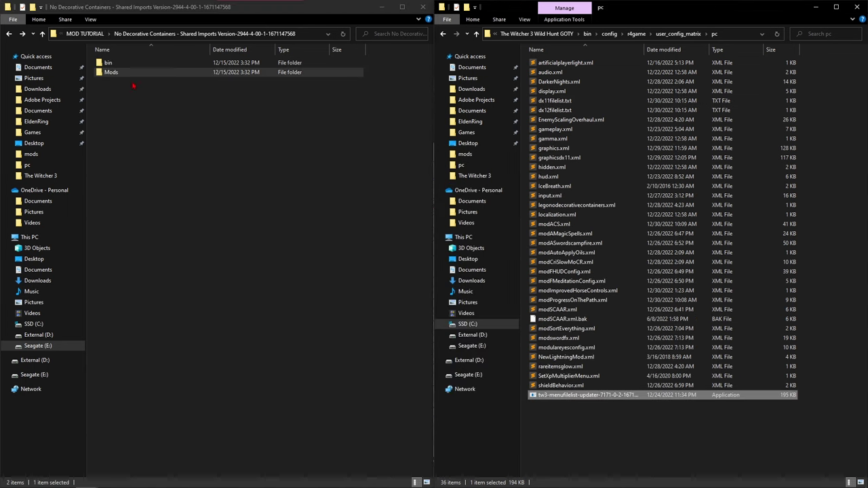
pyautogui.doubleClick(108, 63)
pyautogui.doubleClick(115, 63)
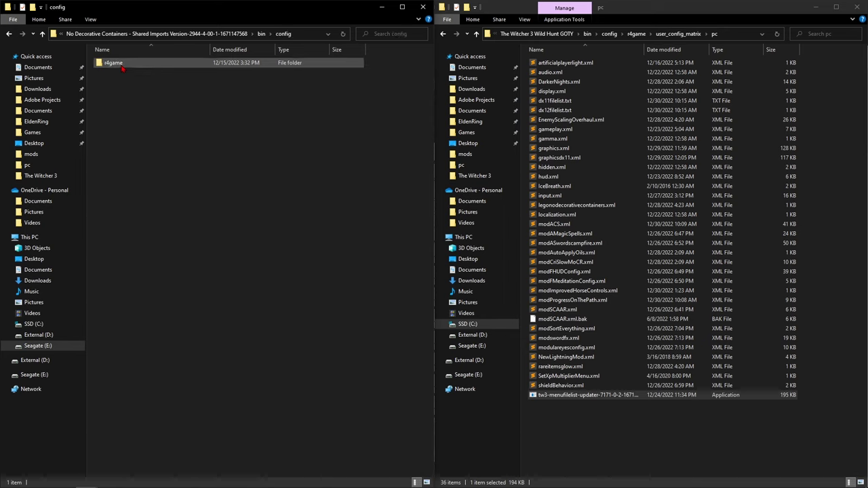
pyautogui.doubleClick(114, 63)
pyautogui.doubleClick(115, 63)
pyautogui.doubleClick(115, 63)
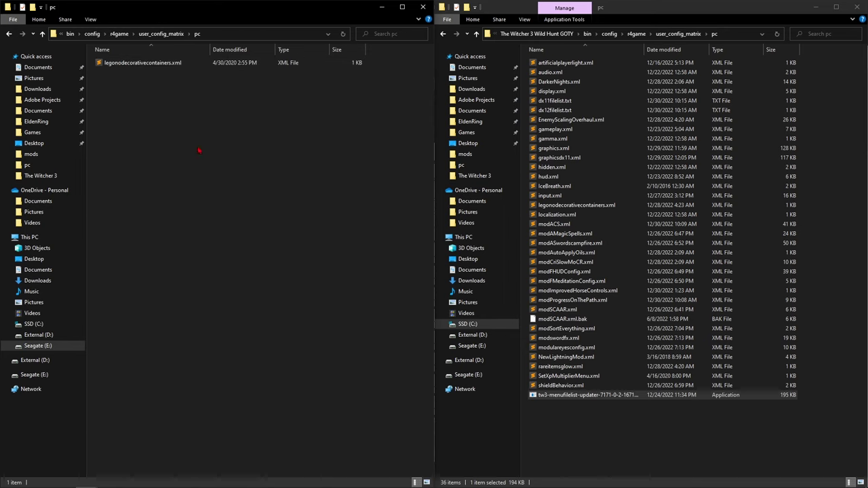
pyautogui.moveTo(139, 63); pyautogui.dragTo(605, 434)
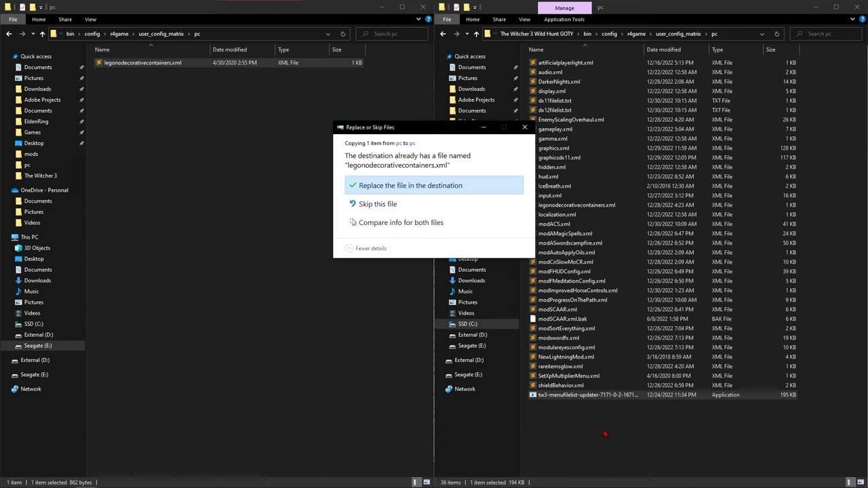
pyautogui.click(375, 206)
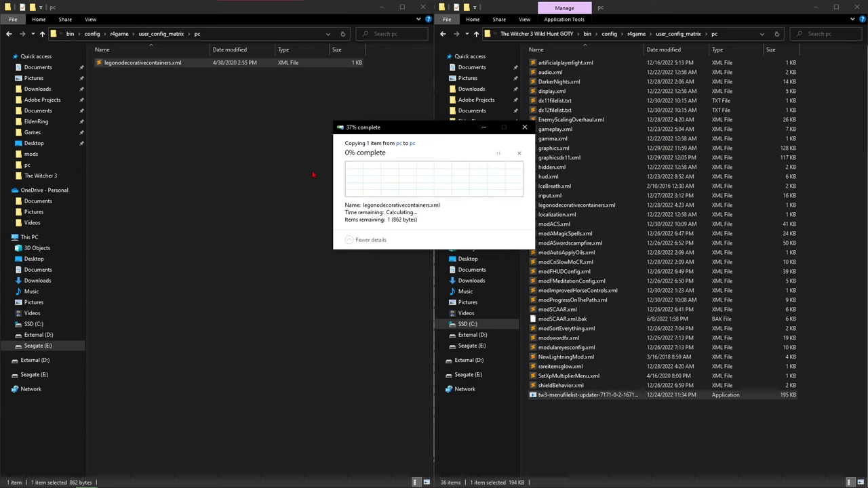
# Copy the modlegoNoDecorativeContainers folder from the mod's Mods folder into the game's mods folder.
pyautogui.press('BackSpace')
pyautogui.press('BackSpace')
pyautogui.press('BackSpace')
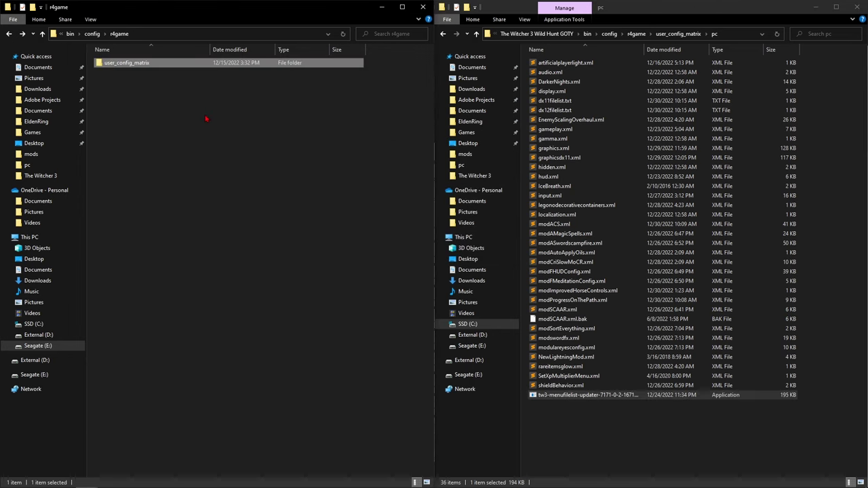
pyautogui.press('BackSpace')
pyautogui.press('BackSpace')
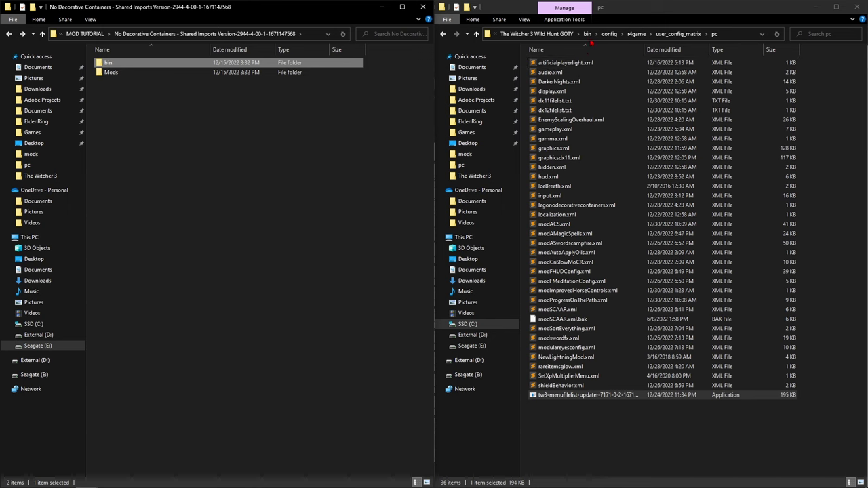
pyautogui.click(562, 34)
pyautogui.click(562, 34)
pyautogui.doubleClick(546, 91)
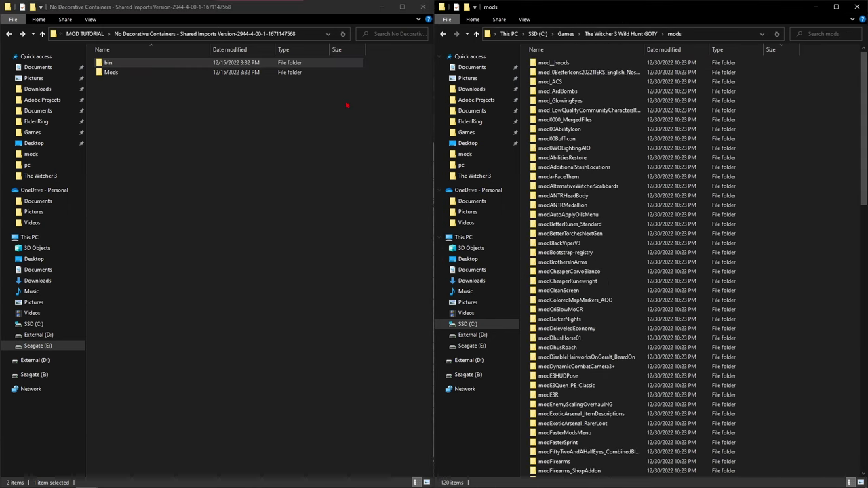
pyautogui.doubleClick(111, 72)
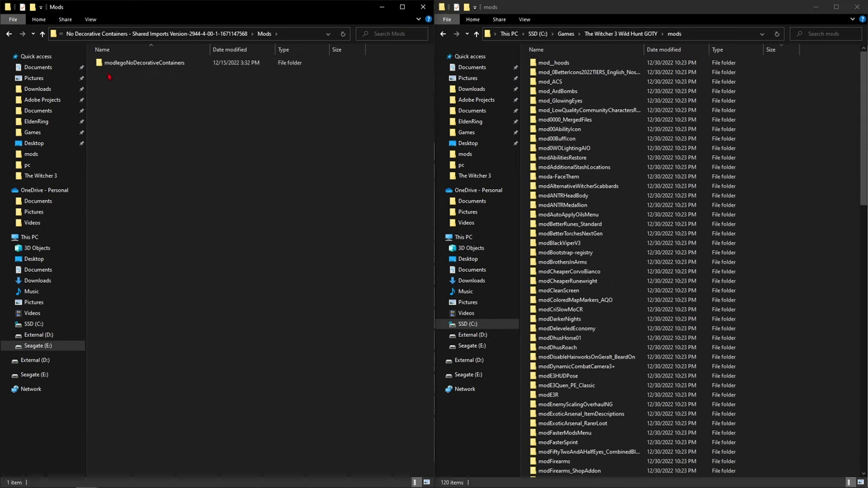
pyautogui.moveTo(110, 63); pyautogui.dragTo(835, 267)
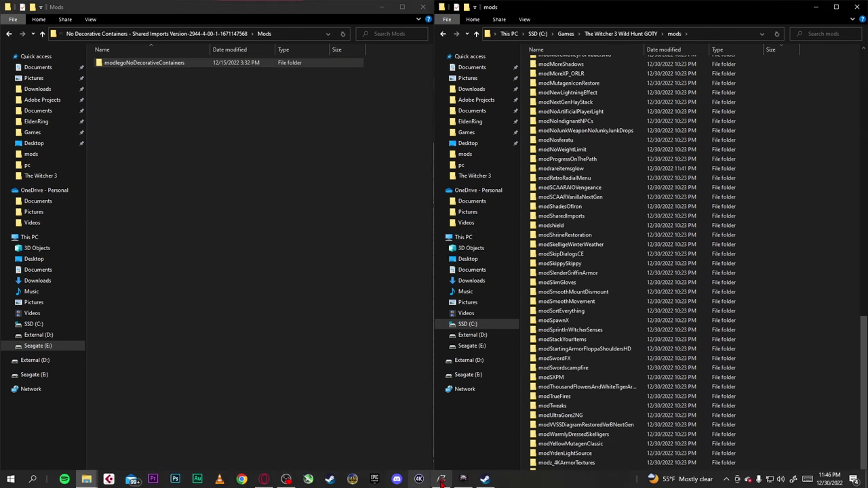
# Switch to Script Merger, refresh the conflicts, and merge the container.ws script conflict between modlegoNoDecorativeContainers and modrareitemsglow.
pyautogui.click(441, 479)
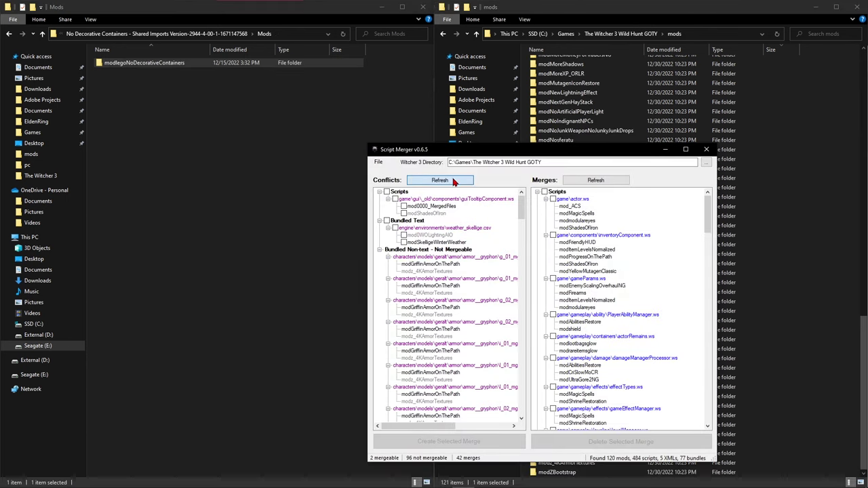
pyautogui.click(440, 180)
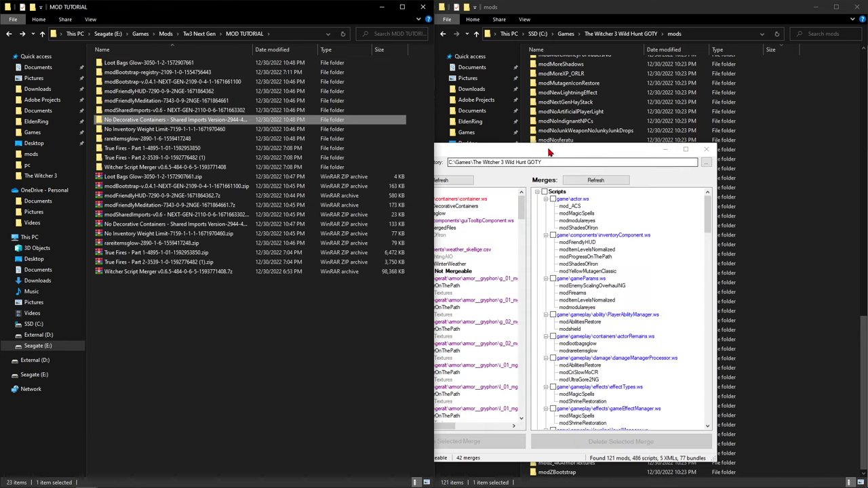
pyautogui.click(550, 152)
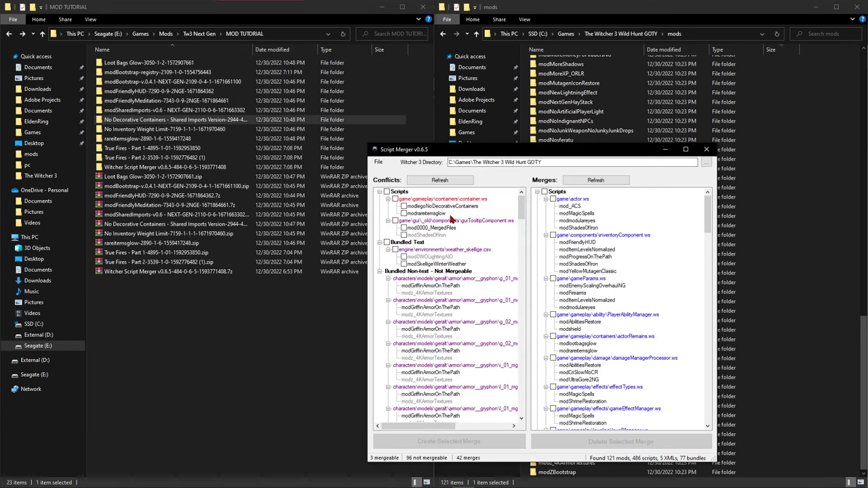
pyautogui.click(396, 199)
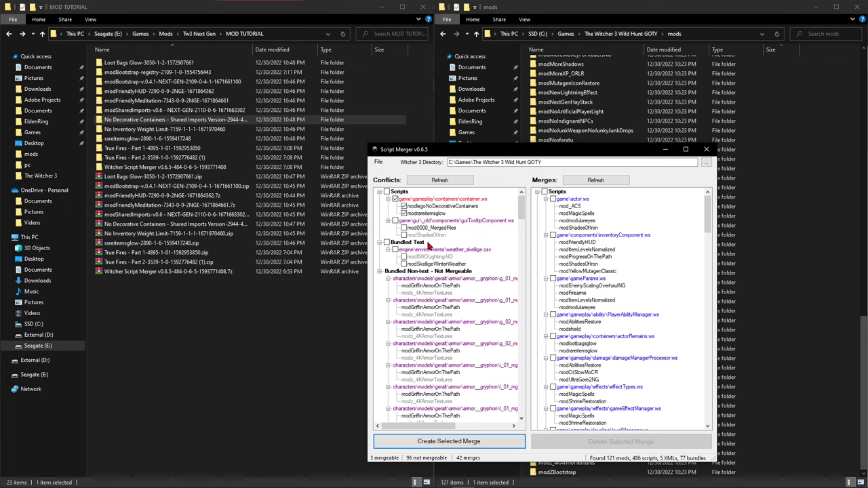
pyautogui.click(475, 443)
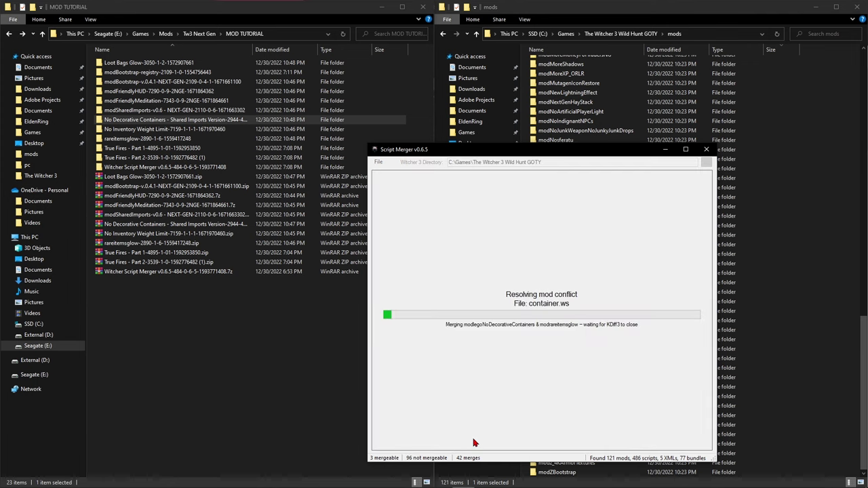
pyautogui.press('Return')
pyautogui.click(557, 337)
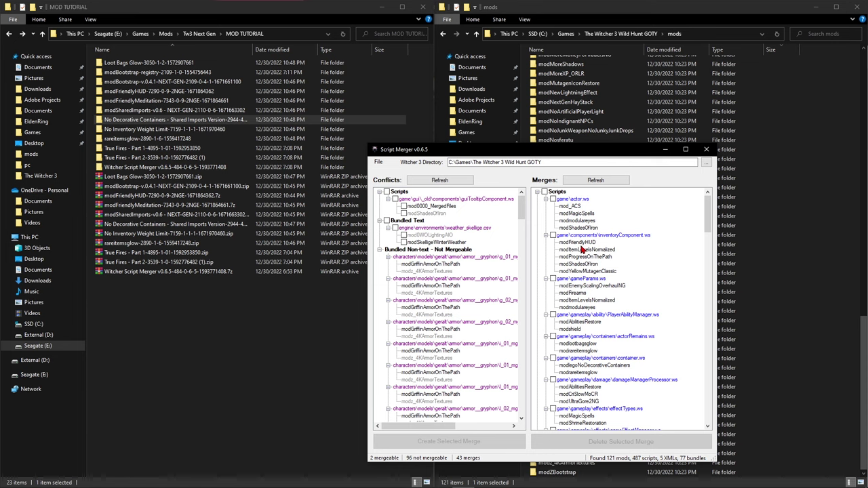
pyautogui.moveTo(540, 153); pyautogui.dragTo(580, 159)
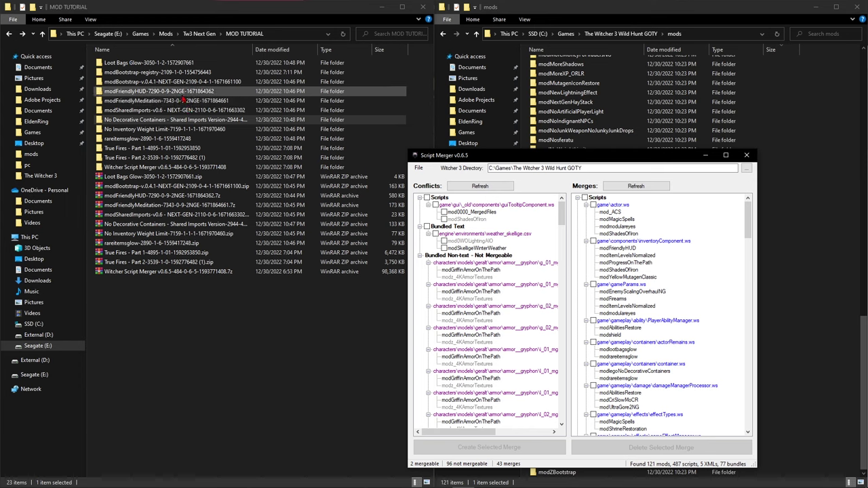
pyautogui.doubleClick(143, 92)
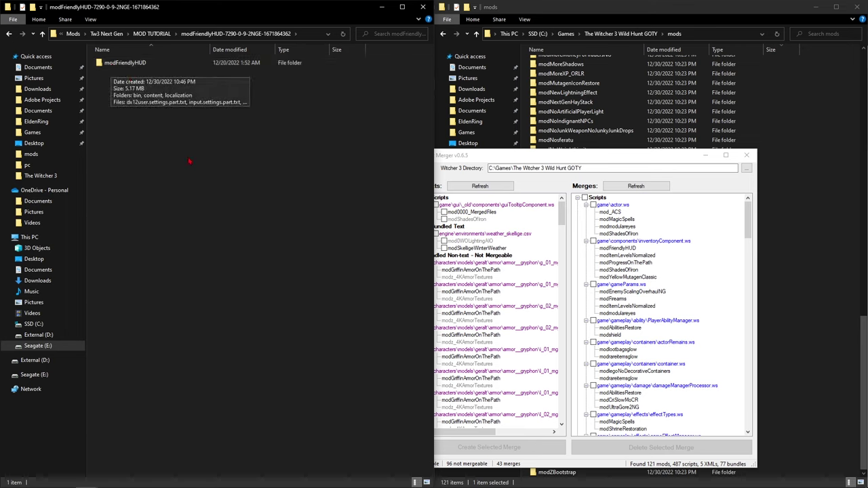
pyautogui.moveTo(110, 68); pyautogui.dragTo(146, 107)
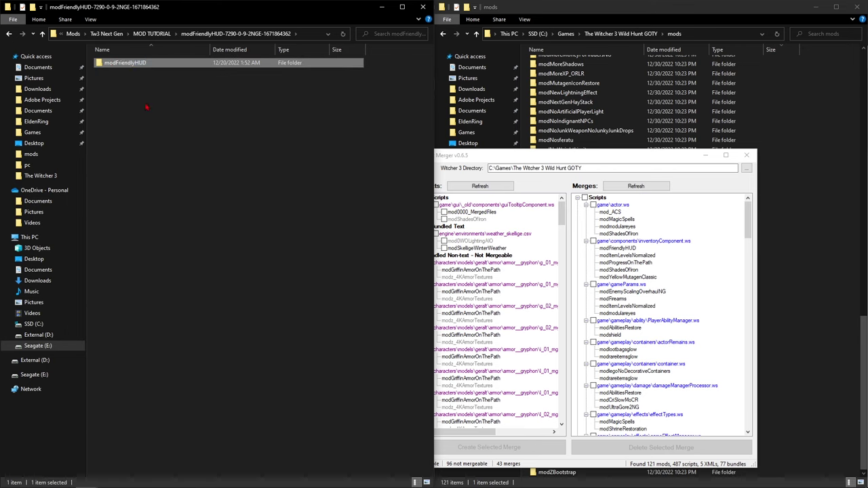
pyautogui.doubleClick(103, 68)
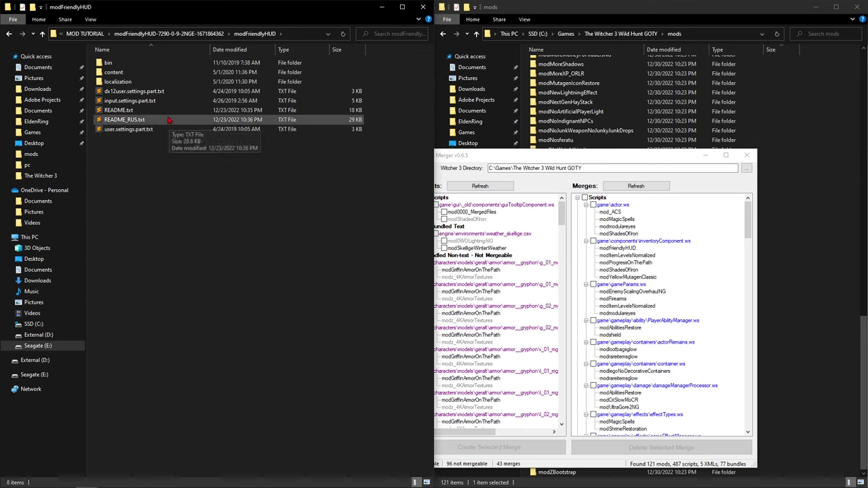
# Open the FriendlyHUD README.txt, examine its feature, key binding, configuration and installation sections, and close the file.
pyautogui.doubleClick(119, 112)
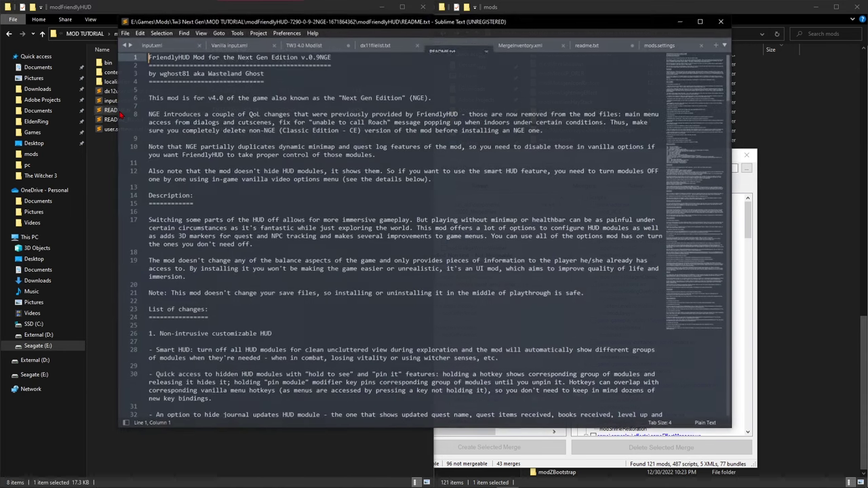
pyautogui.press('Escape')
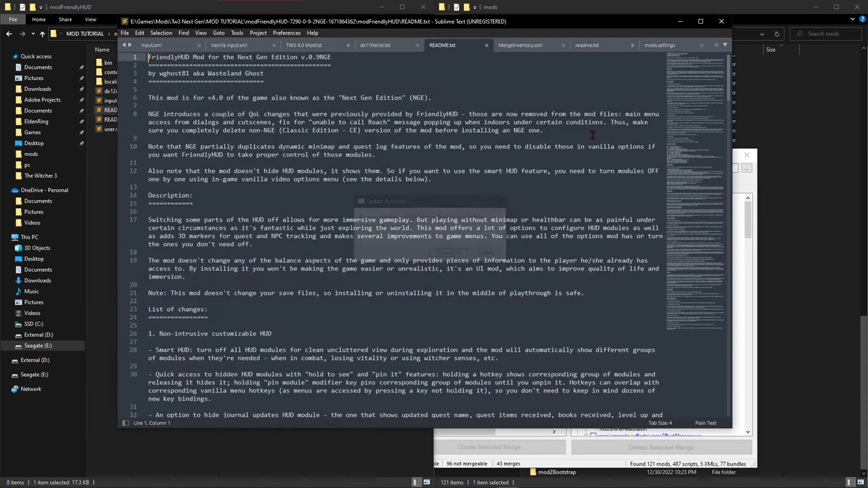
pyautogui.click(701, 21)
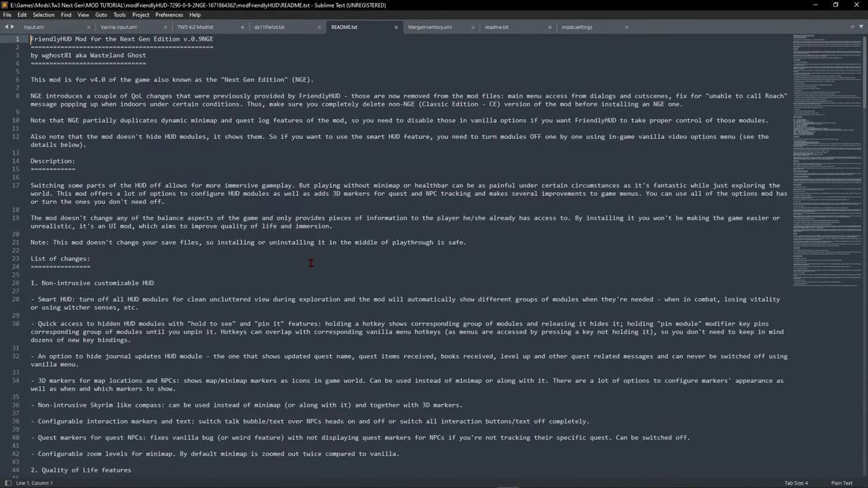
pyautogui.scroll(-6, 309, 250)
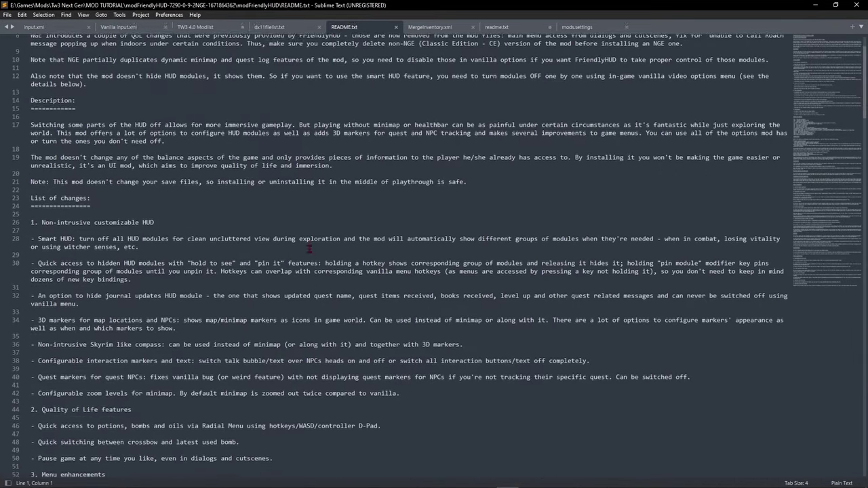
pyautogui.scroll(6, 311, 241)
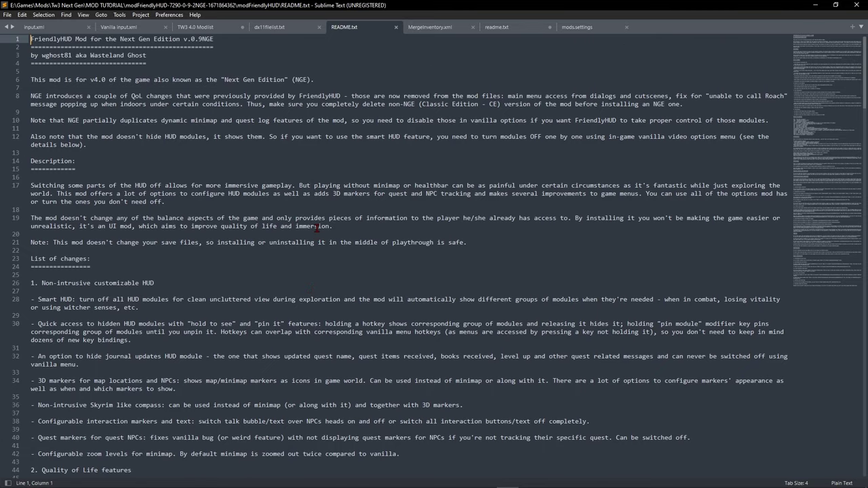
pyautogui.scroll(-17, 317, 228)
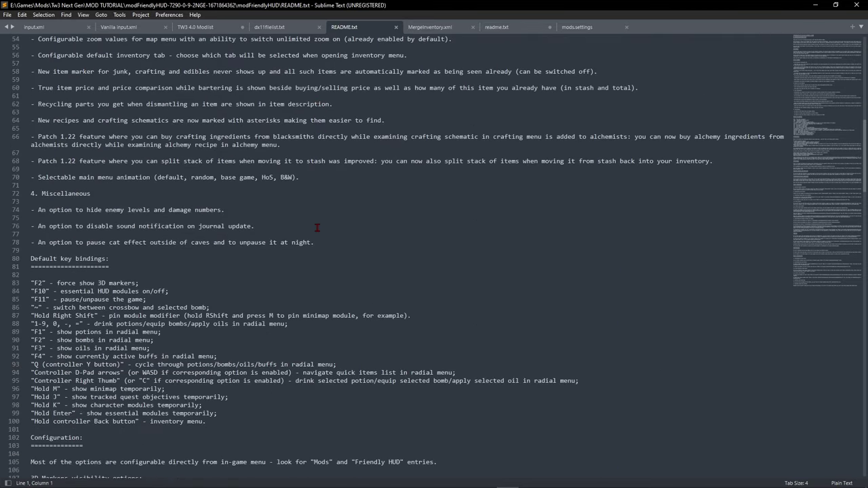
pyautogui.scroll(-1, 317, 228)
pyautogui.scroll(-1, 317, 228)
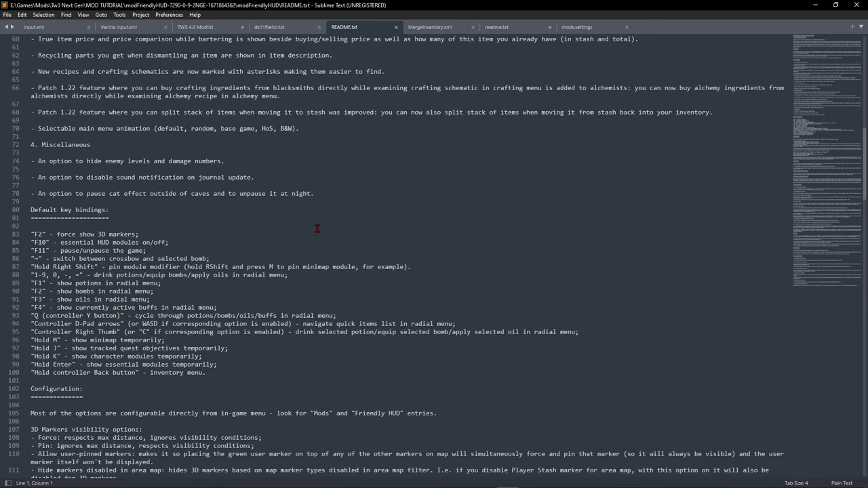
pyautogui.scroll(-4, 317, 228)
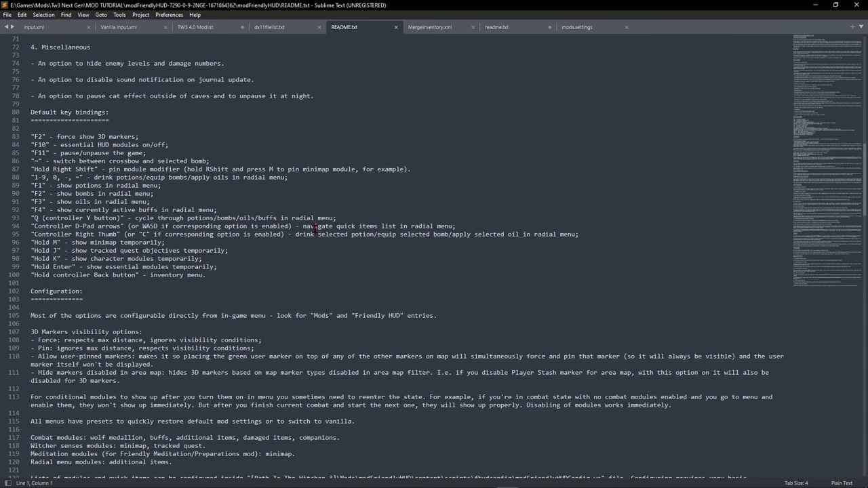
pyautogui.scroll(-2, 313, 230)
pyautogui.scroll(-6, 57, 248)
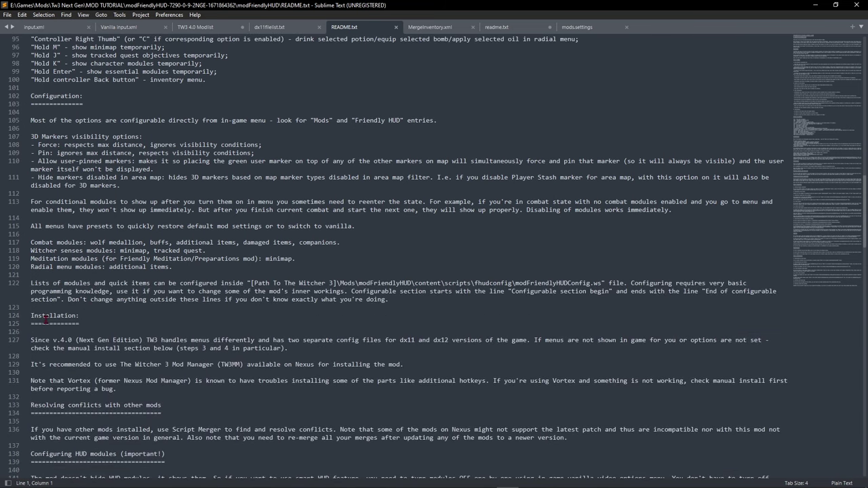
pyautogui.click(396, 27)
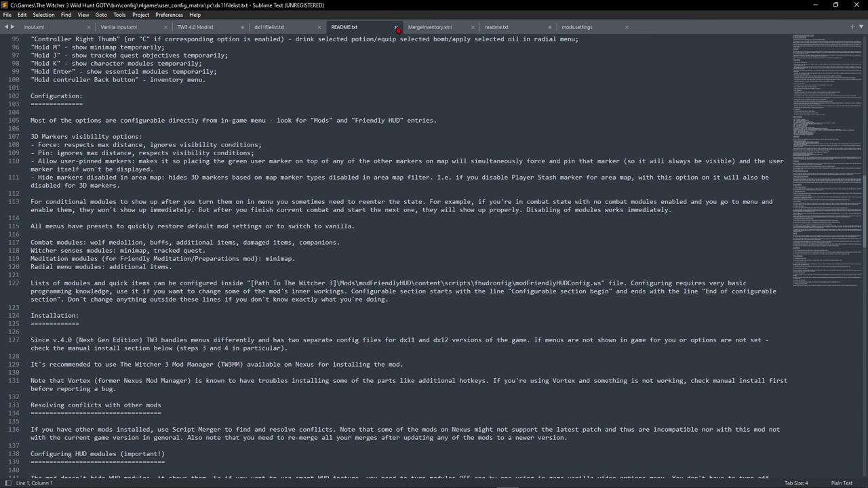
# Open input.settings.part.txt from the modFriendlyHUD folder, decline the editor update, and examine the file's key binding sections.
pyautogui.click(857, 5)
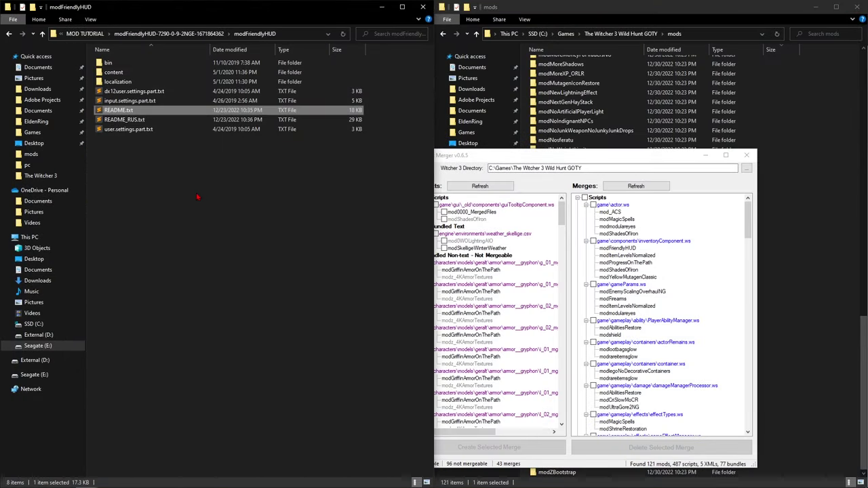
pyautogui.click(197, 197)
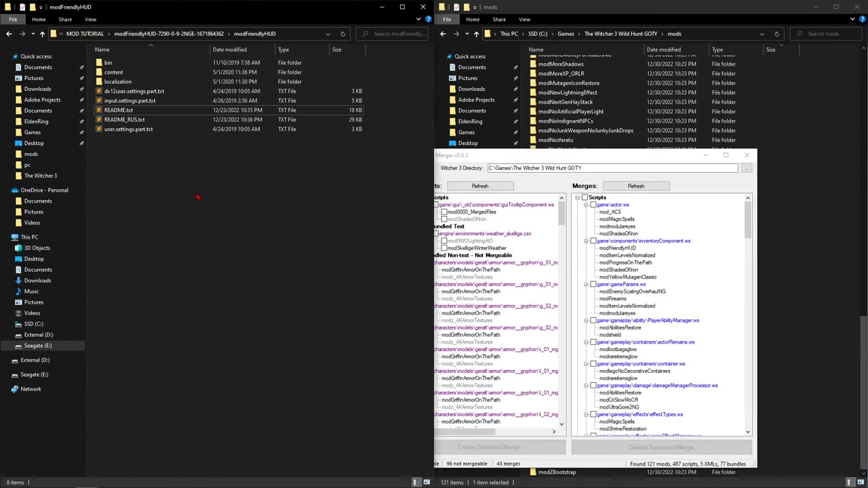
pyautogui.doubleClick(126, 101)
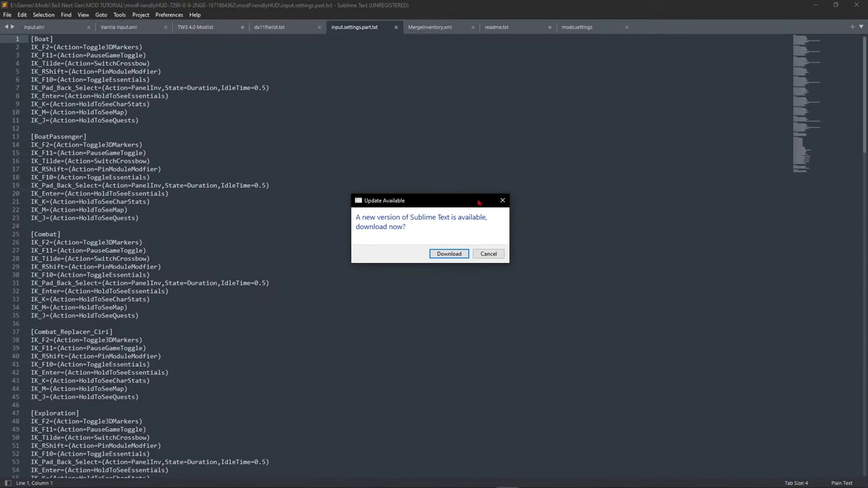
pyautogui.click(502, 201)
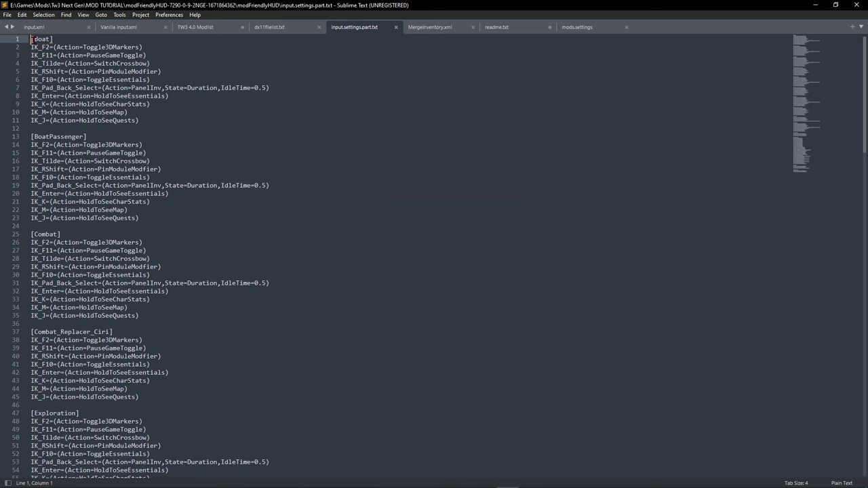
pyautogui.moveTo(31, 38); pyautogui.dragTo(291, 374)
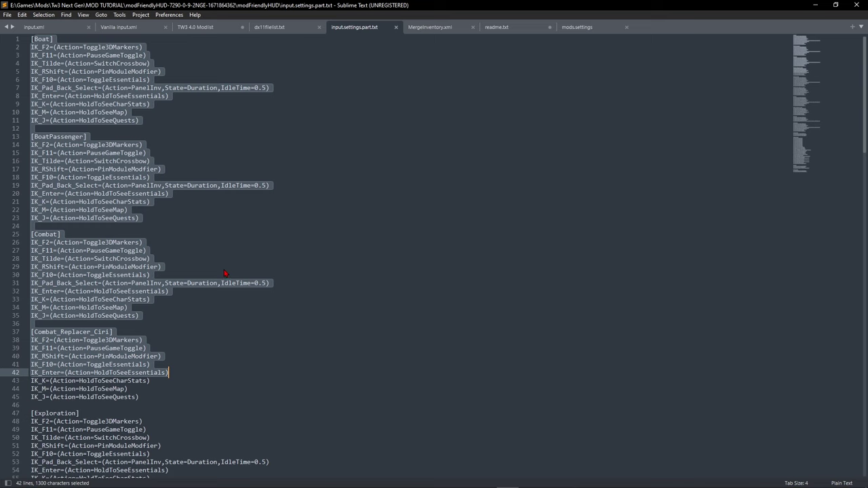
pyautogui.click(172, 219)
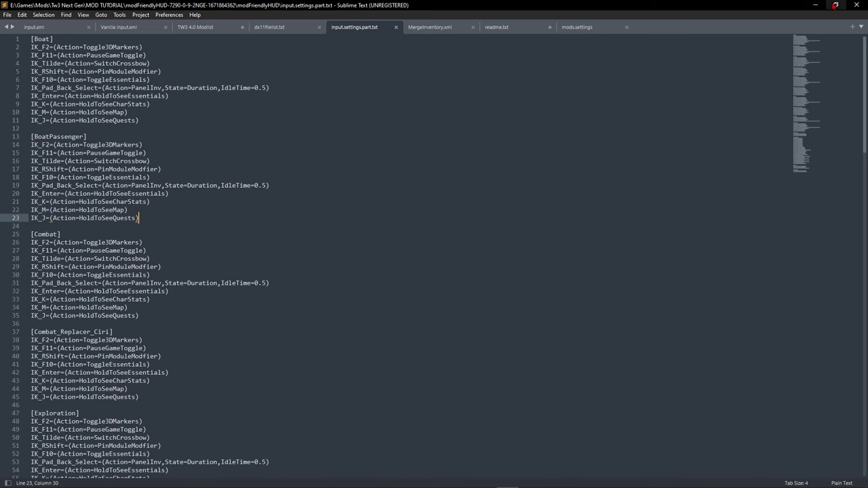
pyautogui.click(835, 5)
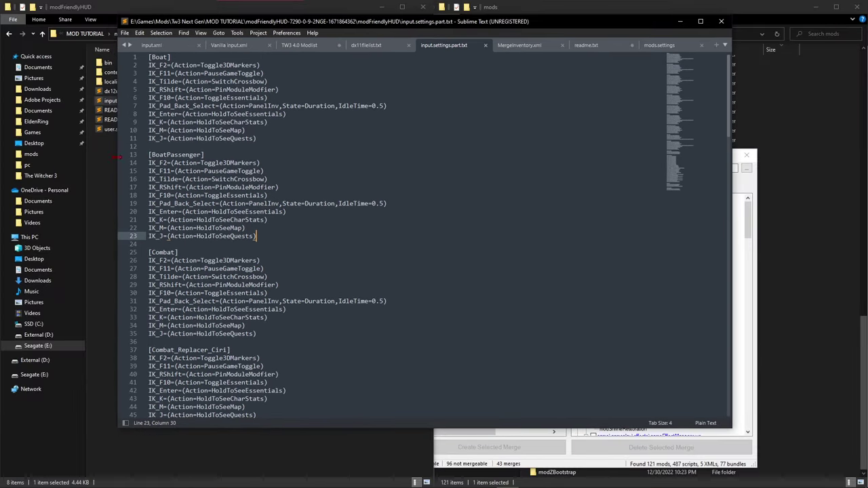
# Open the input.settings file from The Witcher 3 folder in Documents.
pyautogui.click(49, 70)
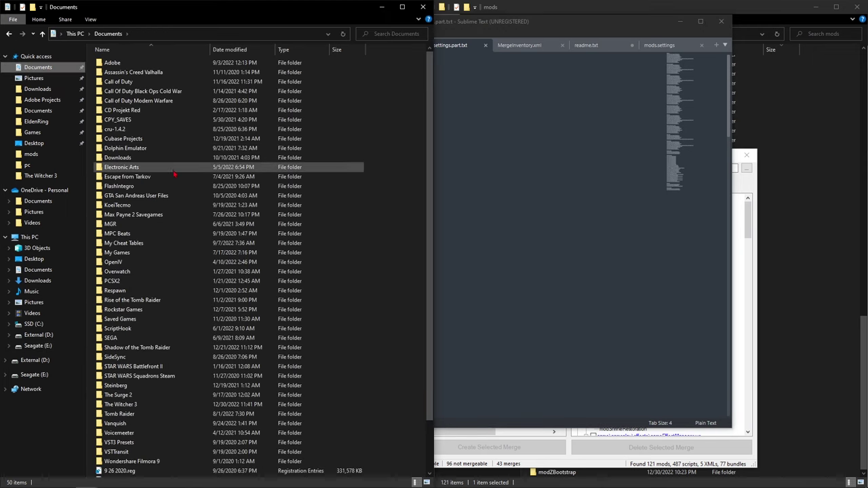
pyautogui.click(403, 8)
pyautogui.scroll(-2, 241, 177)
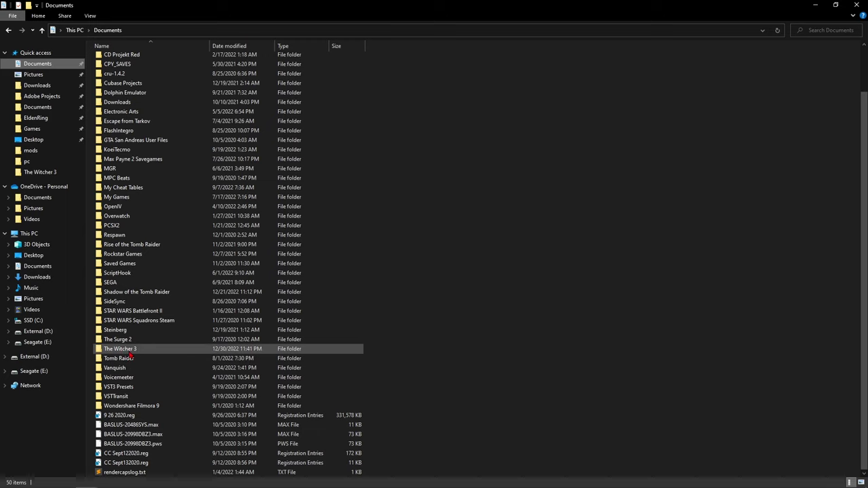
pyautogui.doubleClick(126, 349)
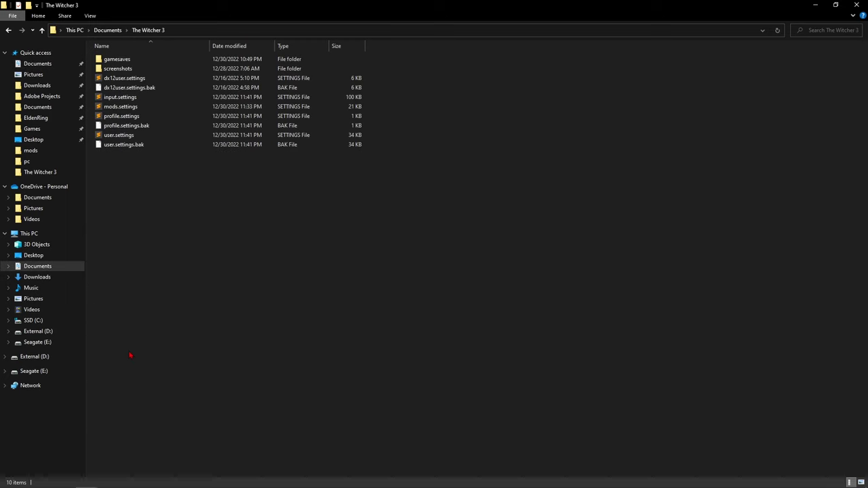
pyautogui.click(127, 135)
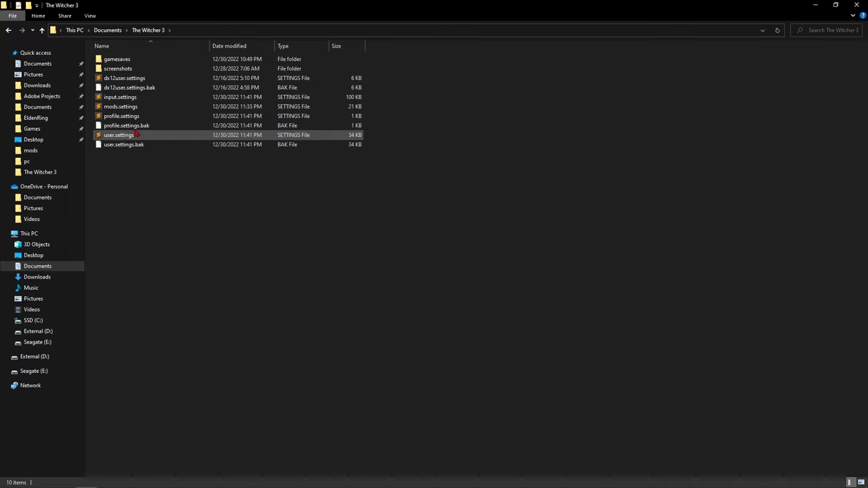
pyautogui.click(124, 101)
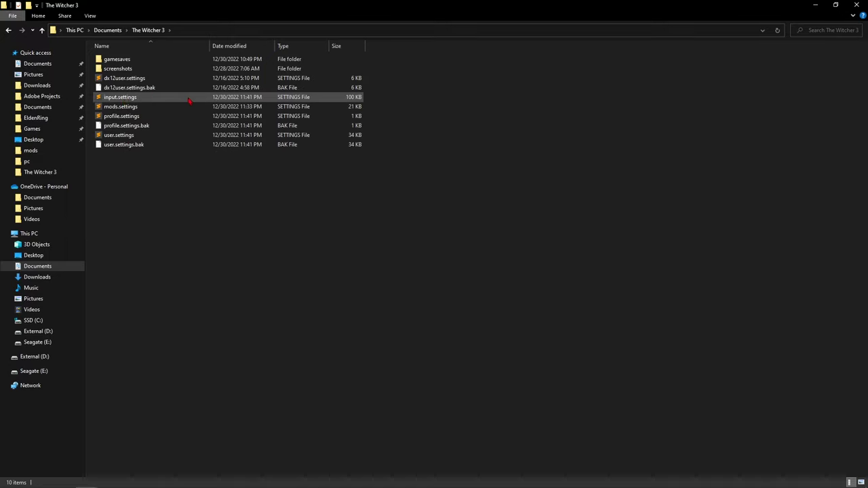
pyautogui.doubleClick(128, 99)
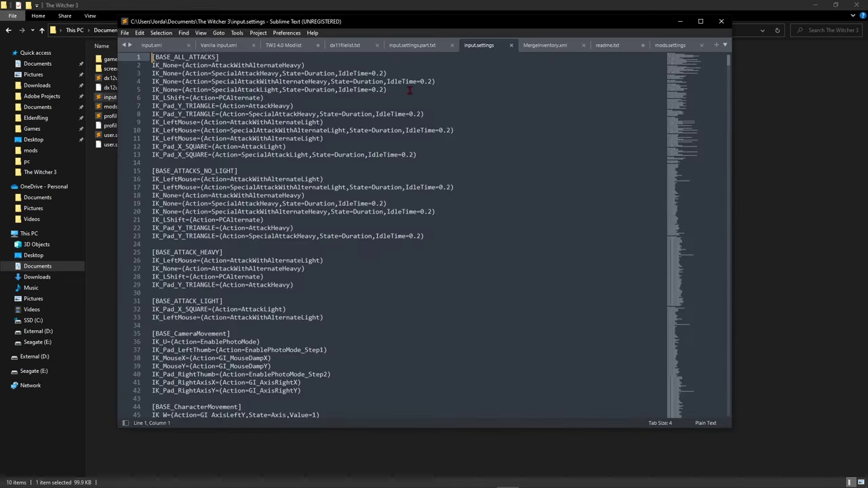
pyautogui.click(702, 22)
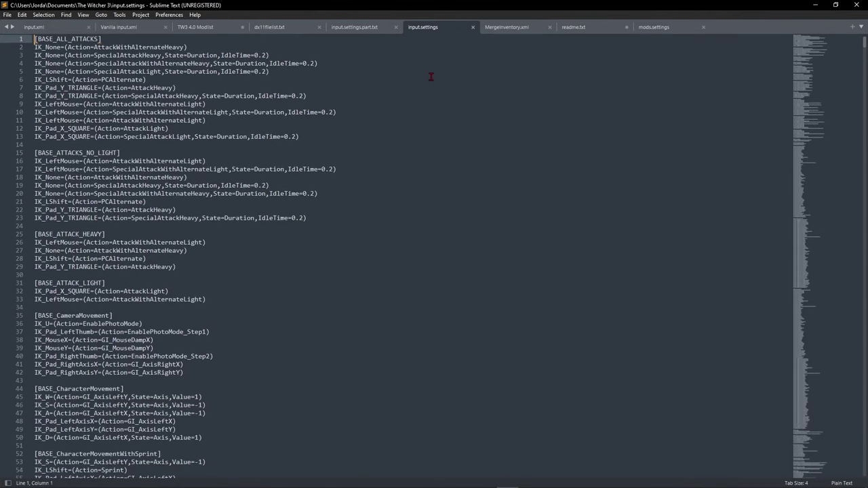
# Copy the entire contents of the mod's input.settings.part.txt file.
pyautogui.click(373, 28)
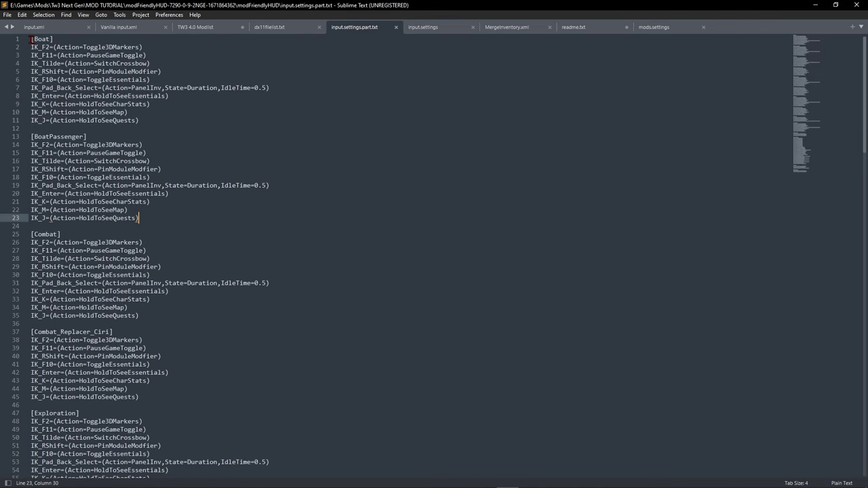
pyautogui.click(31, 40)
pyautogui.moveTo(30, 40); pyautogui.dragTo(365, 485)
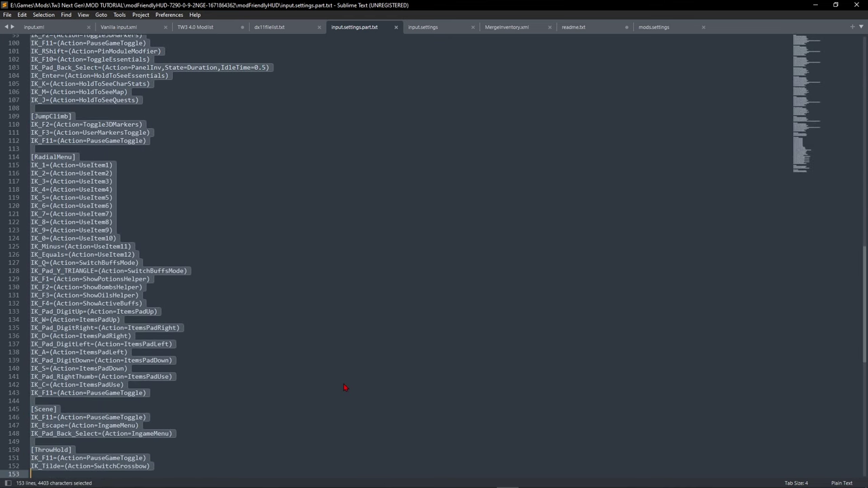
pyautogui.hotkey('ctrl', 'c')
pyautogui.click(280, 28)
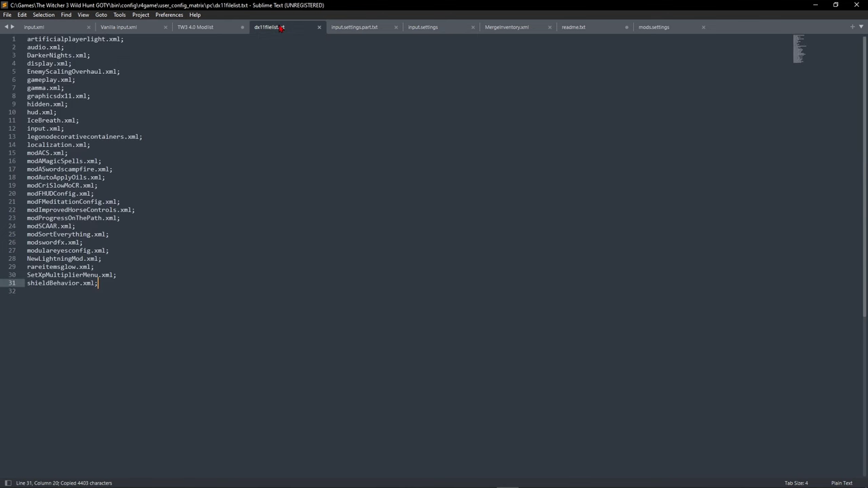
pyautogui.click(373, 28)
# Try making room for the copied bindings with three blank lines at the start of input.settings, and remove the lines.
pyautogui.click(449, 31)
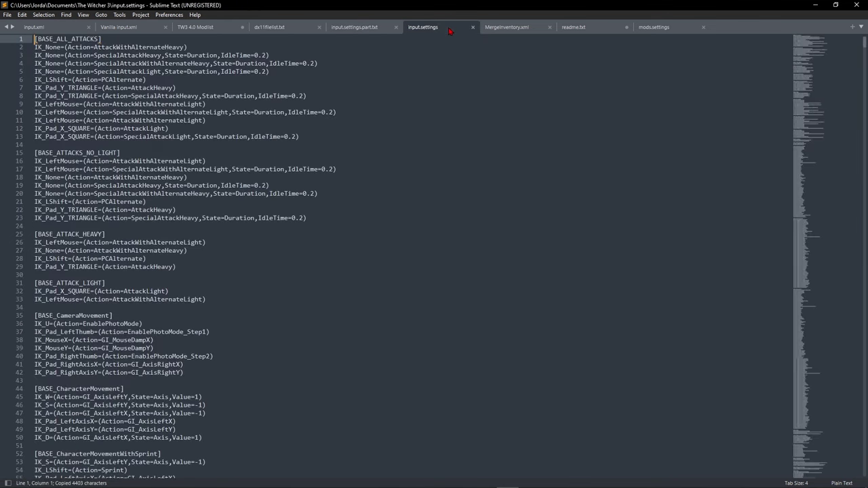
pyautogui.press('Return')
pyautogui.press('Return')
pyautogui.press('Return')
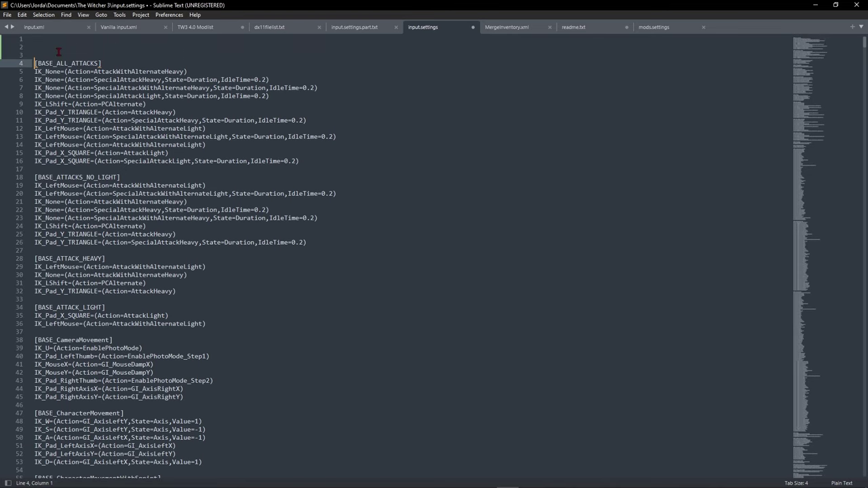
pyautogui.click(51, 40)
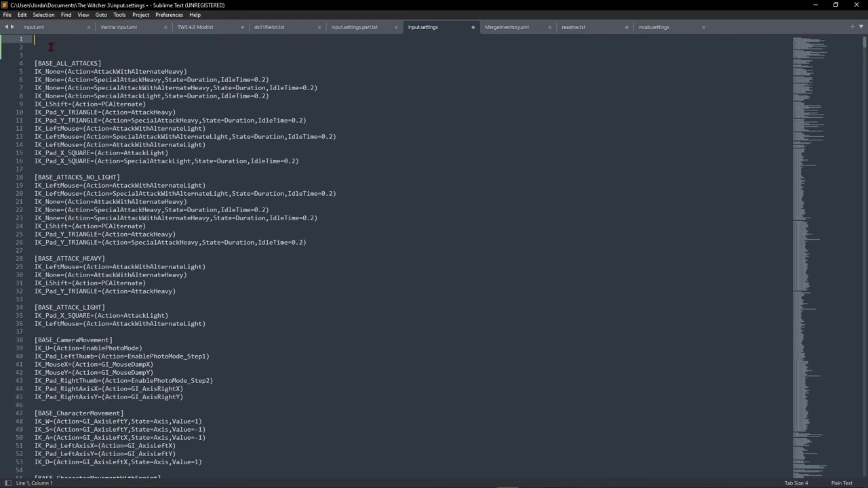
pyautogui.click(49, 50)
pyautogui.press('Delete')
pyautogui.press('Delete')
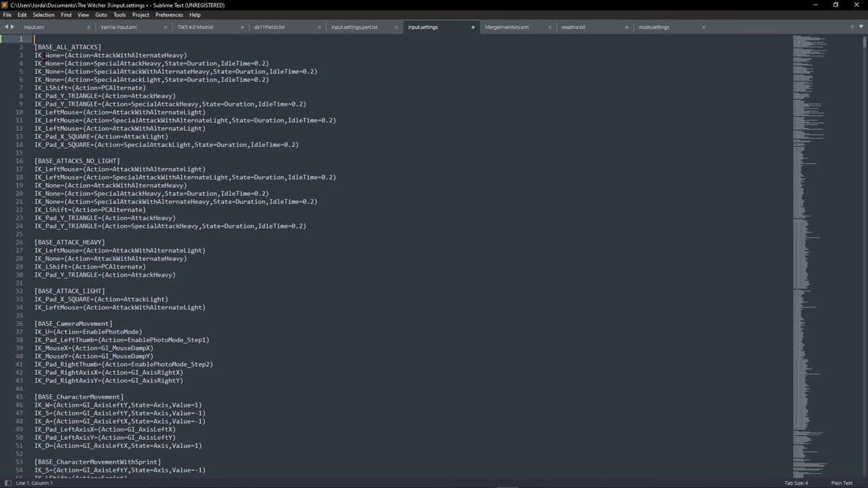
pyautogui.press('BackSpace')
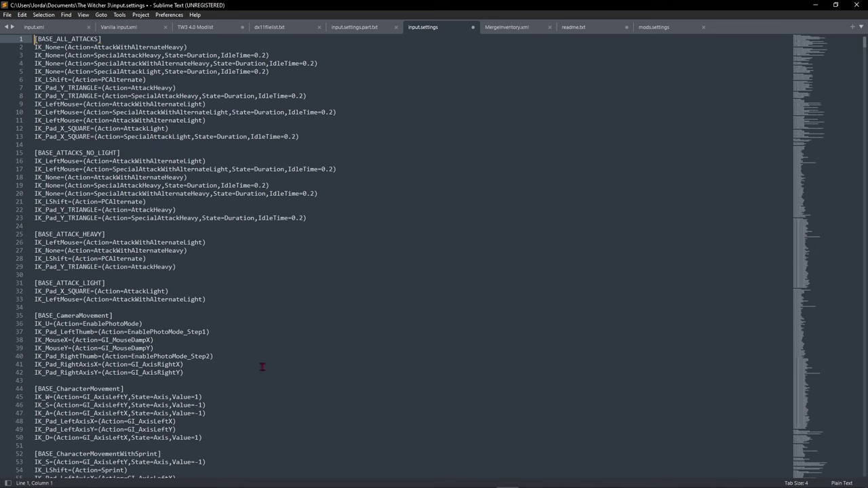
# Insert and remove two blank lines above the [BASE_ALL_ATTACKS] section, and close input.settings without saving.
pyautogui.click(130, 317)
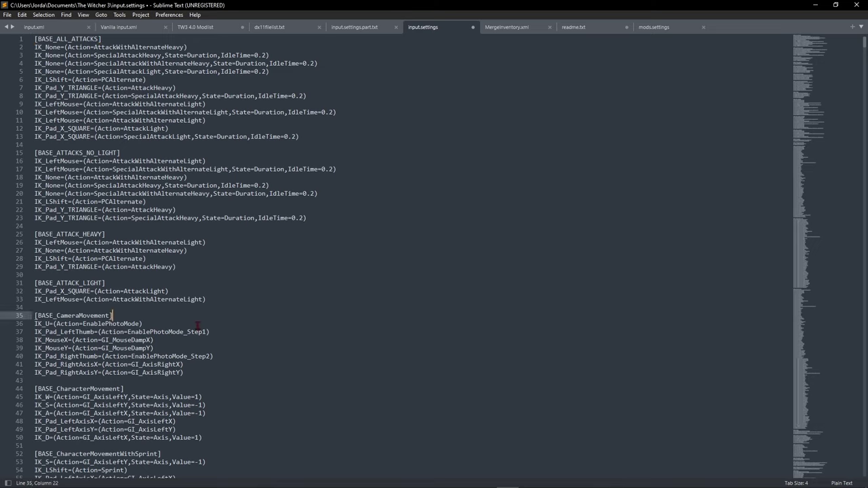
pyautogui.click(36, 42)
pyautogui.press('Return')
pyautogui.press('Return')
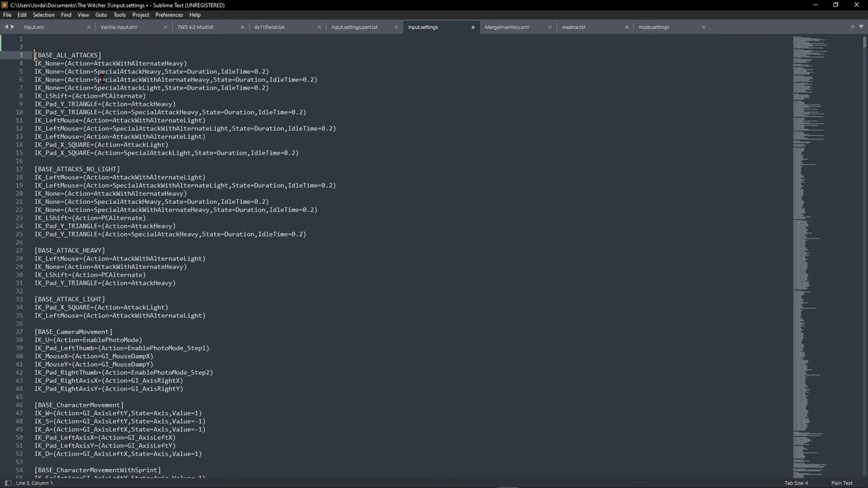
pyautogui.press('BackSpace')
pyautogui.press('BackSpace')
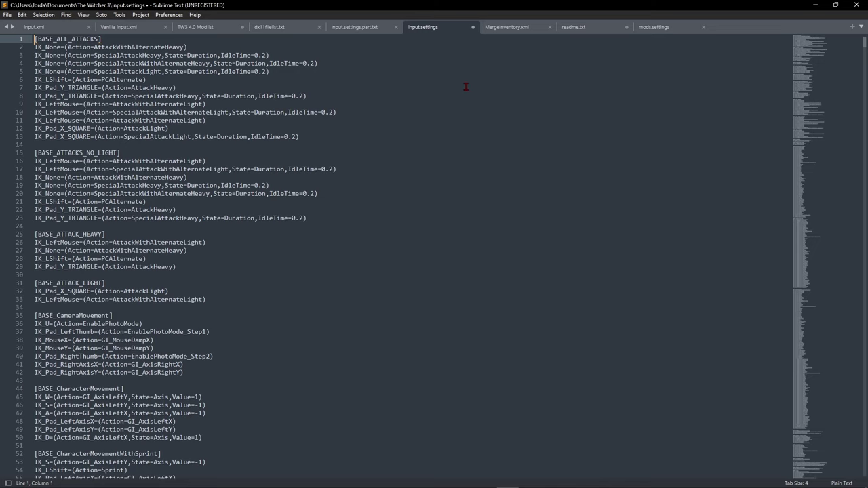
pyautogui.click(473, 28)
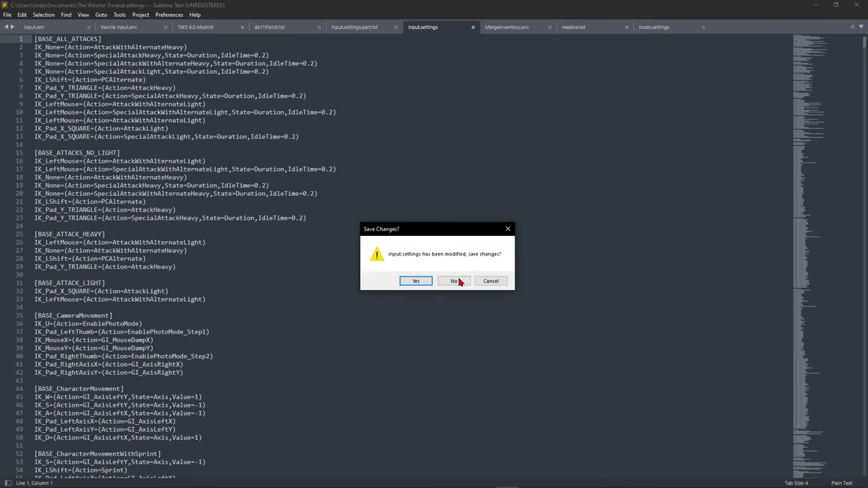
pyautogui.click(458, 283)
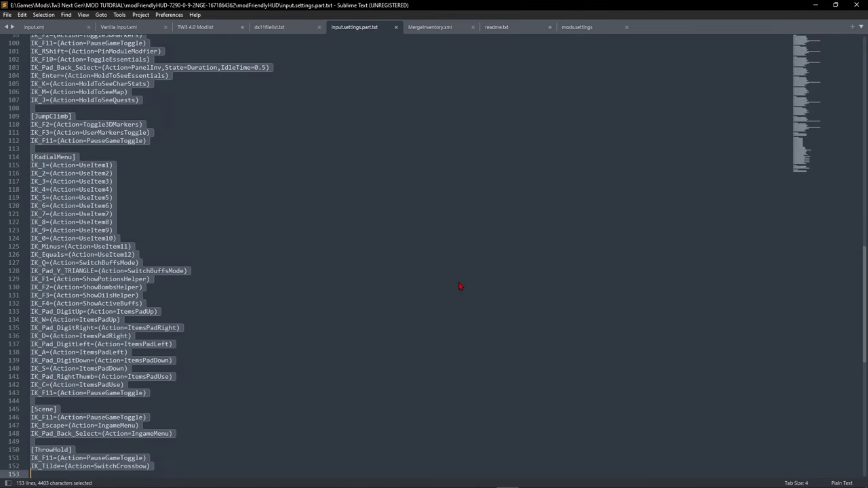
# Open user.settings from The Witcher 3 documents folder, look over its sections, and close the file.
pyautogui.click(852, 5)
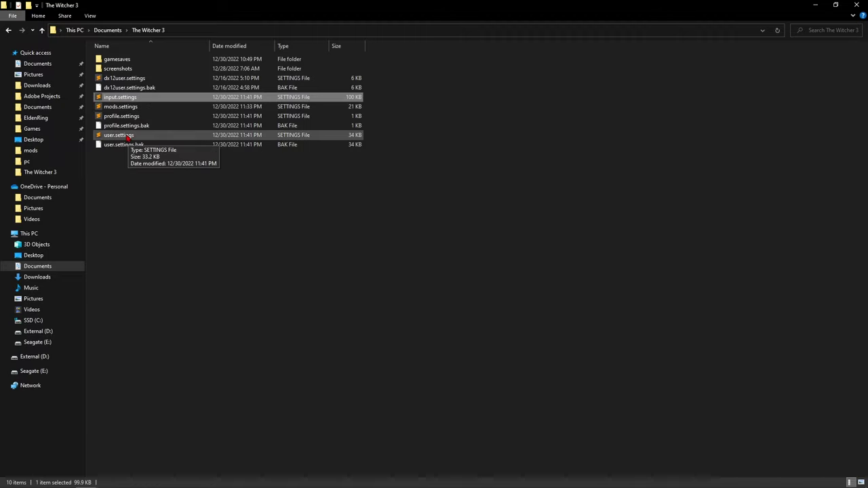
pyautogui.doubleClick(127, 136)
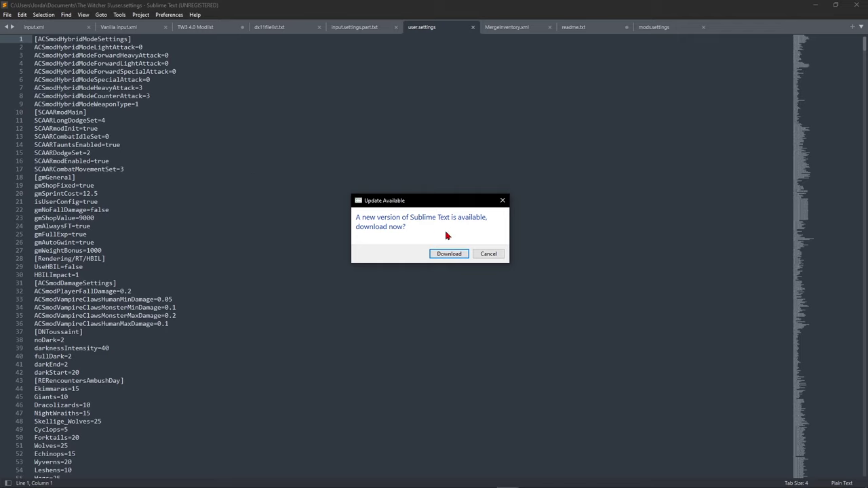
pyautogui.click(487, 254)
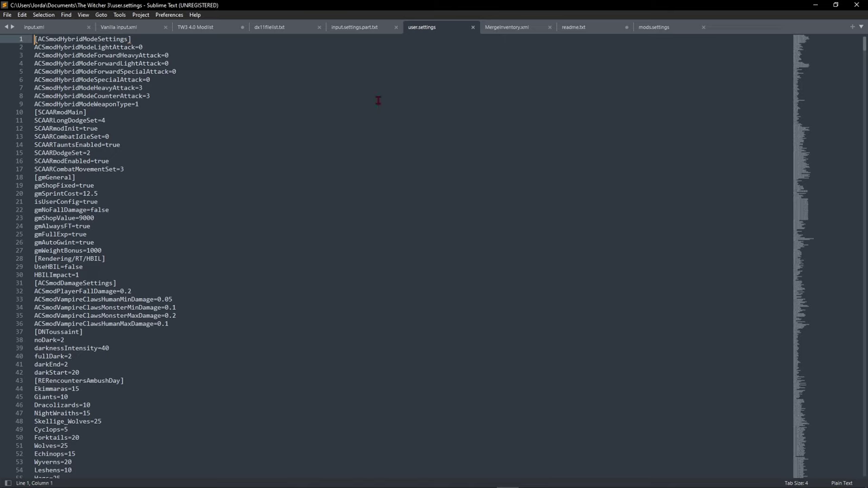
pyautogui.click(472, 27)
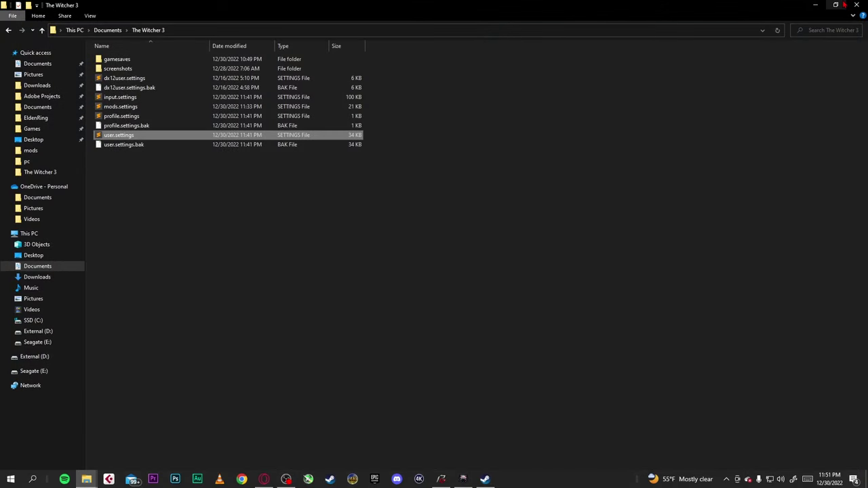
# Return the file browser from The Witcher 3 documents folder to the extracted modFriendlyHUD folder.
pyautogui.click(836, 4)
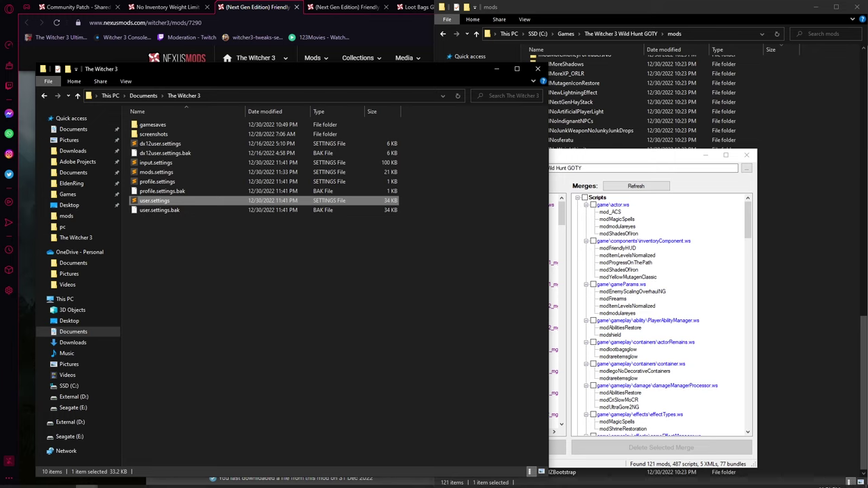
pyautogui.moveTo(87, 479)
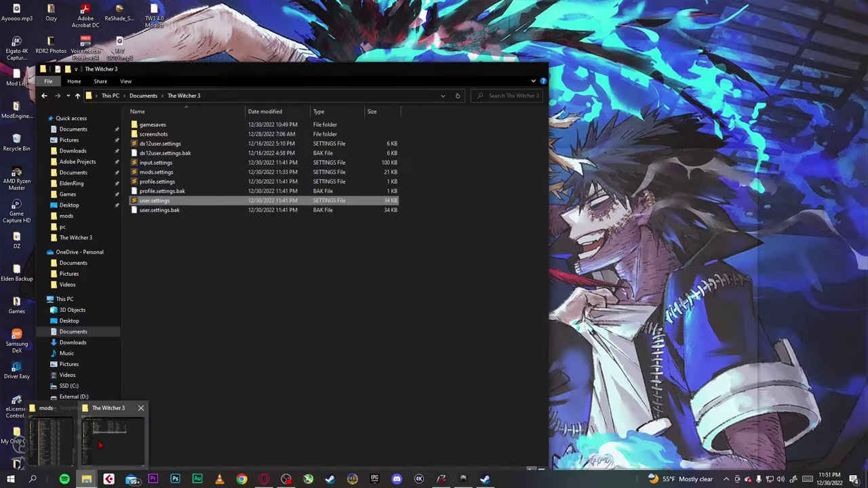
pyautogui.click(99, 445)
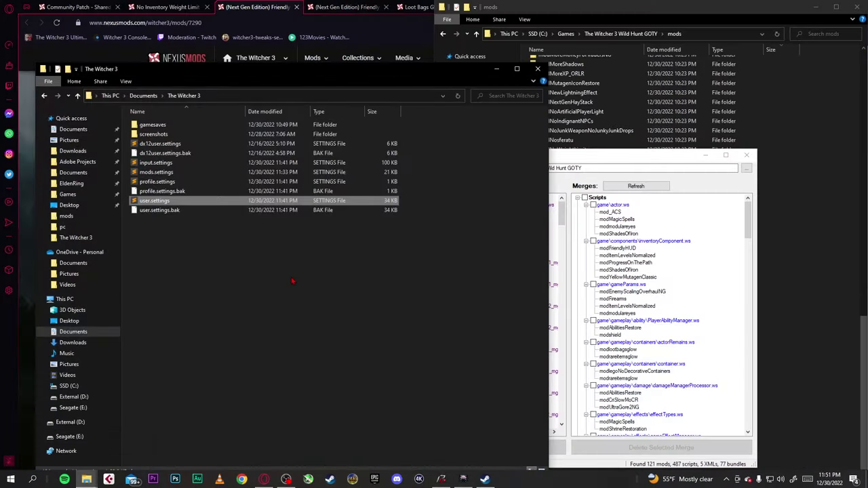
pyautogui.hotkey('alt', 'Left')
pyautogui.hotkey('alt', 'Left')
pyautogui.hotkey('alt', 'Left')
pyautogui.hotkey('alt', 'Left')
pyautogui.hotkey('alt', 'Right')
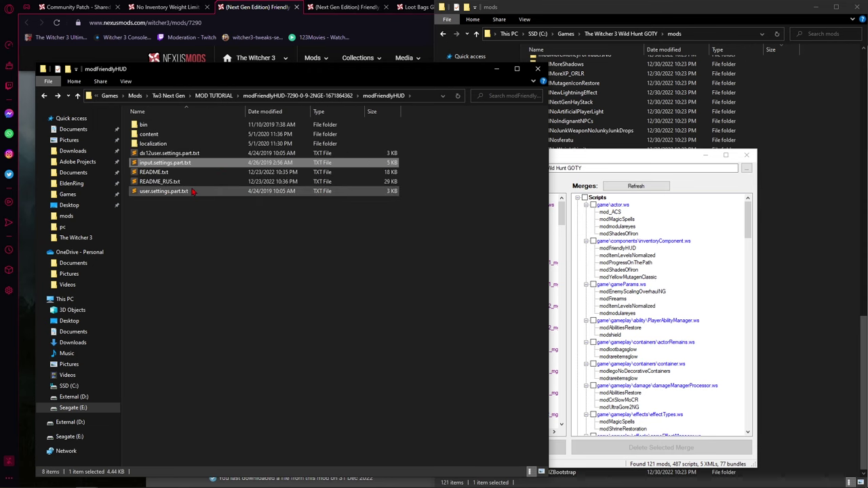
# Open user.settings.part.txt from the modFriendlyHUD folder, select all its lines, and return the file browser to The Witcher 3 documents folder.
pyautogui.doubleClick(166, 192)
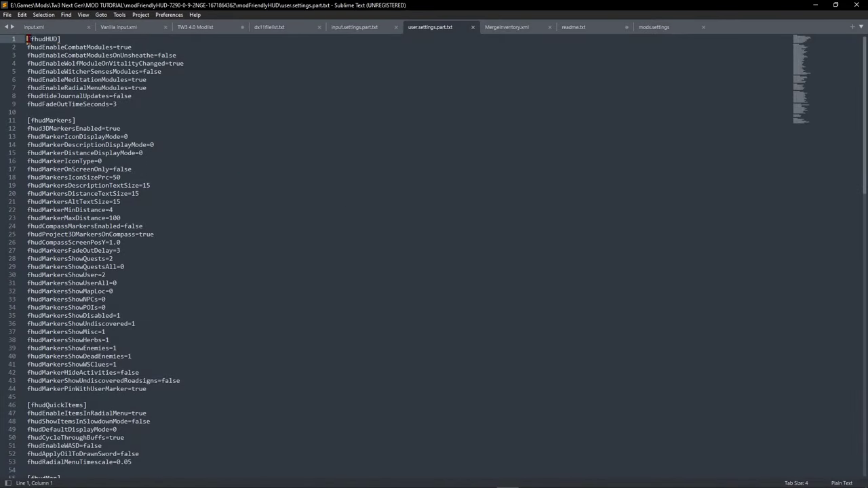
pyautogui.moveTo(28, 38); pyautogui.dragTo(299, 486)
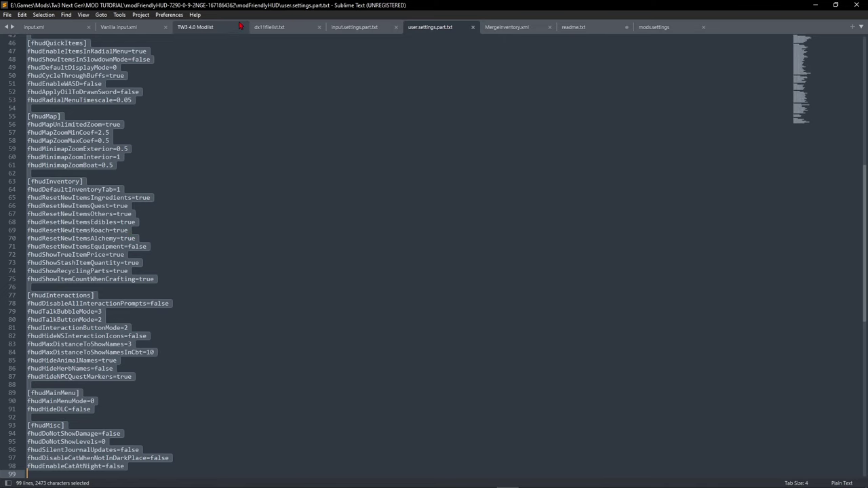
pyautogui.click(836, 5)
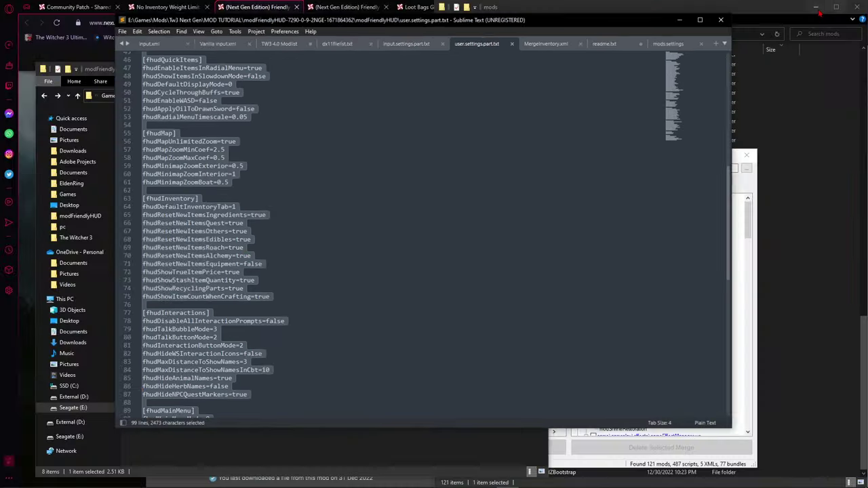
pyautogui.click(260, 457)
pyautogui.hotkey('alt', 'Left')
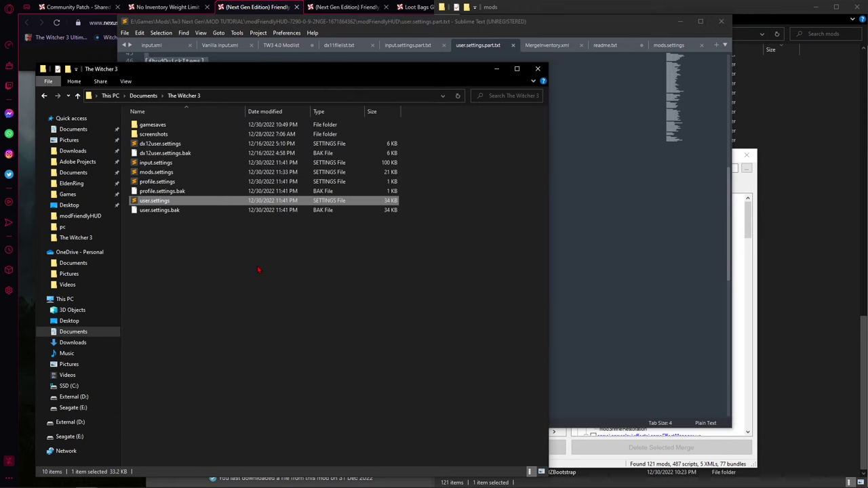
# Open user.settings and make room for the settings with two blank lines above the [ACSmodHybridModeSettings] section.
pyautogui.doubleClick(144, 202)
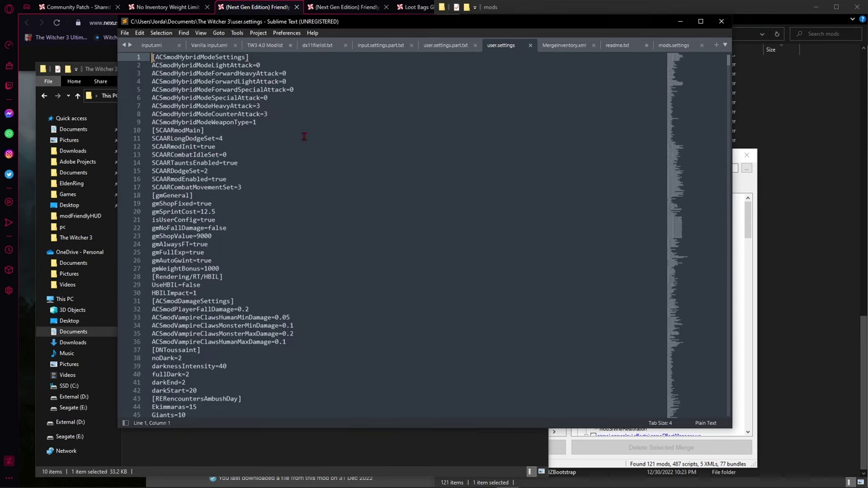
pyautogui.press('Return')
pyautogui.press('Return')
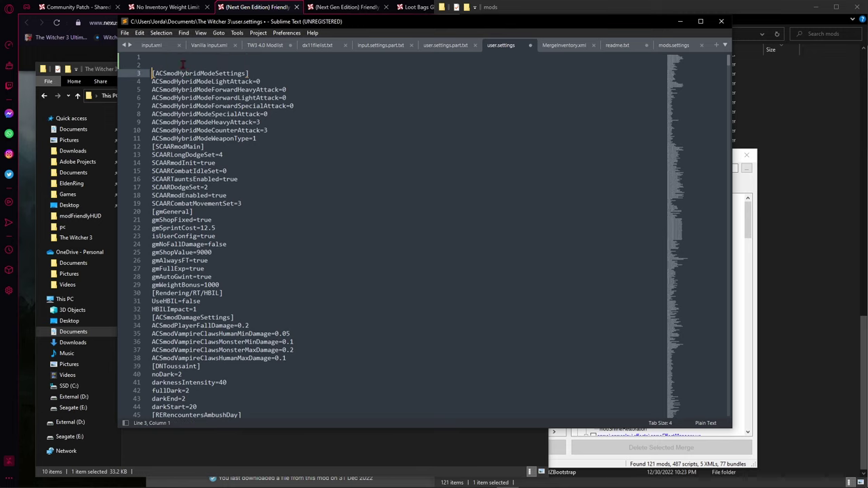
pyautogui.click(165, 59)
pyautogui.rightClick(165, 59)
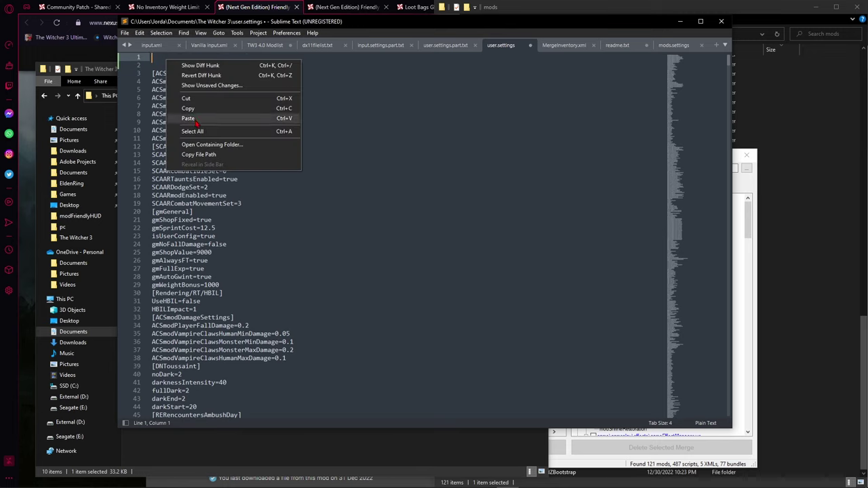
# Remove the two blank lines at the start of user.settings and close the text editor.
pyautogui.click(156, 65)
pyautogui.press('Up')
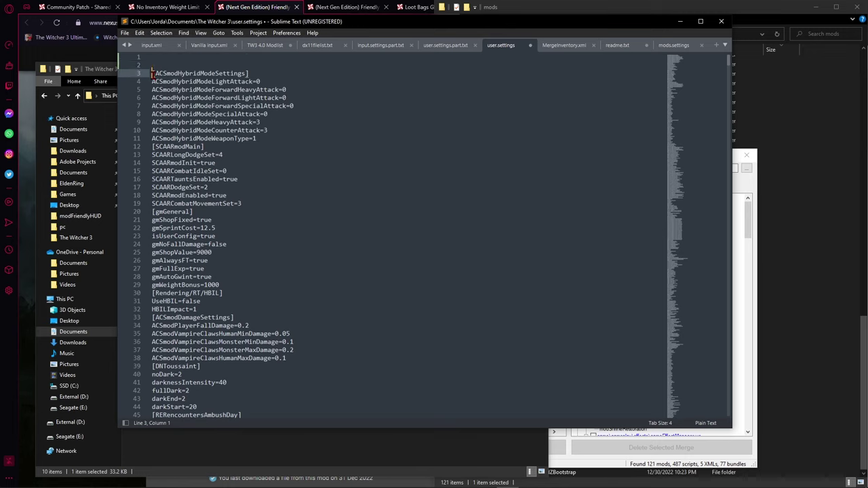
pyautogui.press('Delete')
pyautogui.press('Delete')
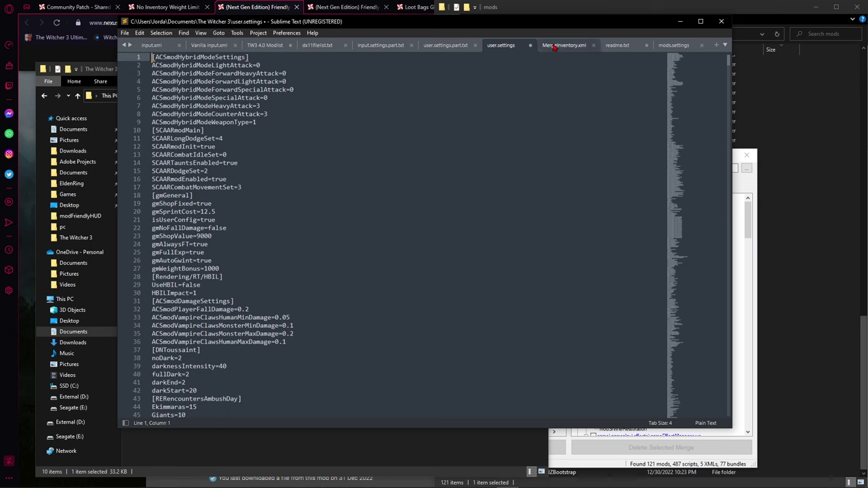
pyautogui.click(722, 23)
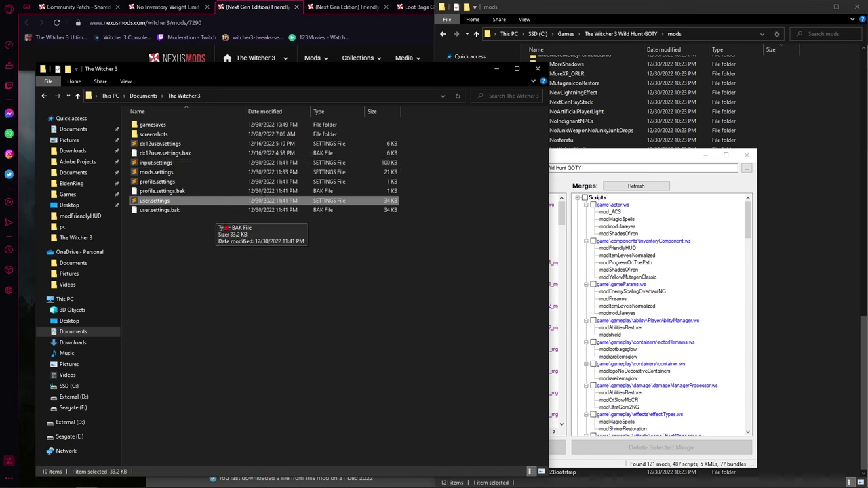
# Browse back to modFriendlyHUD, go into bin\config\r4game\user_config_matrix\pc, and select modFHUDConfig.xml.
pyautogui.hotkey('alt', 'Left')
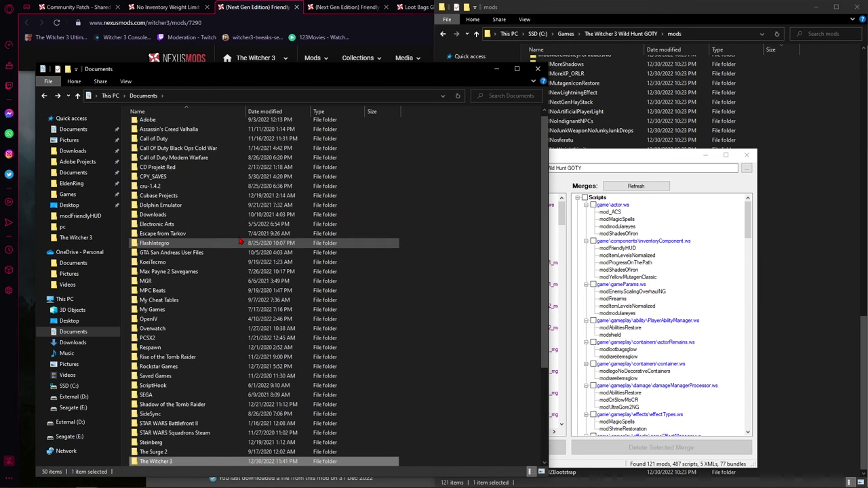
pyautogui.hotkey('alt', 'Left')
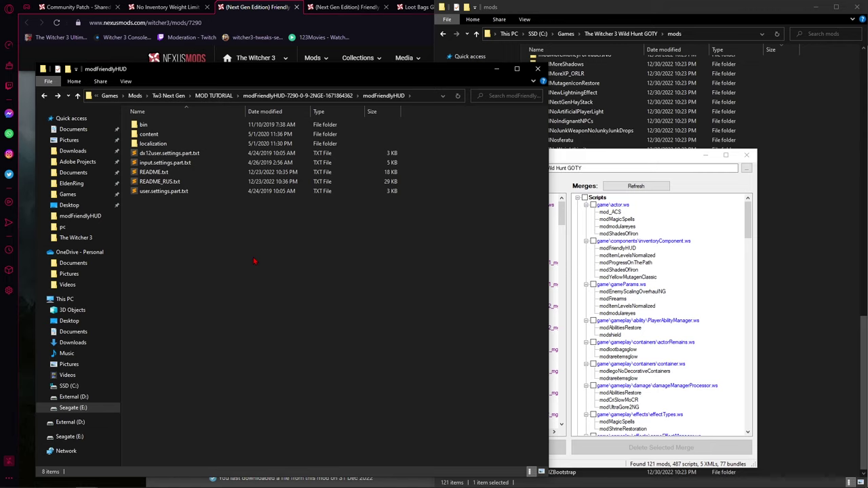
pyautogui.doubleClick(157, 127)
pyautogui.doubleClick(160, 127)
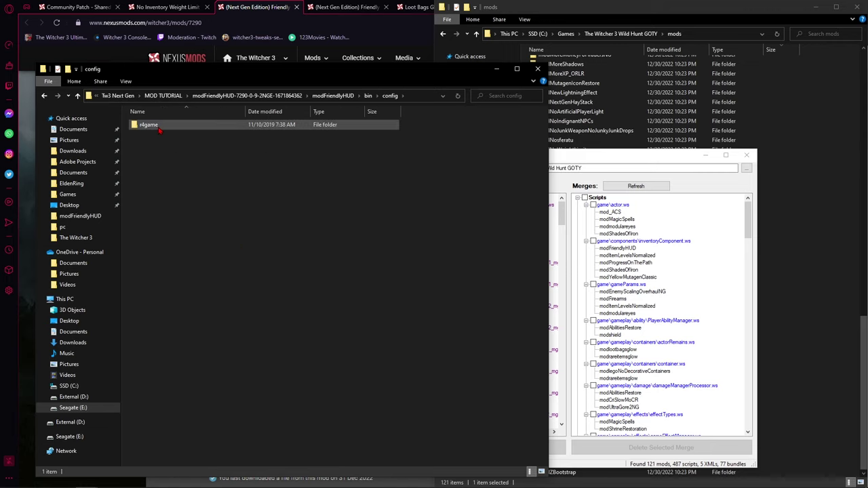
pyautogui.doubleClick(160, 127)
pyautogui.doubleClick(160, 127)
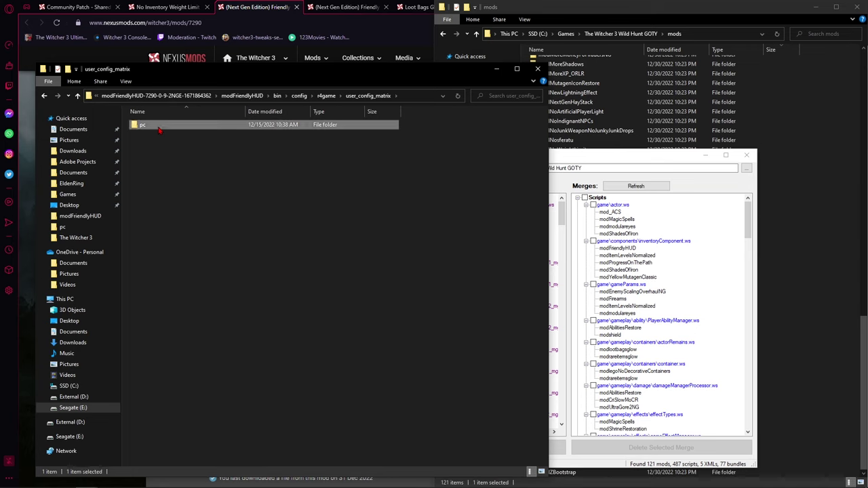
pyautogui.doubleClick(160, 127)
pyautogui.click(175, 154)
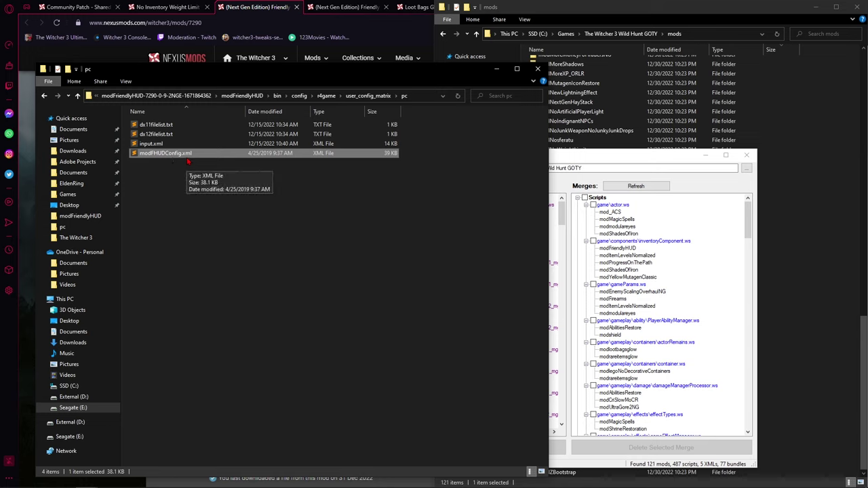
# Open Friendly HUD's input.xml, dismiss the editor update offer, and highlight the text of the first modFriendlyHUD begin and end comments.
pyautogui.doubleClick(156, 145)
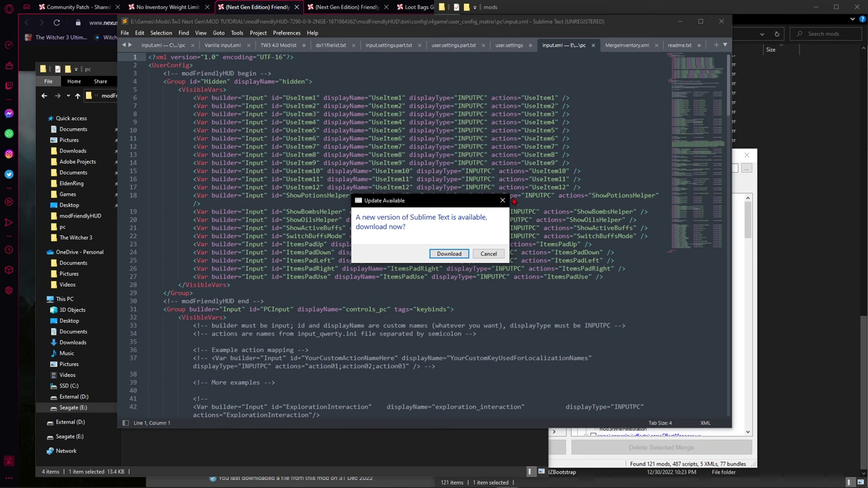
pyautogui.click(502, 200)
pyautogui.click(701, 21)
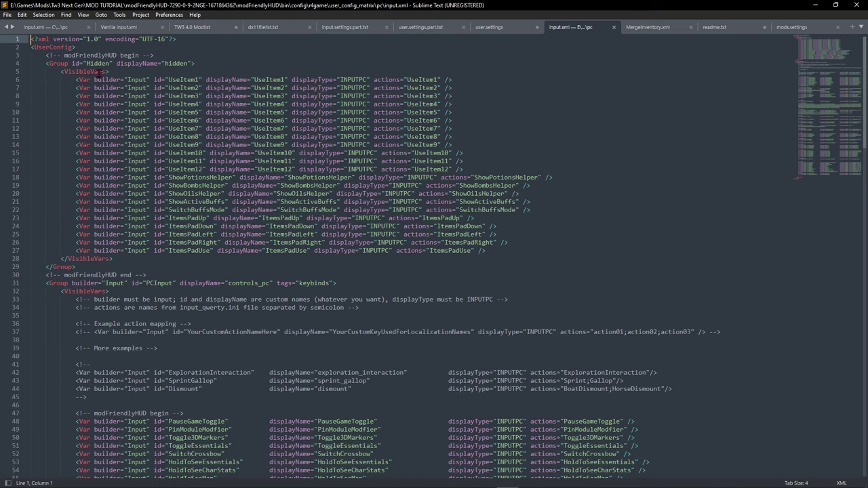
pyautogui.moveTo(64, 55); pyautogui.dragTo(143, 55)
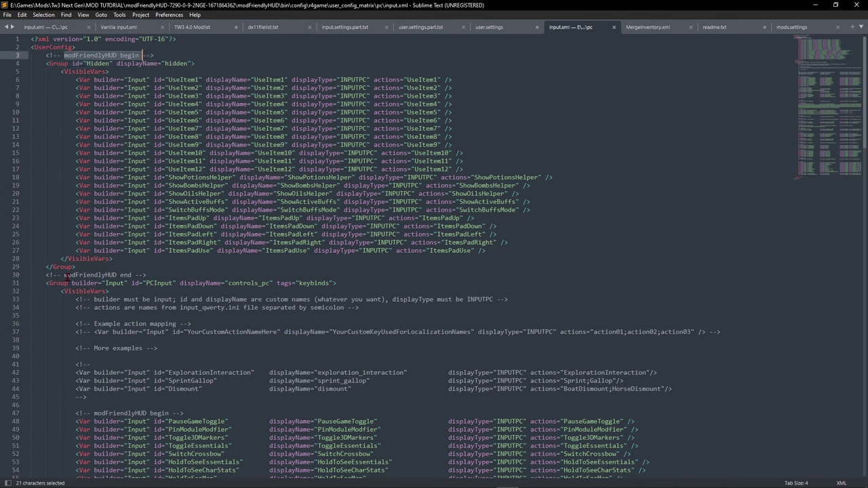
pyautogui.moveTo(64, 275); pyautogui.dragTo(121, 275)
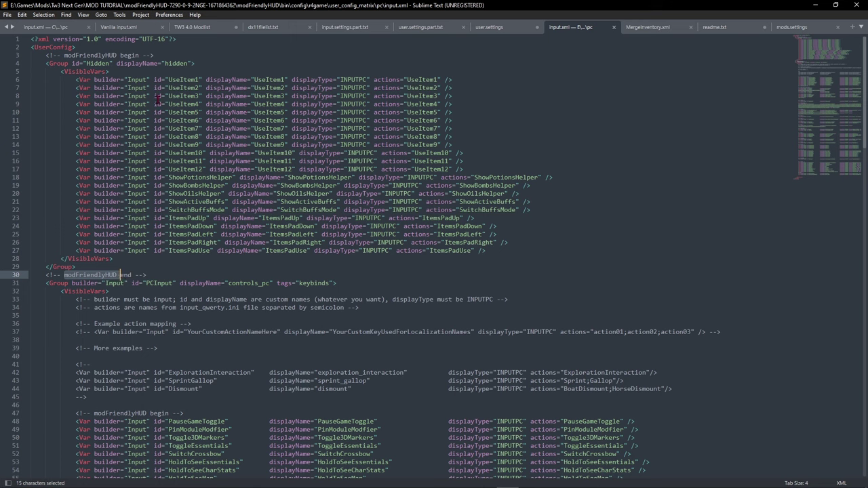
pyautogui.click(95, 55)
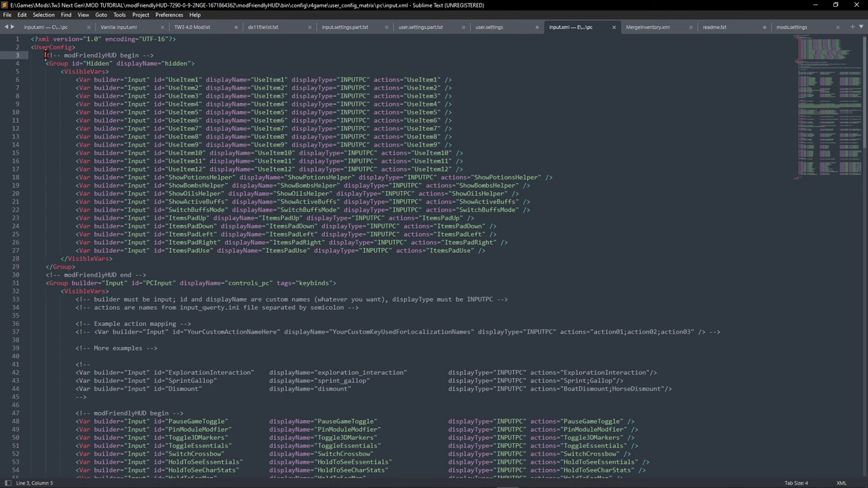
# Copy the Hidden group block in Friendly HUD's input.xml, from the modFriendlyHUD begin comment through the modFriendlyHUD end comment.
pyautogui.moveTo(46, 55); pyautogui.dragTo(303, 275)
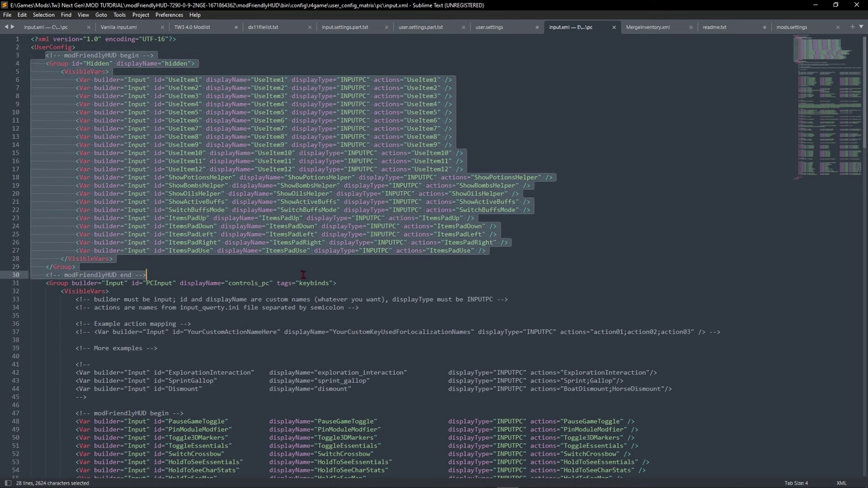
pyautogui.rightClick(157, 193)
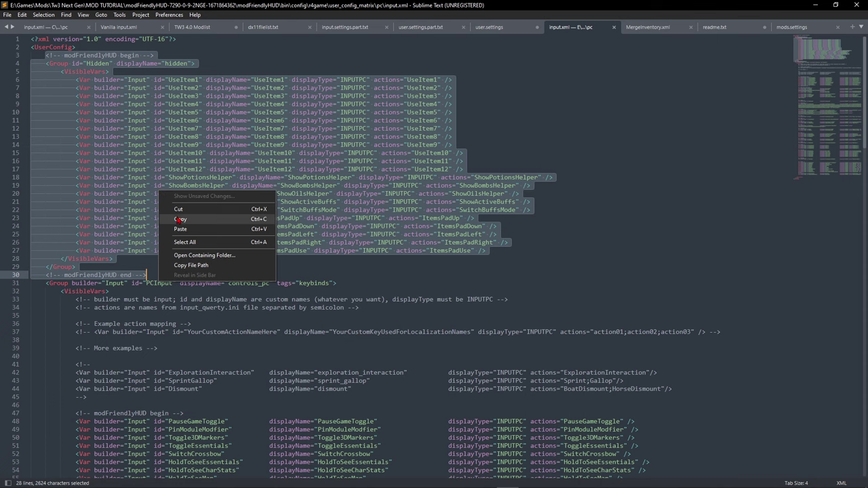
pyautogui.click(178, 218)
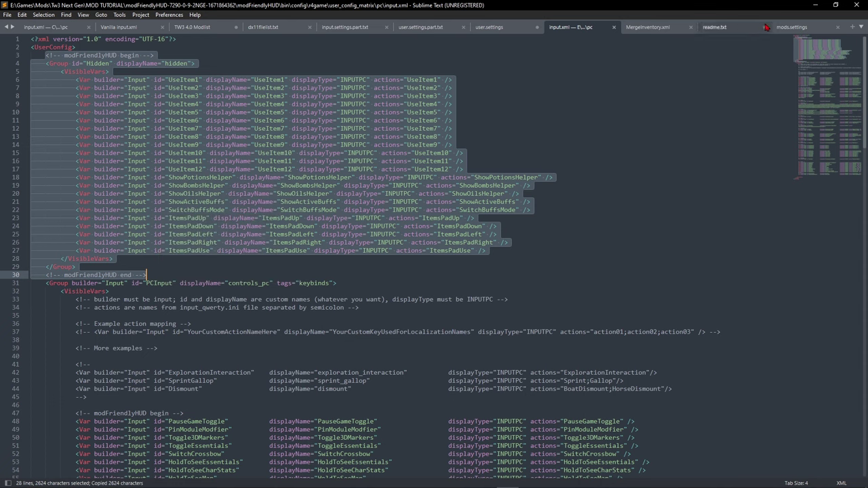
pyautogui.click(835, 5)
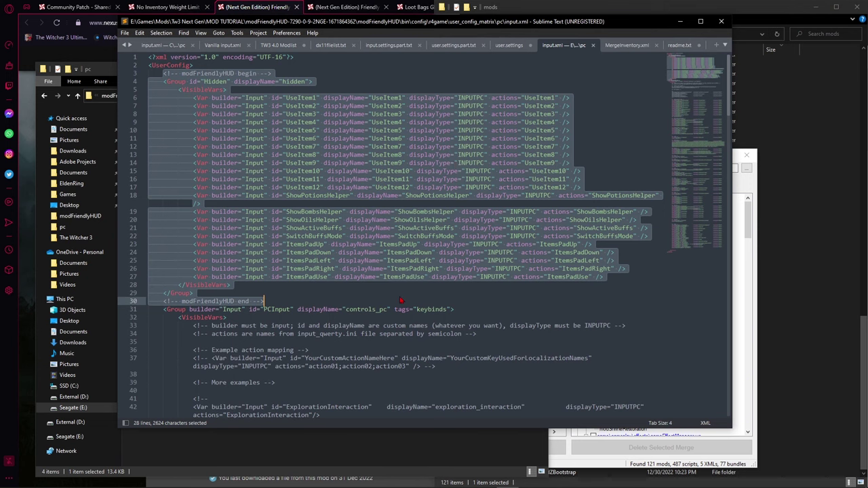
# Bring up Vanilla input.xml alongside Friendly HUD's input.xml, and copy the mod's selected Hidden group block again.
pyautogui.moveTo(609, 27); pyautogui.dragTo(688, 20)
pyautogui.click(165, 210)
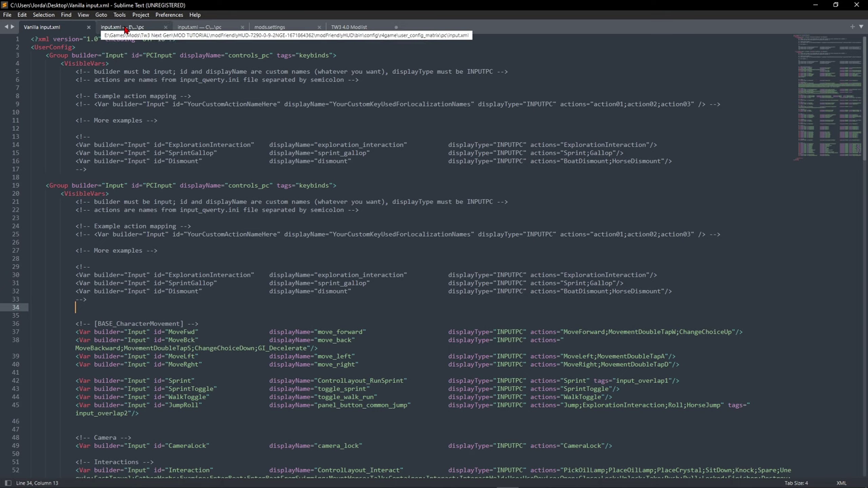
pyautogui.click(125, 28)
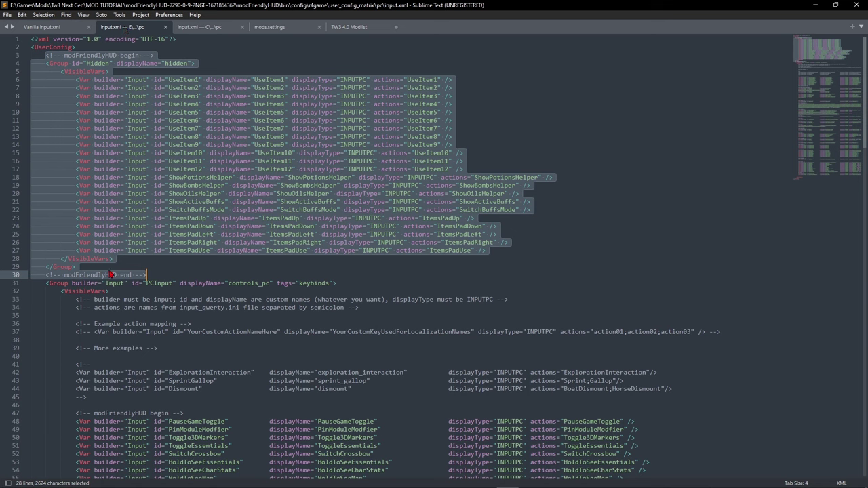
pyautogui.rightClick(135, 118)
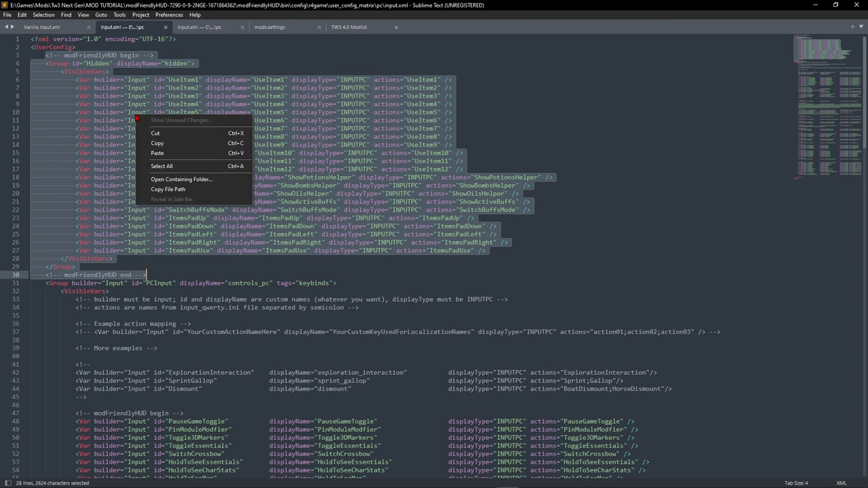
pyautogui.click(156, 143)
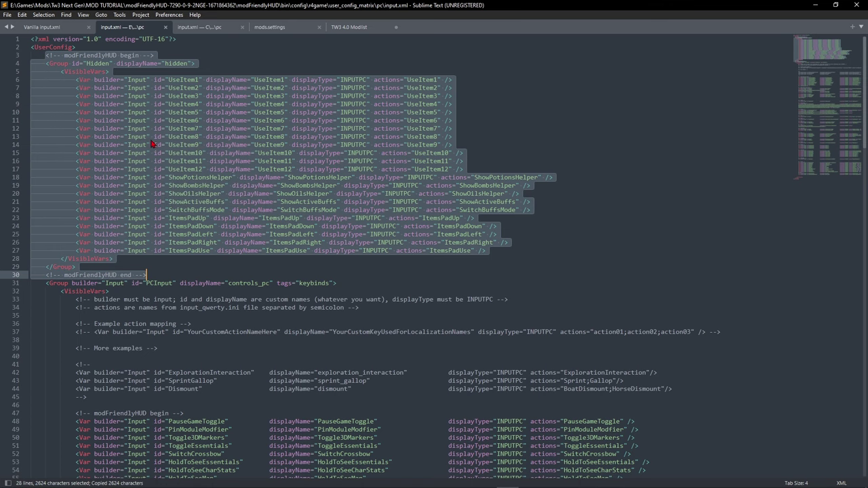
# Compare where the block sits in both files, and paste it on a new line below <UserConfig> in Vanilla input.xml.
pyautogui.click(50, 27)
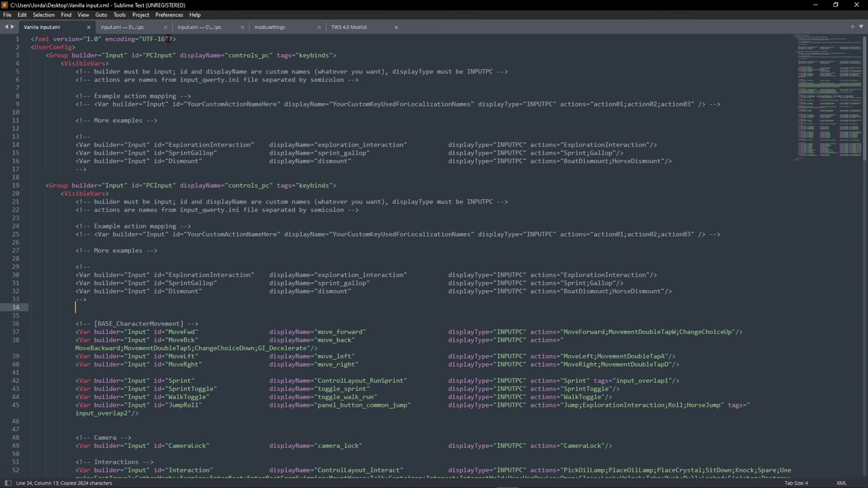
pyautogui.click(136, 27)
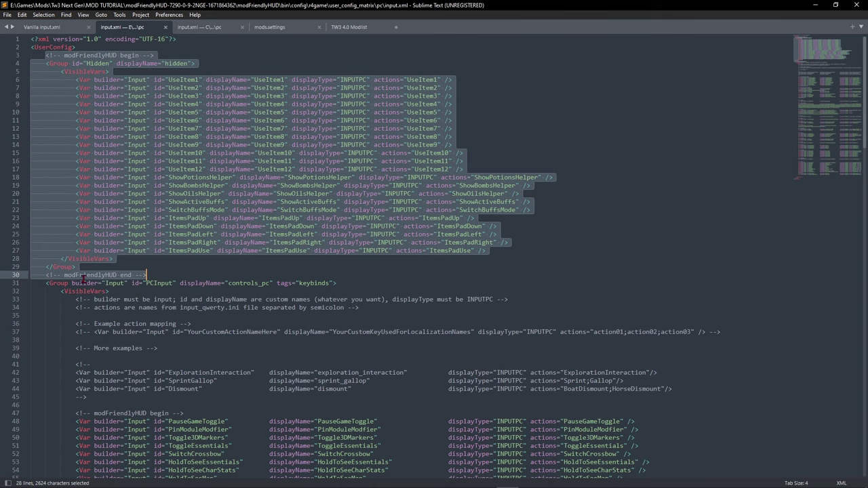
pyautogui.click(70, 28)
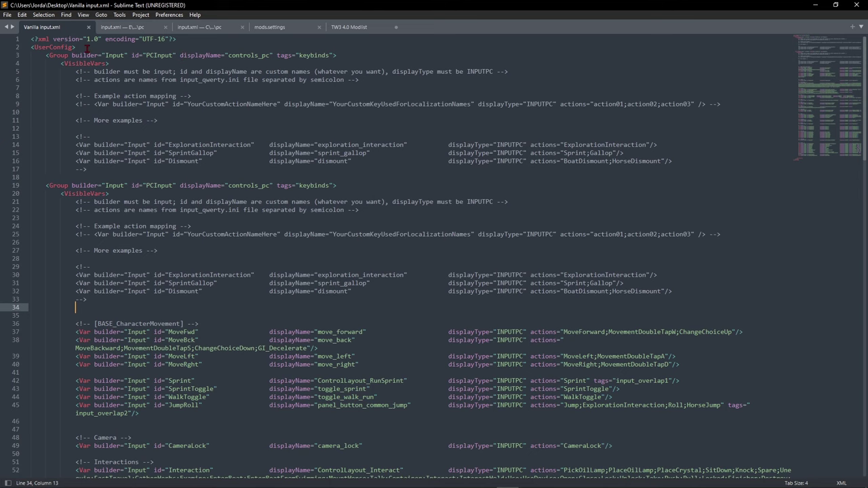
pyautogui.click(87, 48)
pyautogui.press('Return')
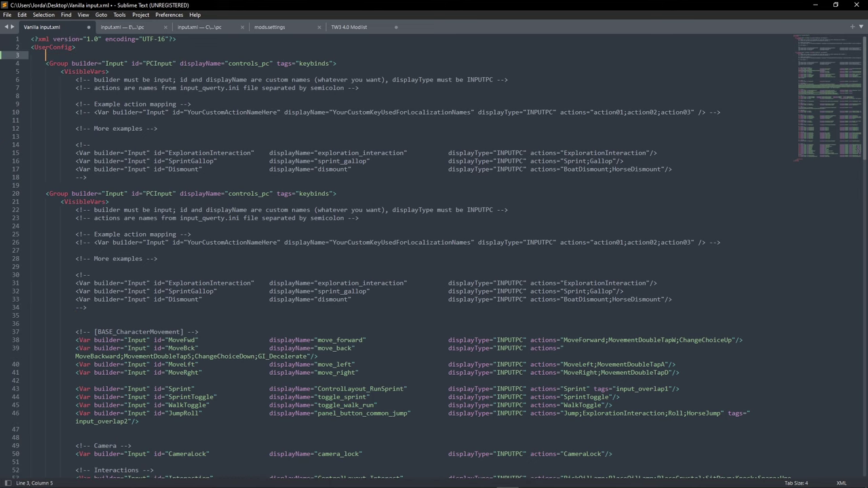
pyautogui.rightClick(83, 57)
pyautogui.click(111, 116)
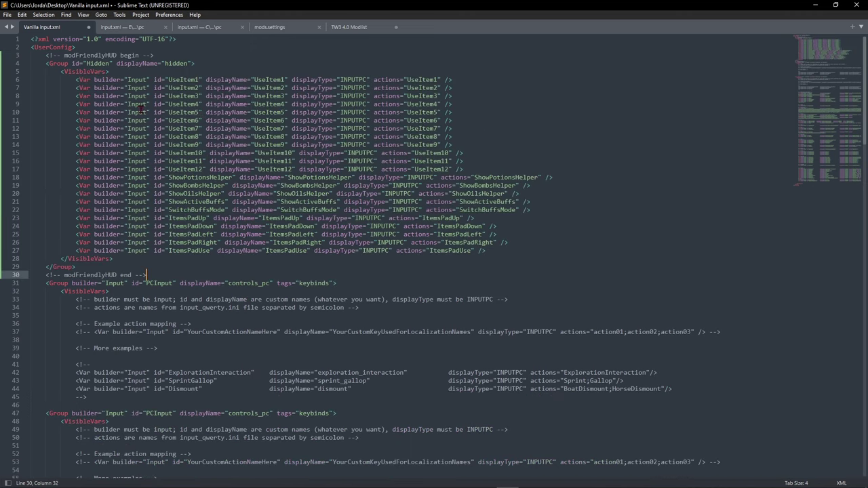
# Copy the second modFriendlyHUD block in Friendly HUD's input.xml, from the begin comment above PauseGameToggle through the end comment below HoldToSeeQuests.
pyautogui.click(124, 28)
pyautogui.click(60, 28)
pyautogui.click(122, 28)
pyautogui.click(44, 30)
pyautogui.click(138, 26)
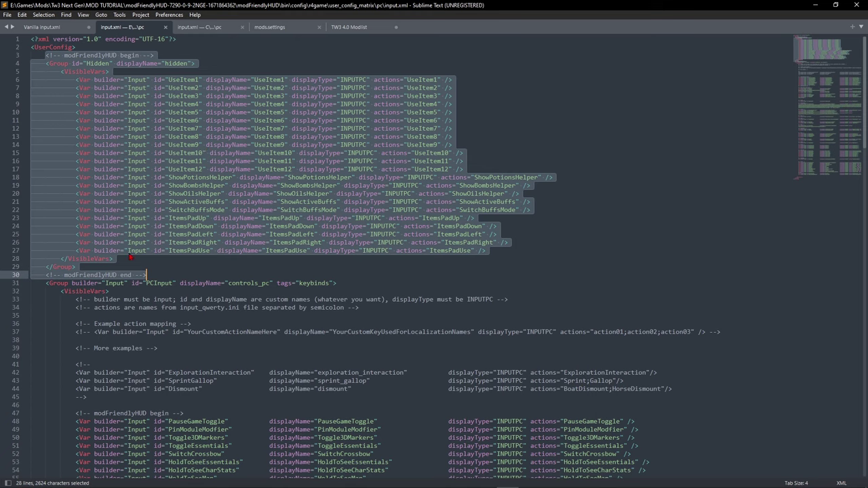
pyautogui.scroll(-5, 123, 285)
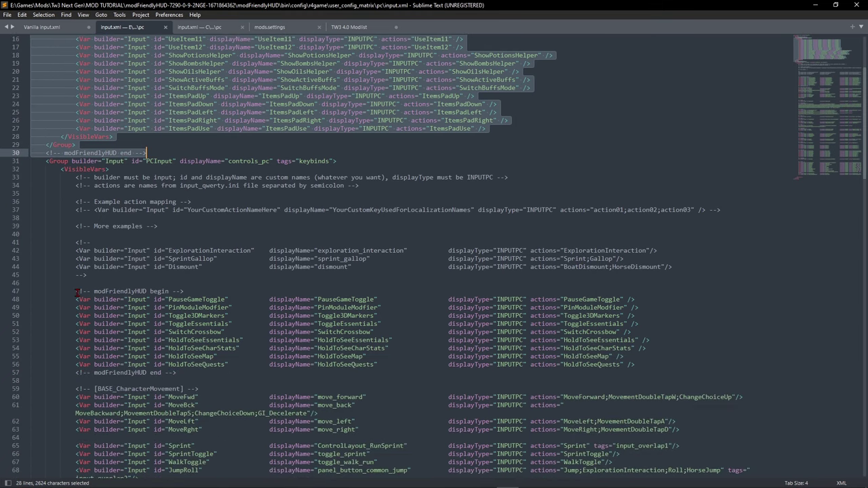
pyautogui.moveTo(75, 293); pyautogui.dragTo(277, 370)
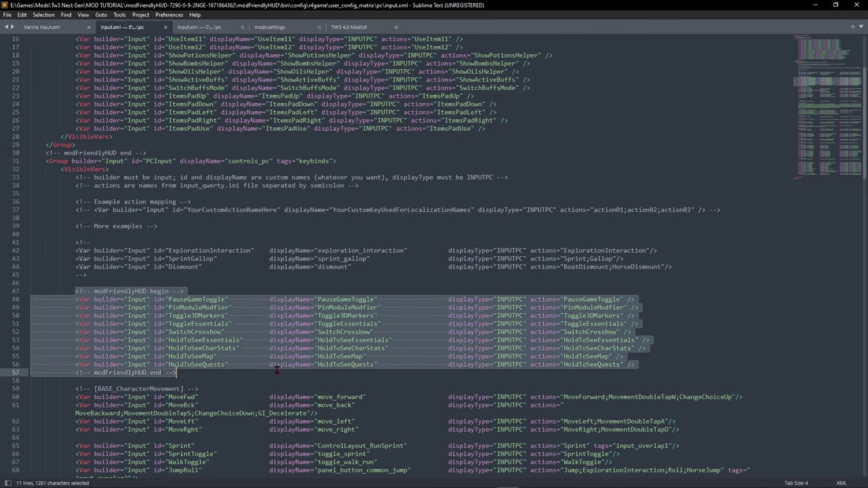
pyautogui.rightClick(139, 323)
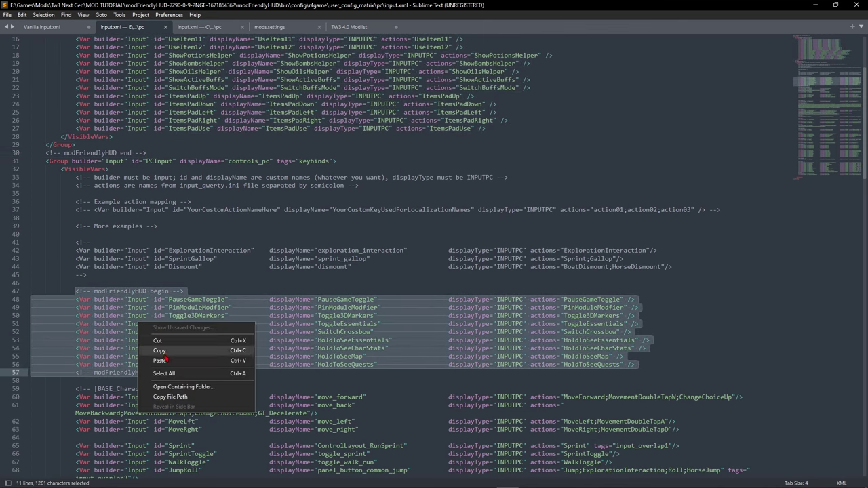
pyautogui.click(200, 352)
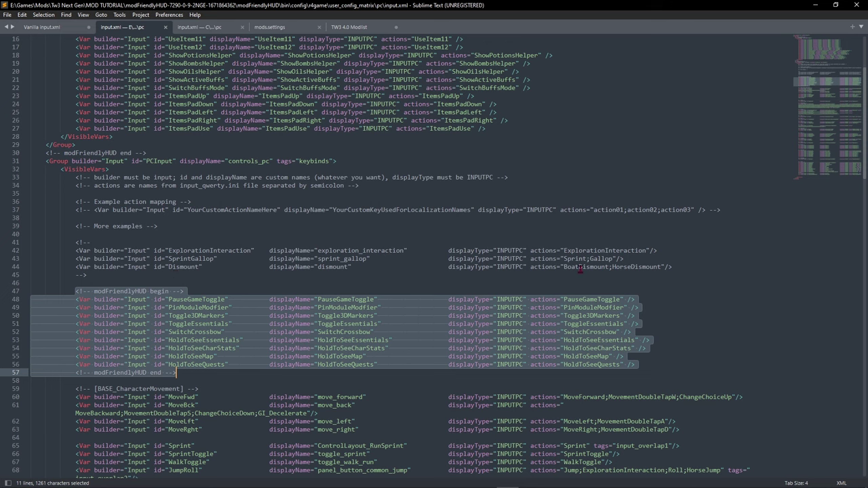
# Paste the copied key binding block into Vanilla input.xml on a new line below the --> that closes the More examples comment.
pyautogui.click(44, 27)
pyautogui.scroll(-2, 162, 235)
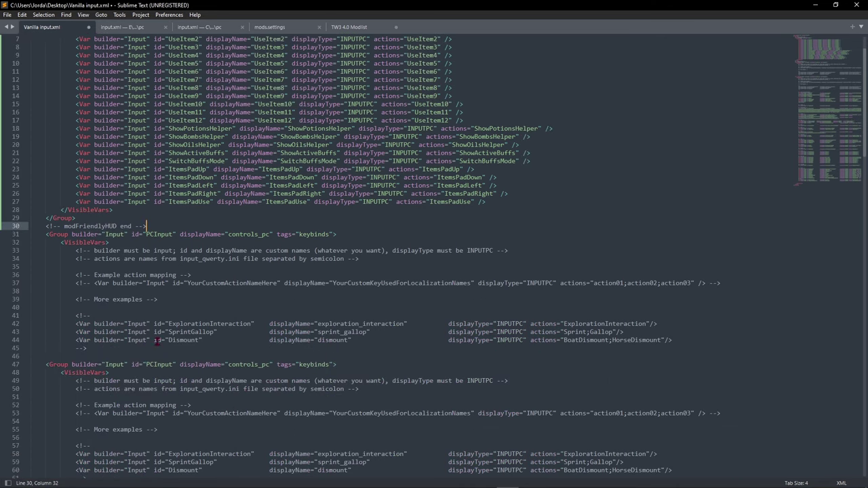
pyautogui.click(107, 348)
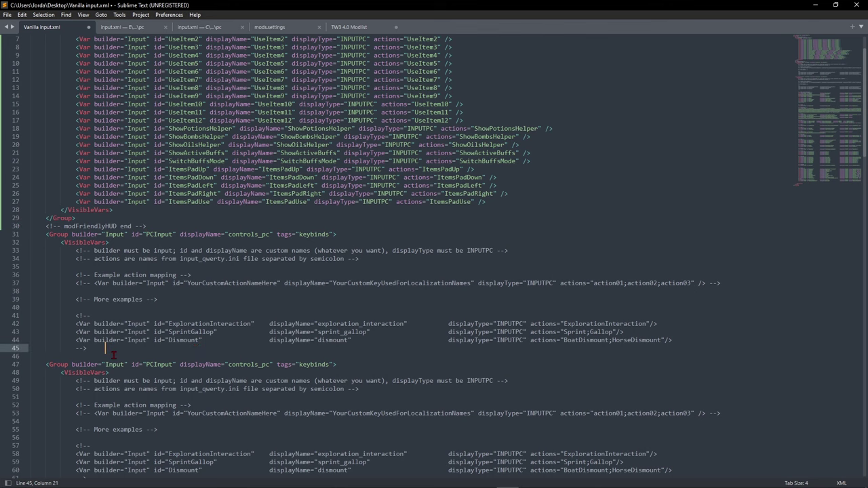
pyautogui.press('Return')
pyautogui.rightClick(107, 357)
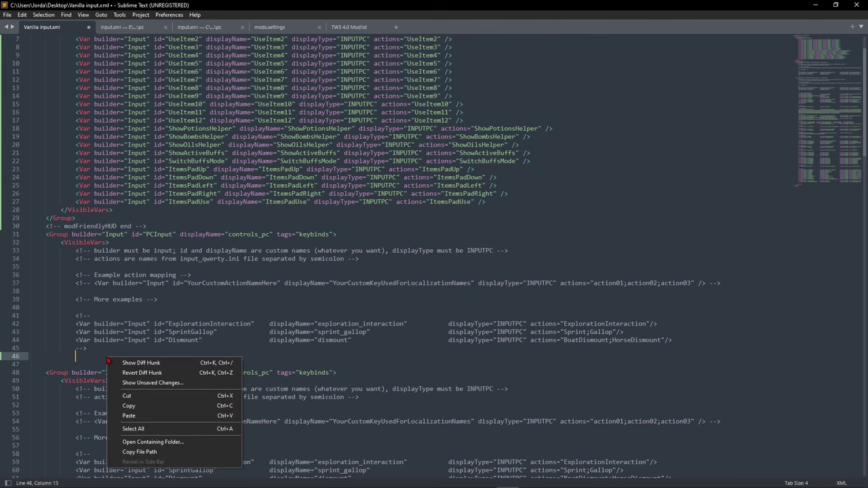
pyautogui.click(133, 416)
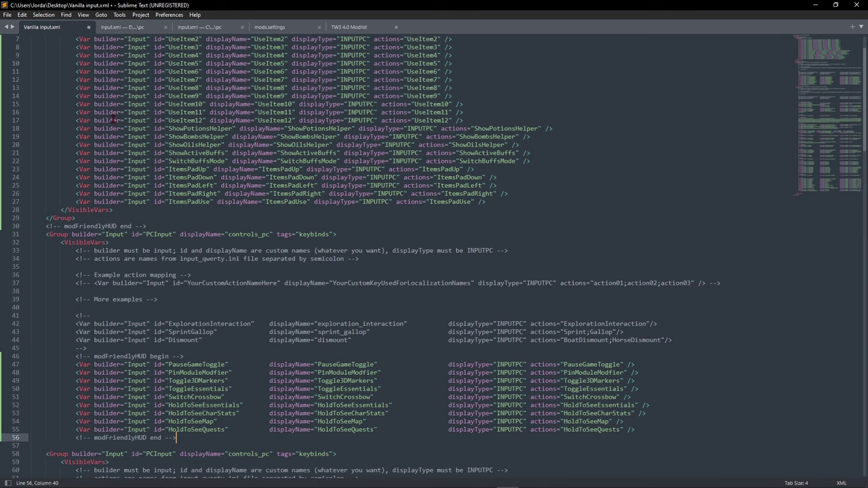
# Check the rest of Friendly HUD's input.xml for further modFriendlyHUD blocks and compare it with Vanilla input.xml.
pyautogui.click(134, 27)
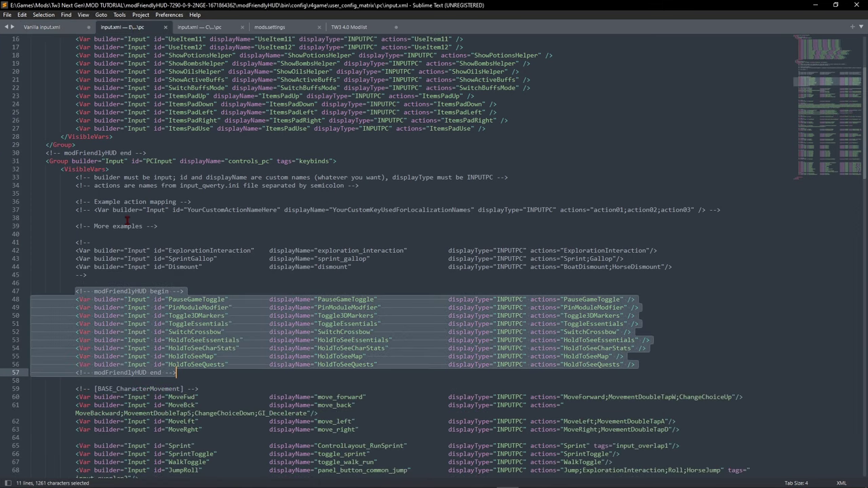
pyautogui.scroll(1, 128, 220)
pyautogui.click(52, 28)
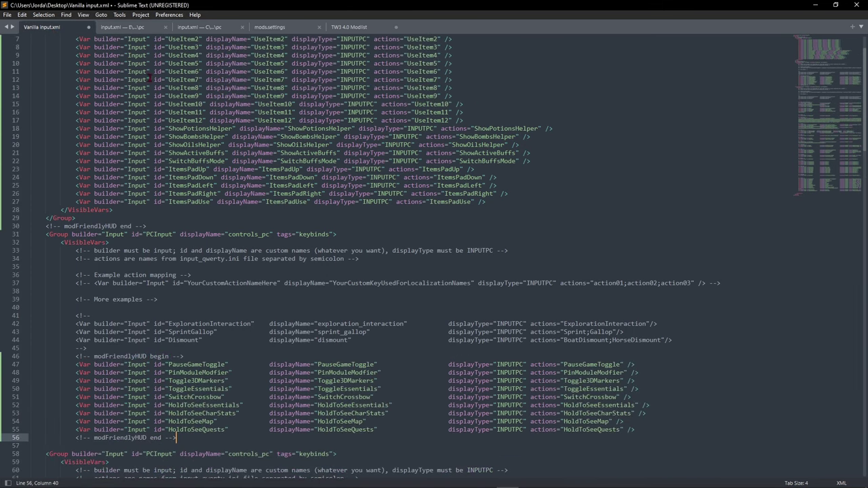
pyautogui.click(145, 28)
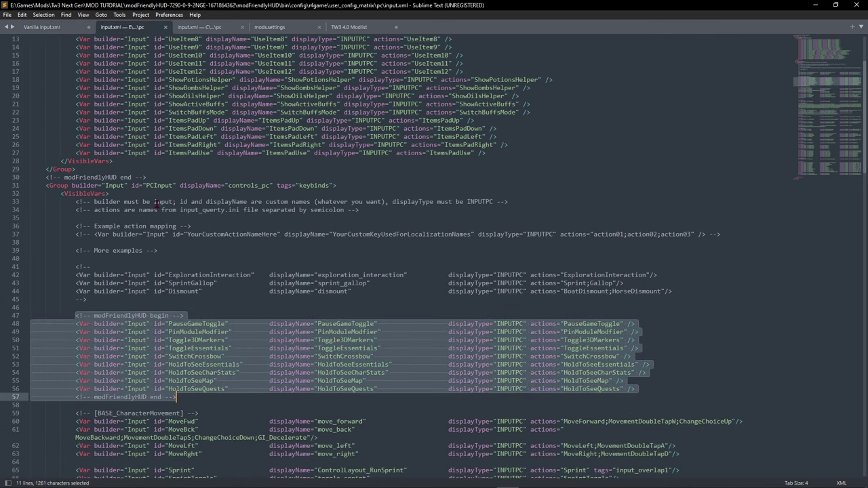
pyautogui.scroll(-9, 212, 241)
pyautogui.scroll(-18, 213, 246)
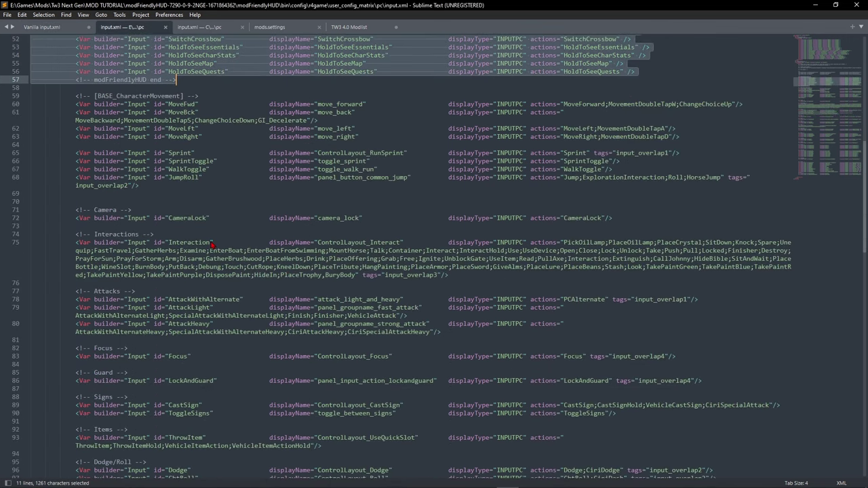
pyautogui.scroll(-8, 209, 245)
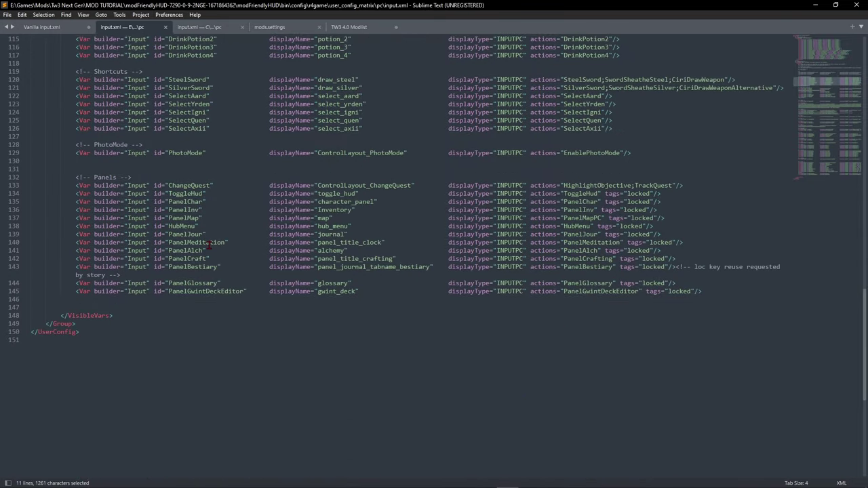
pyautogui.scroll(20, 217, 234)
pyautogui.scroll(4, 226, 218)
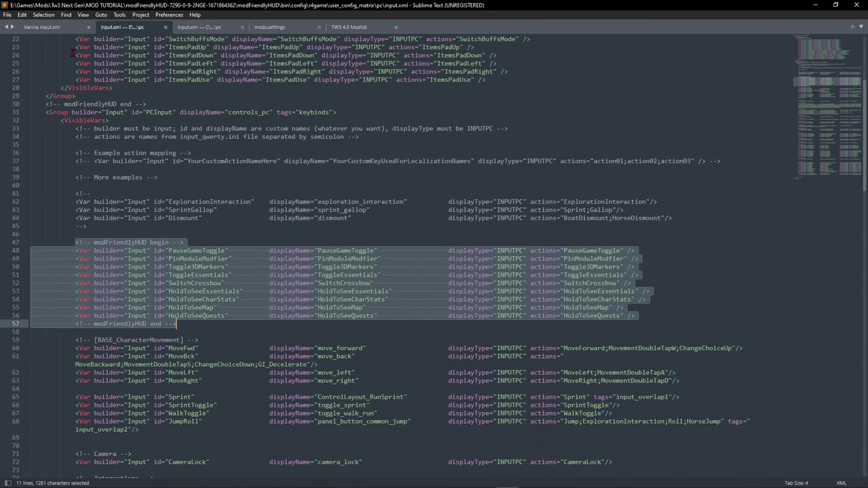
pyautogui.click(56, 29)
pyautogui.click(7, 14)
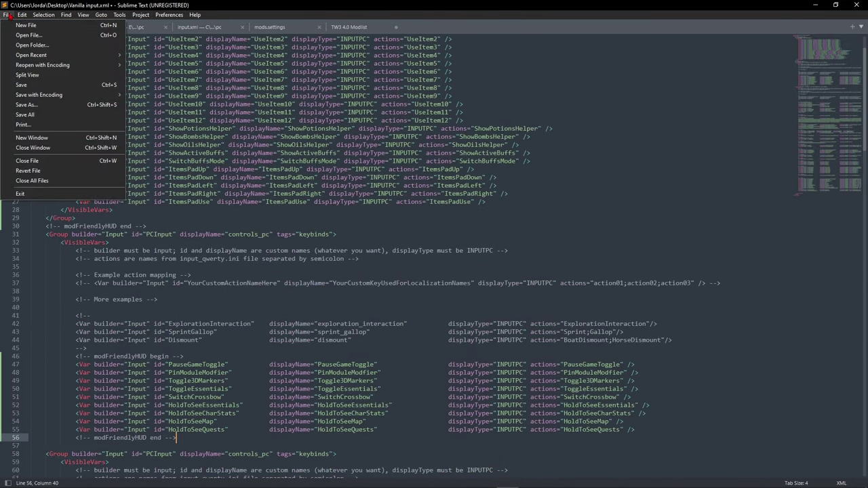
pyautogui.click(390, 5)
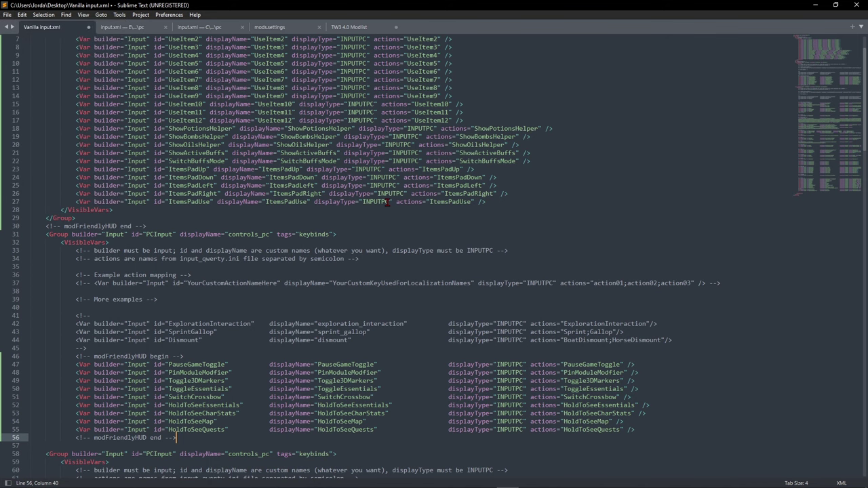
pyautogui.scroll(2, 385, 205)
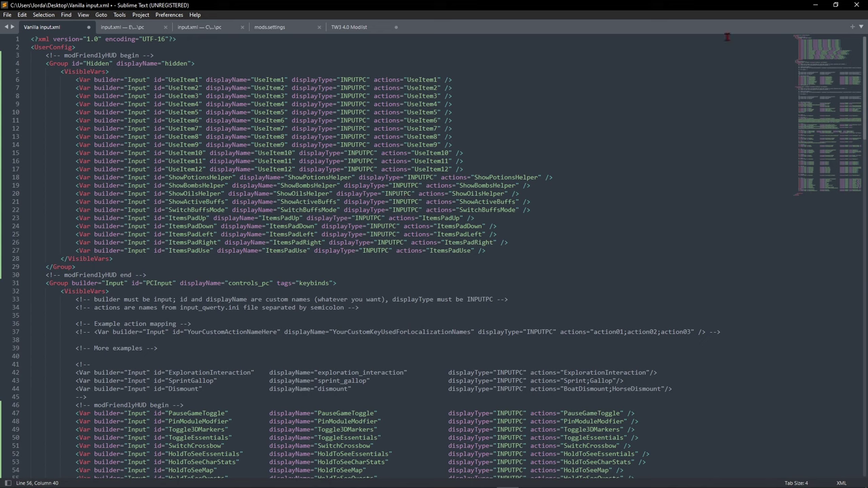
# Shrink the editor window, switch to File Explorer, and open the inner modFriendlyMeditation folder of the Friendly Meditation mod in MOD TUTORIAL.
pyautogui.click(844, 7)
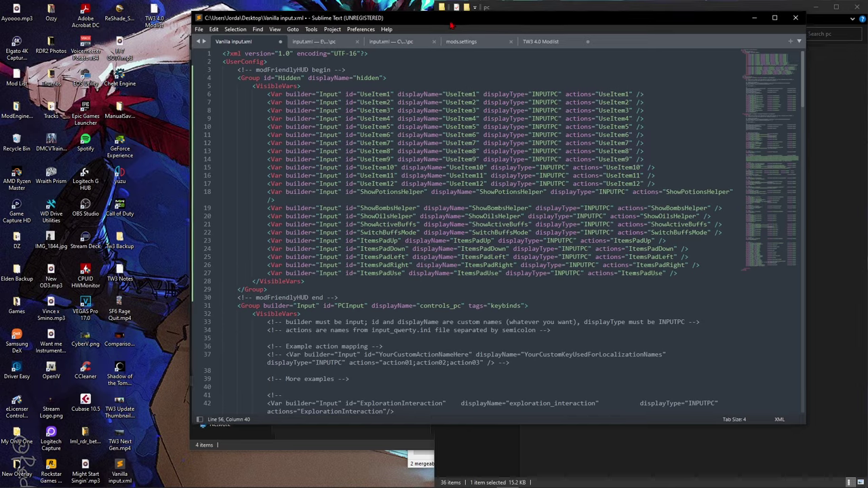
pyautogui.moveTo(451, 26); pyautogui.dragTo(403, 41)
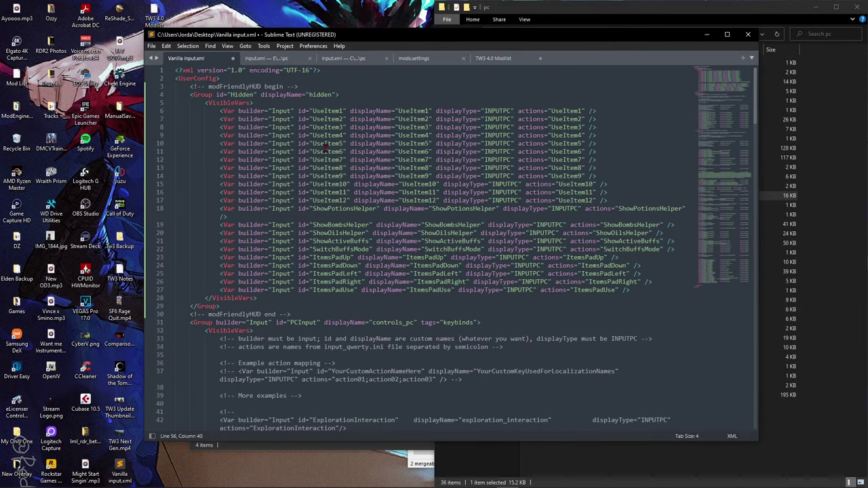
pyautogui.click(86, 480)
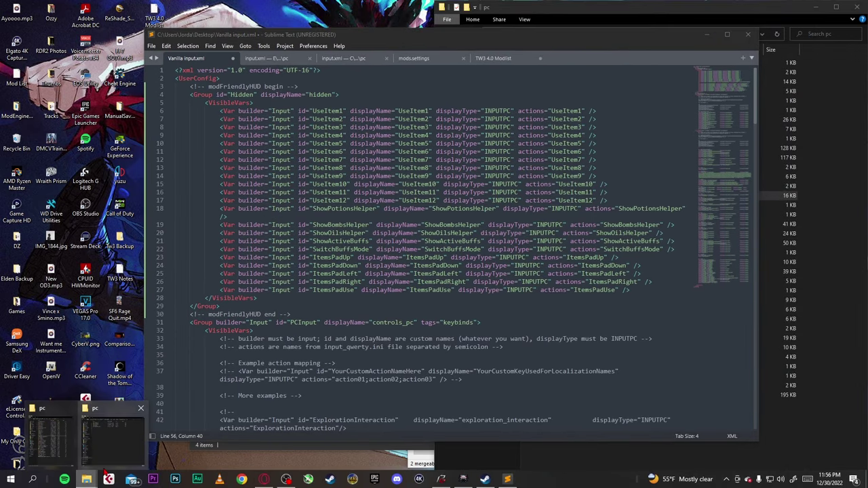
pyautogui.click(70, 446)
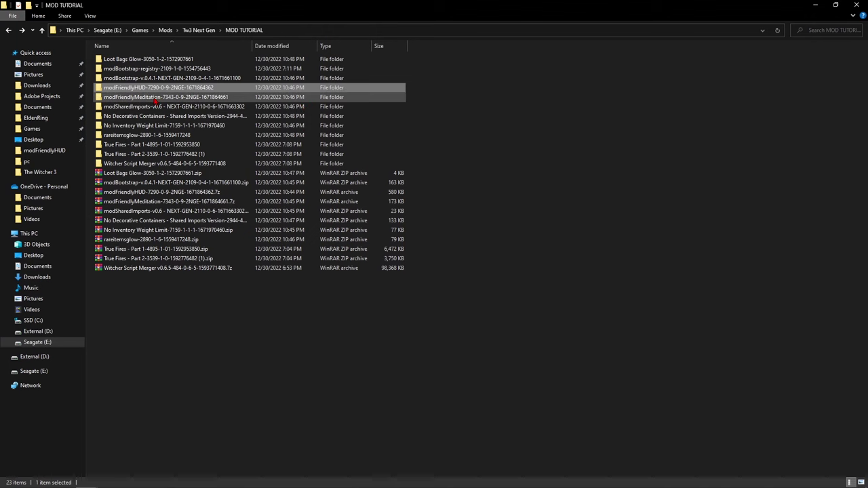
pyautogui.doubleClick(155, 98)
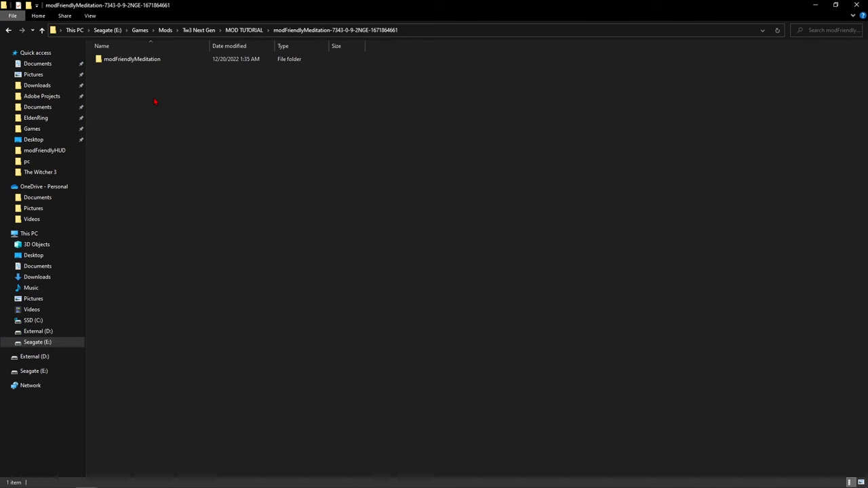
pyautogui.doubleClick(138, 60)
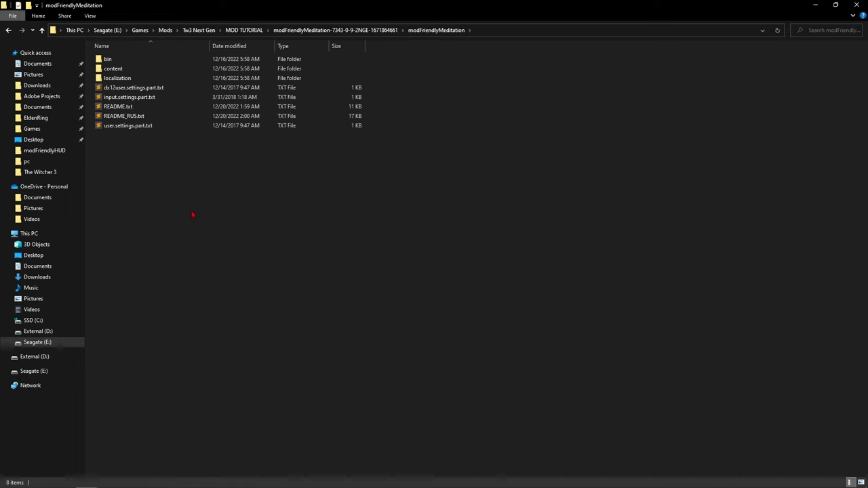
pyautogui.moveTo(173, 180); pyautogui.dragTo(122, 126)
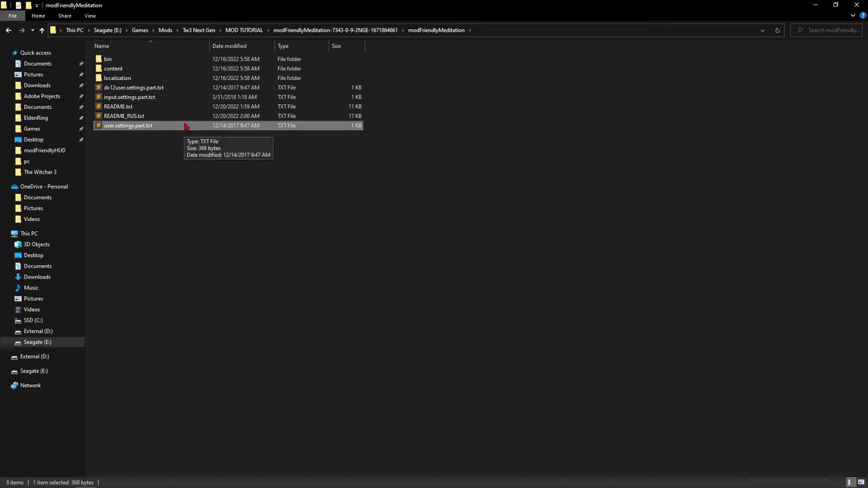
# Go to bin\config\r4game\user_config_matrix\pc in the modFriendlyMeditation folder and open its input.xml in the text editor.
pyautogui.doubleClick(111, 61)
pyautogui.doubleClick(125, 65)
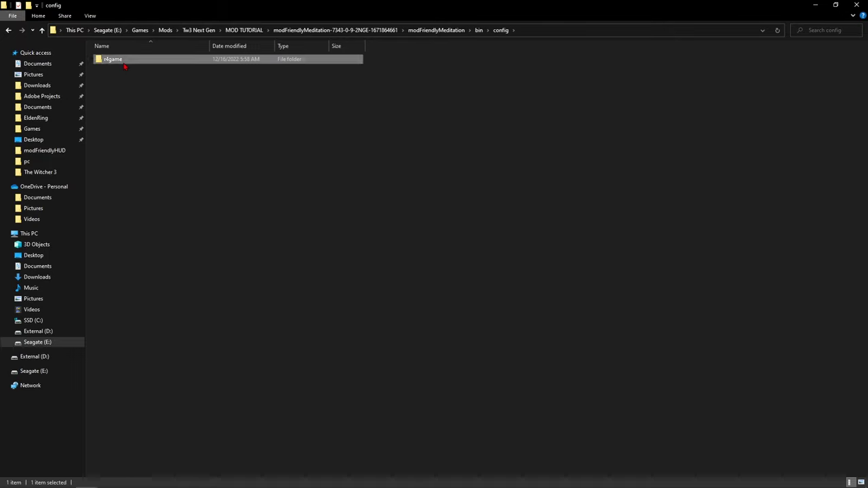
pyautogui.doubleClick(125, 66)
pyautogui.doubleClick(125, 64)
pyautogui.doubleClick(125, 64)
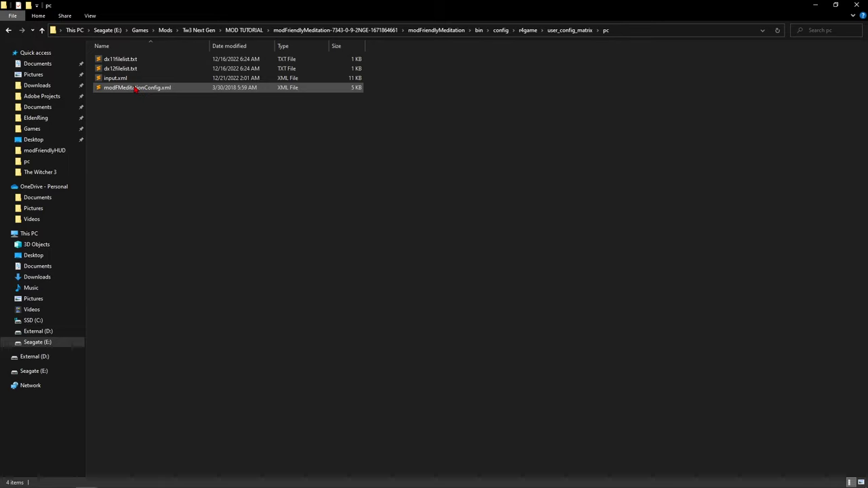
pyautogui.doubleClick(116, 78)
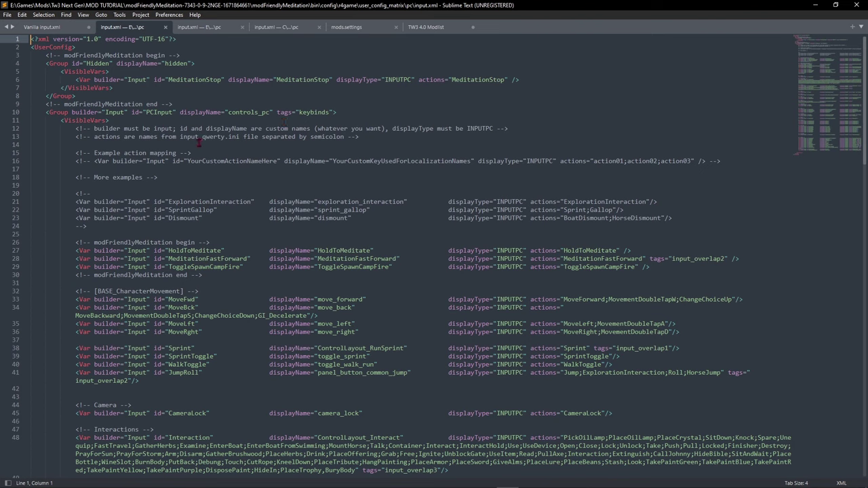
# Copy the modFriendlyMeditation Hidden group block, including its begin and end comments, and paste it on a new line below <UserConfig> in Vanilla input.xml.
pyautogui.click(46, 56)
pyautogui.moveTo(46, 56); pyautogui.dragTo(199, 106)
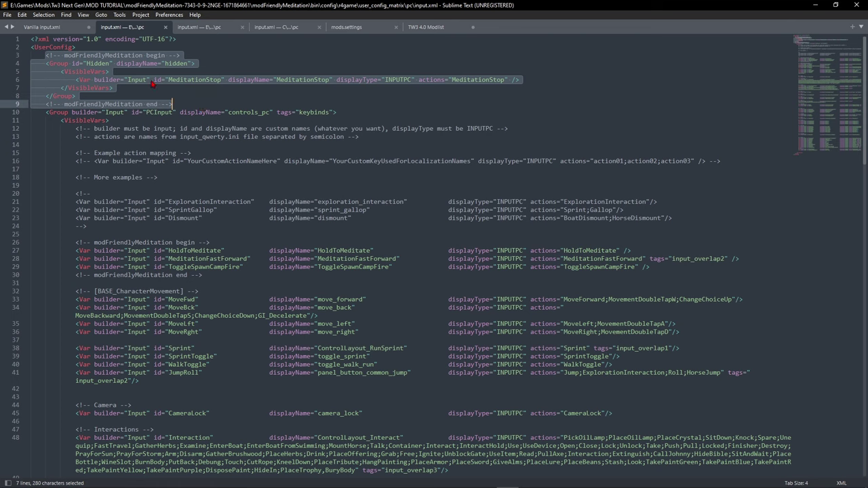
pyautogui.hotkey('ctrl', 'c')
pyautogui.click(61, 27)
pyautogui.click(101, 48)
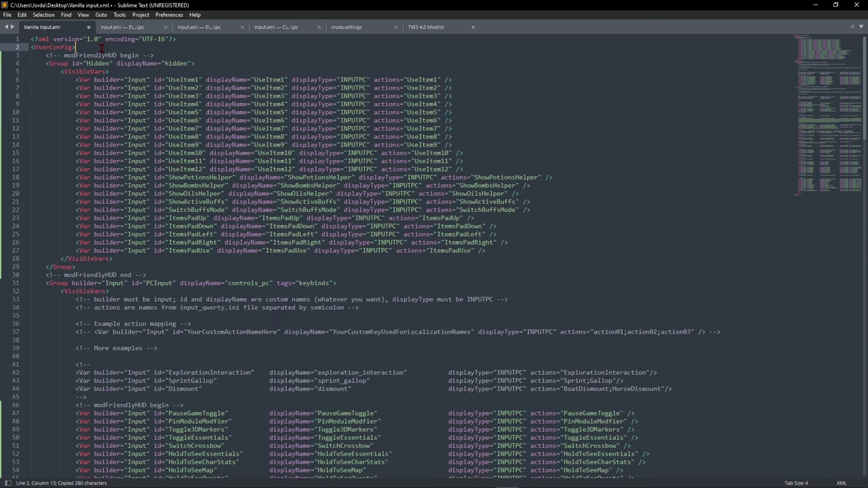
pyautogui.press('Return')
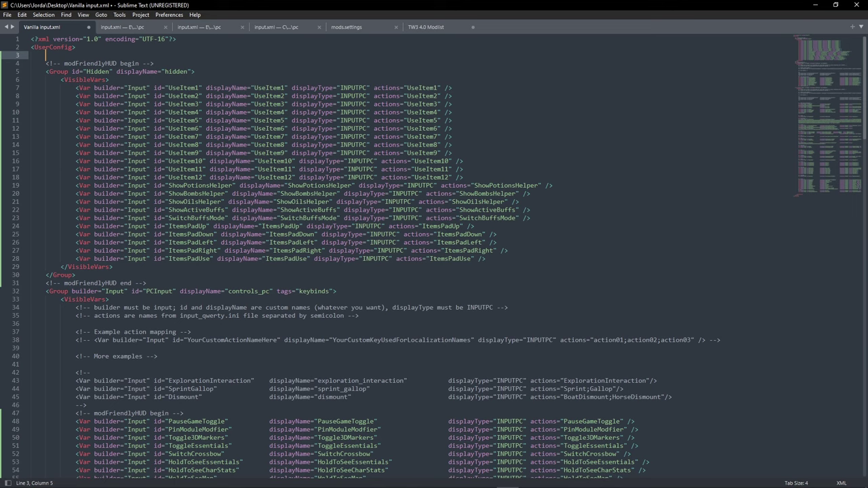
pyautogui.hotkey('ctrl', 'v')
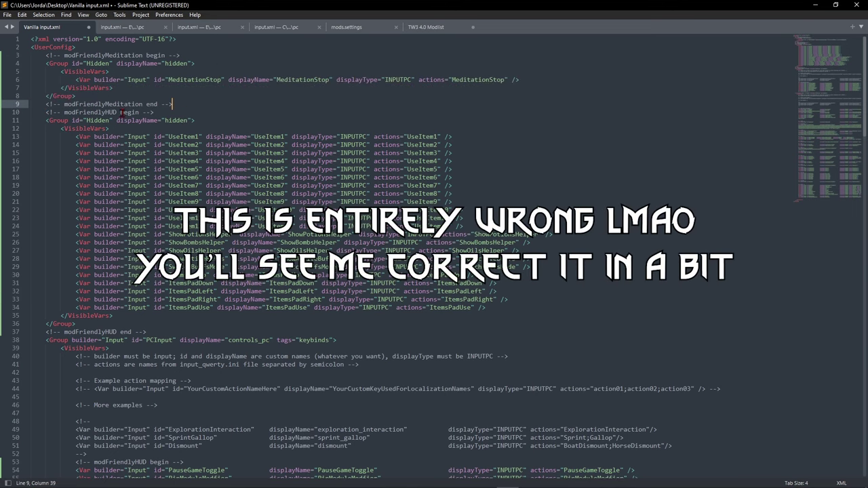
# Copy Friendly Meditation's keybind block (HoldToMeditate, MeditationFastForward, ToggleSpawnCampFire) with its comments and paste it above the modFriendlyHUD keybind block in Vanilla input.xml.
pyautogui.click(134, 28)
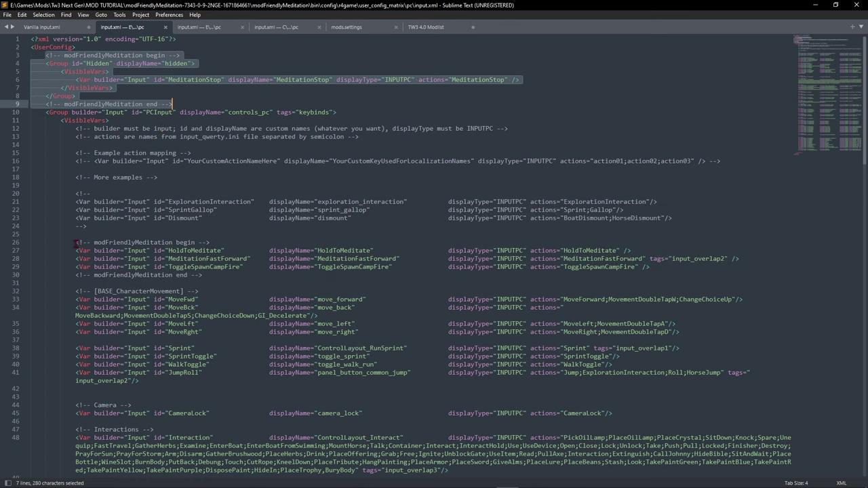
pyautogui.moveTo(76, 243)
pyautogui.mouseDown()
pyautogui.moveTo(203, 253)
pyautogui.moveTo(262, 277)
pyautogui.mouseUp()
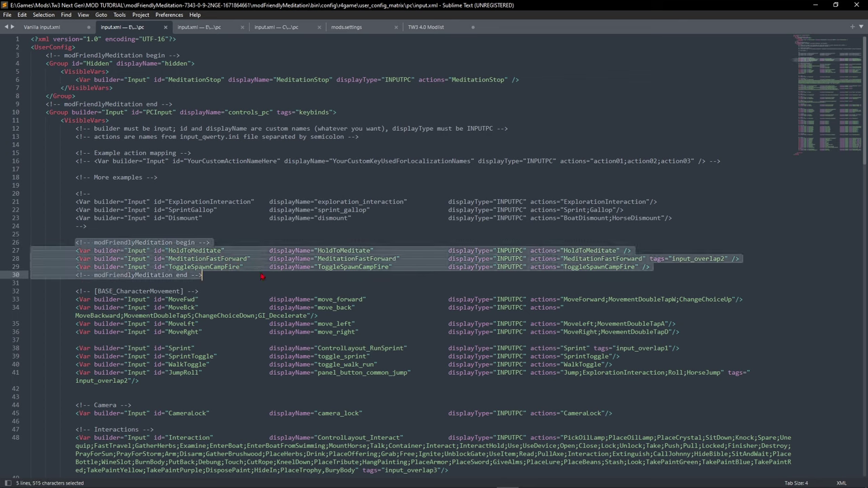
pyautogui.hotkey('ctrl', 'c')
pyautogui.click(65, 28)
pyautogui.scroll(-3, 133, 218)
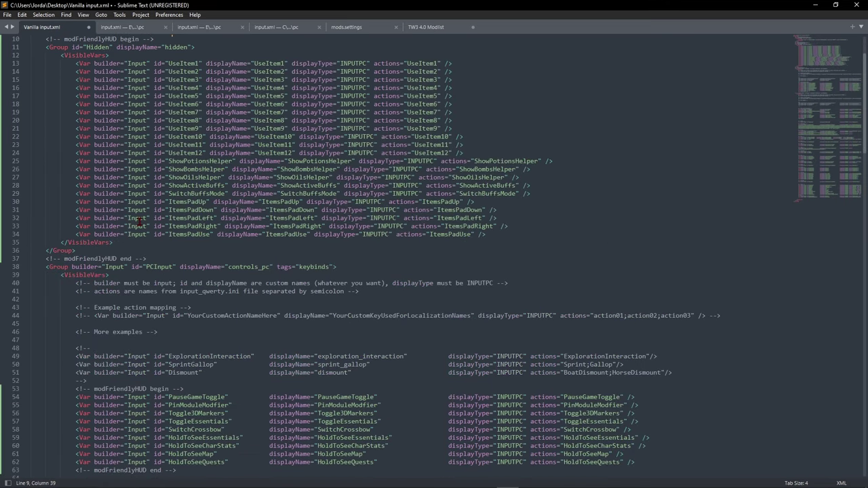
pyautogui.scroll(-2, 139, 222)
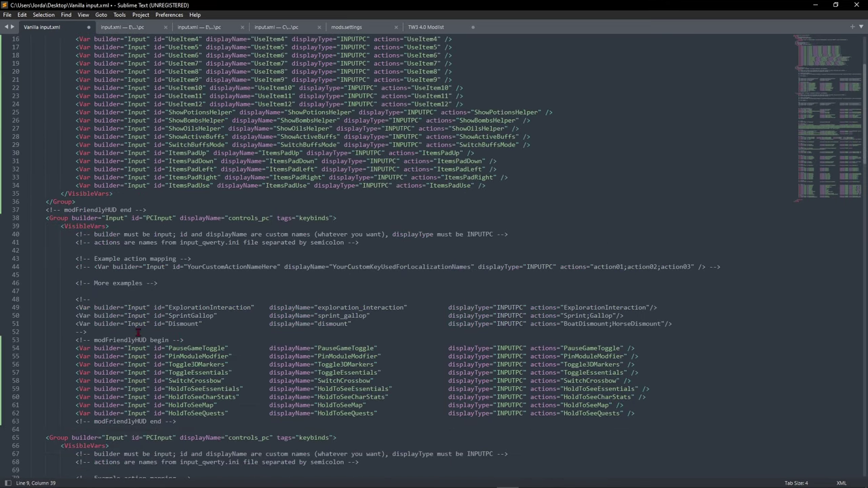
pyautogui.click(138, 332)
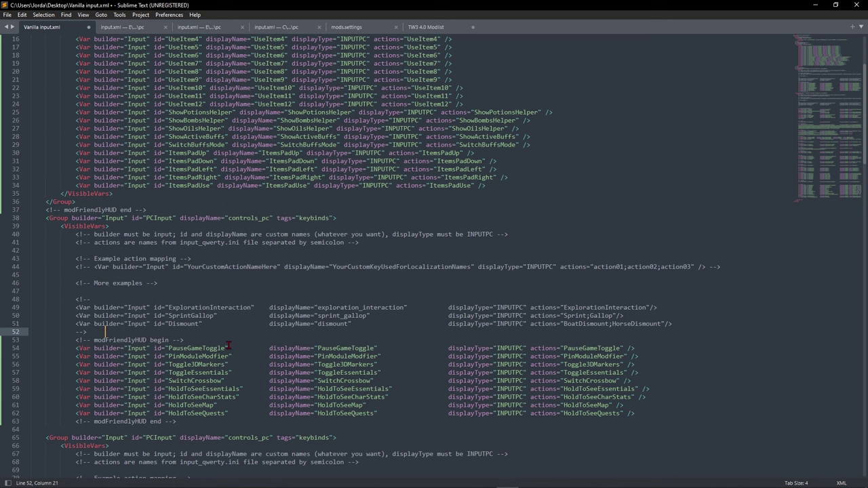
pyautogui.press('Return')
pyautogui.hotkey('ctrl', 'v')
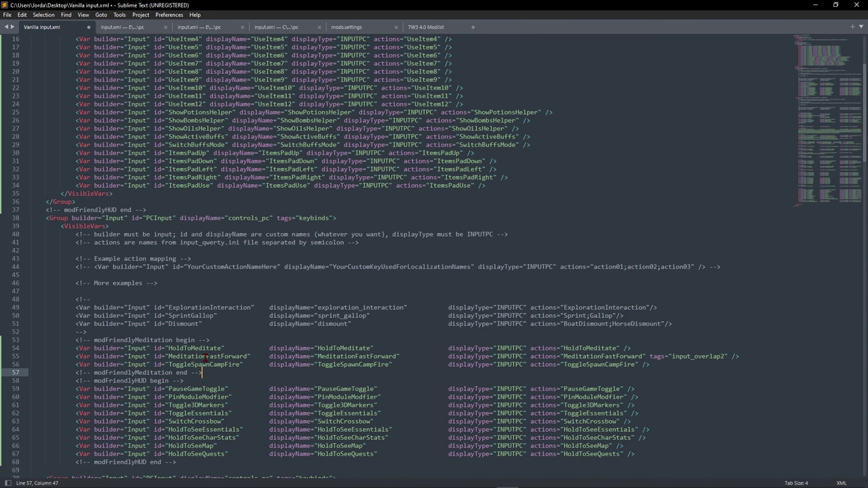
pyautogui.scroll(5, 202, 357)
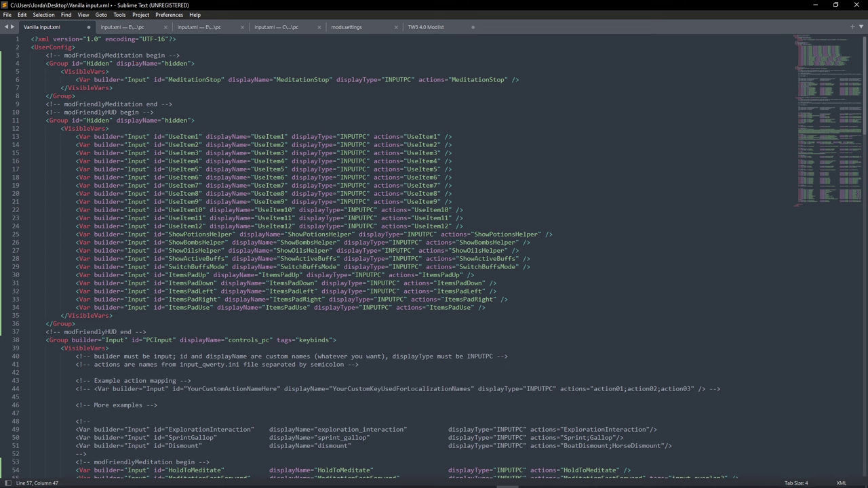
# Bring up Script Merger to view its conflict and merge lists, and close it.
pyautogui.moveTo(406, 483)
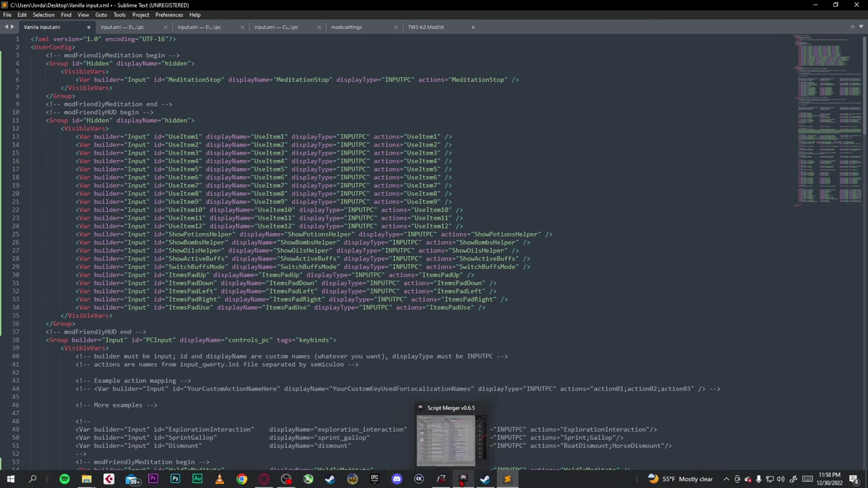
pyautogui.click(463, 479)
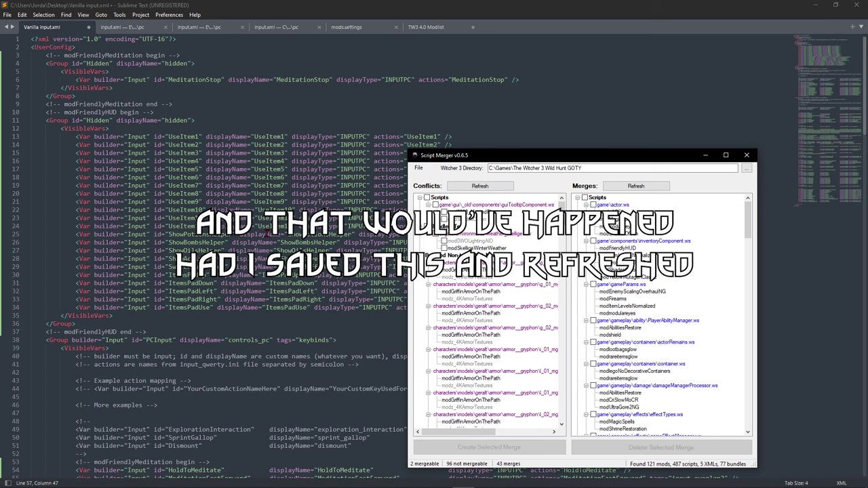
pyautogui.click(747, 155)
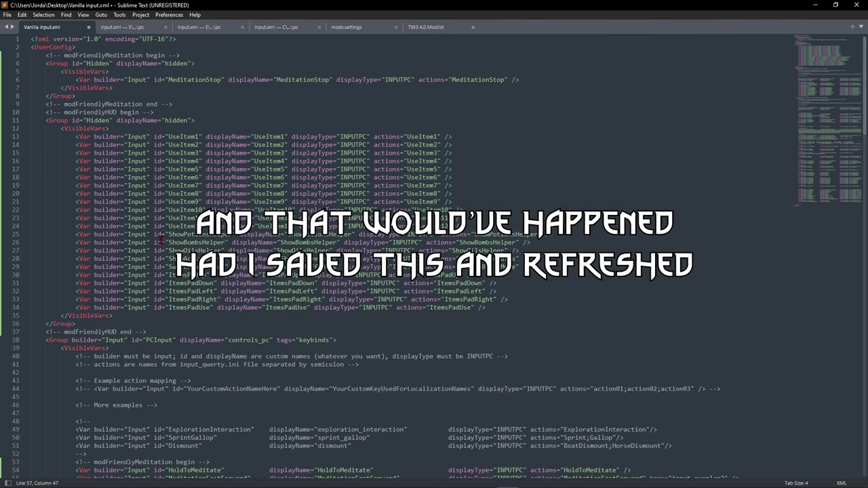
# Compare the modFriendlyHUD blocks and the PCInput group in Friendly HUD's input.xml with Vanilla input.xml.
pyautogui.click(221, 31)
pyautogui.scroll(7, 215, 82)
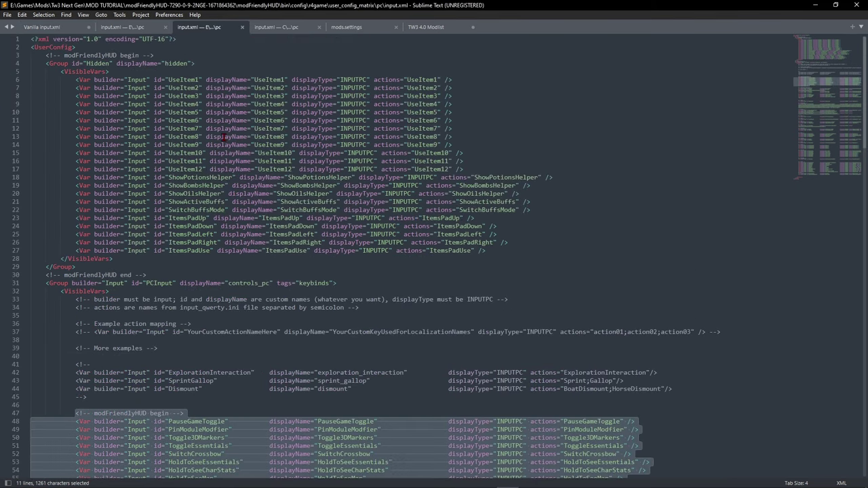
pyautogui.click(62, 28)
pyautogui.click(211, 31)
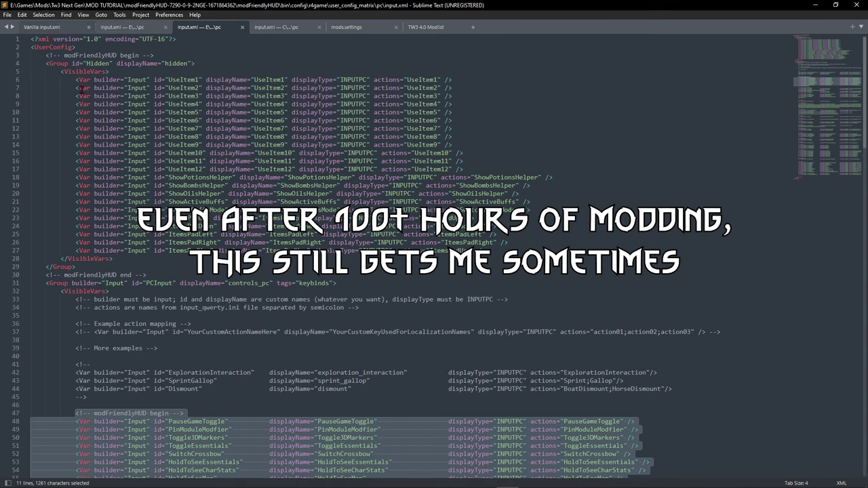
pyautogui.scroll(-3, 291, 235)
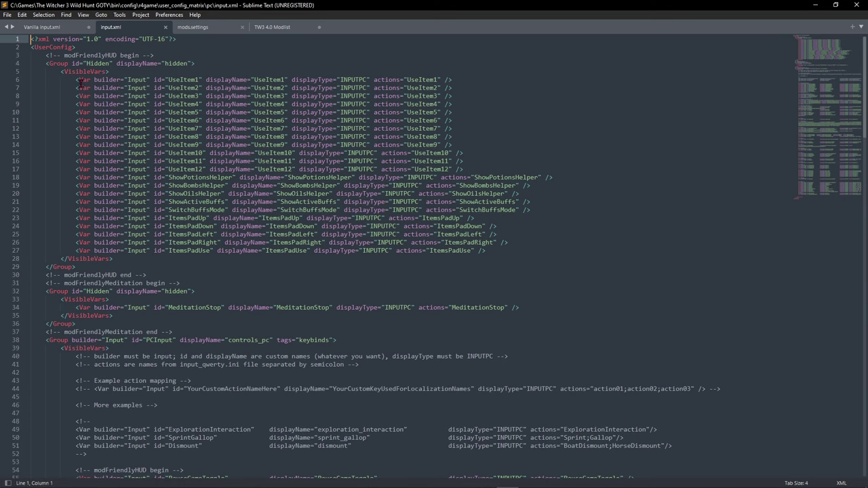
# Examine how the modFriendlyHUD and modFriendlyMeditation blocks are placed before and inside the PCInput group in the game folder's input.xml.
pyautogui.moveTo(45, 55); pyautogui.dragTo(290, 277)
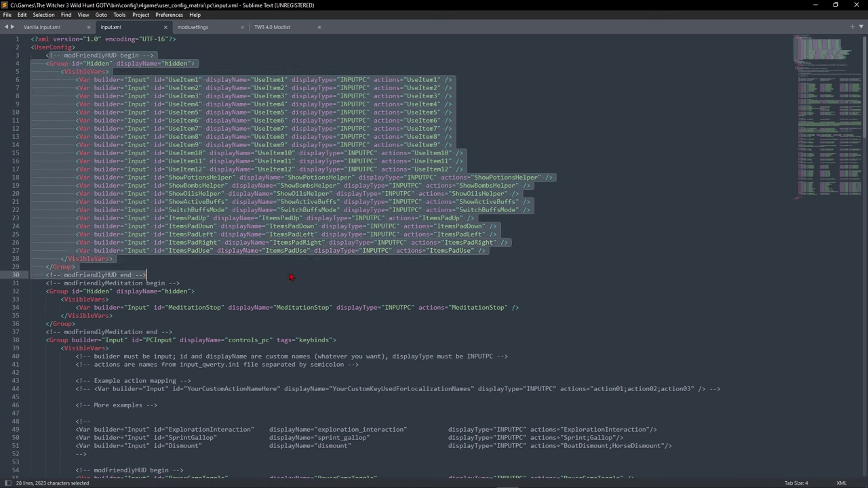
pyautogui.scroll(-2, 243, 260)
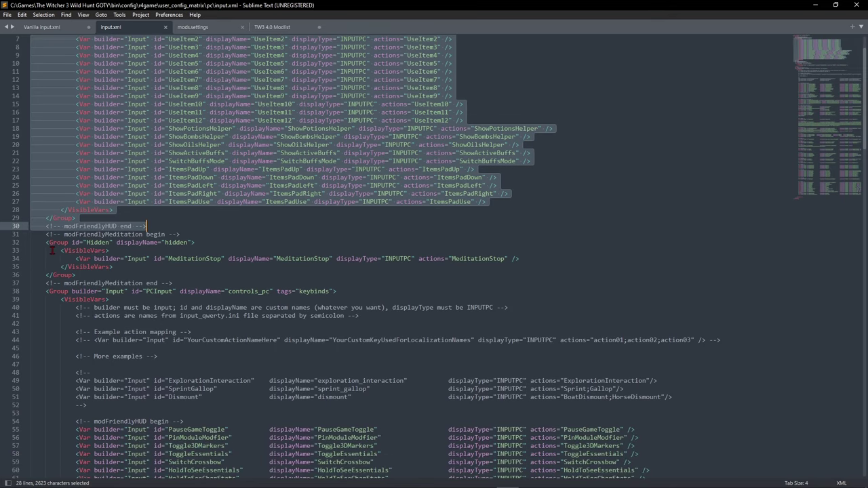
pyautogui.moveTo(43, 235); pyautogui.dragTo(241, 283)
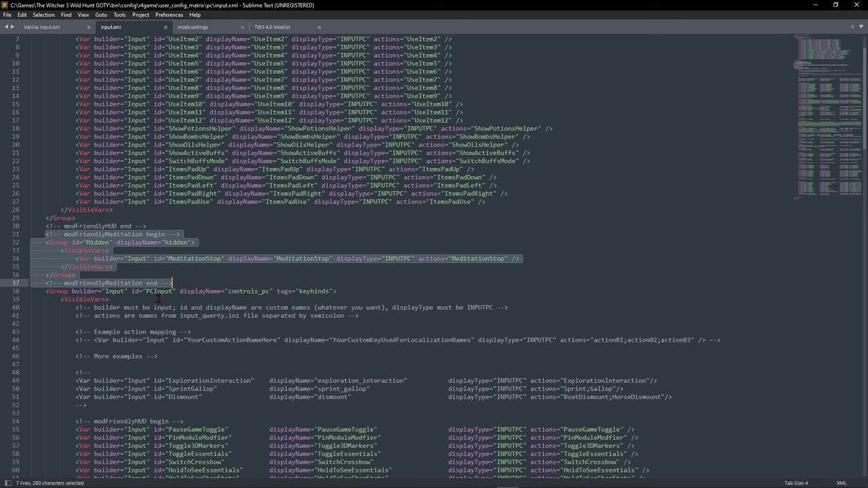
pyautogui.moveTo(47, 292); pyautogui.dragTo(265, 296)
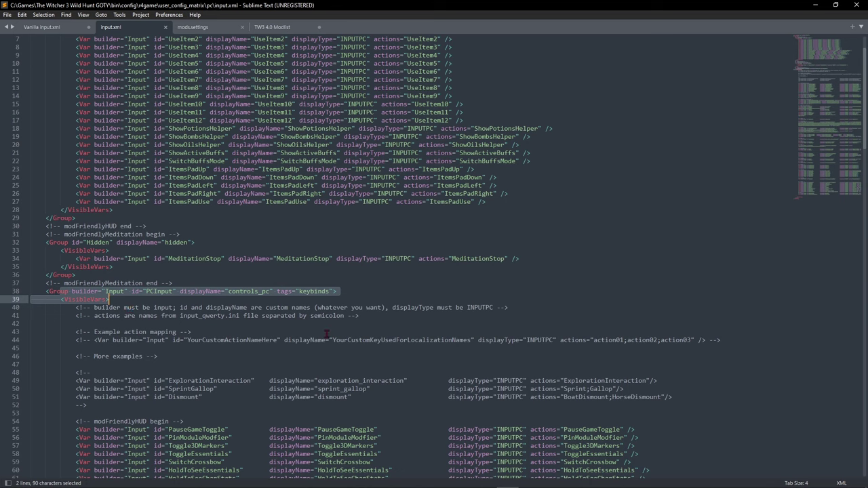
pyautogui.scroll(-4, 149, 347)
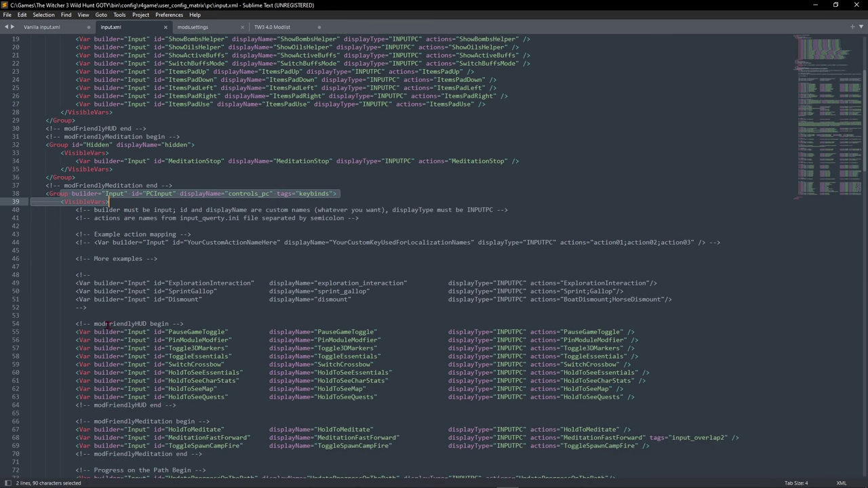
pyautogui.moveTo(77, 325); pyautogui.dragTo(217, 407)
pyautogui.scroll(-3, 218, 410)
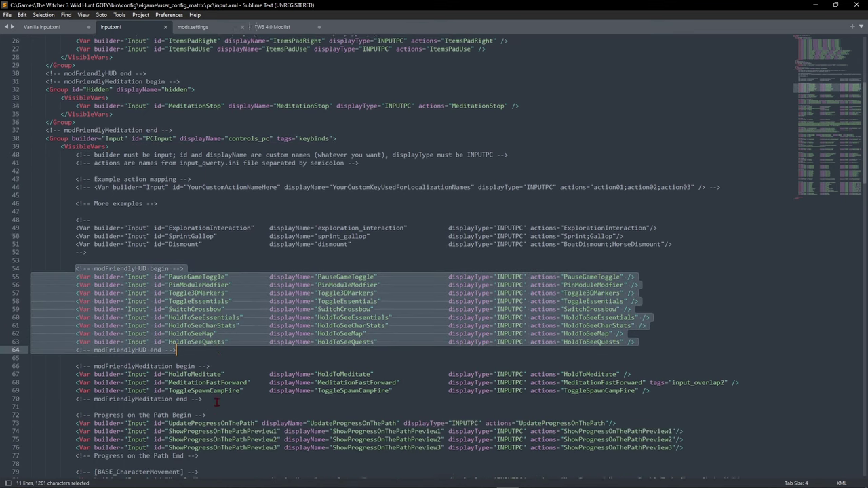
pyautogui.click(197, 342)
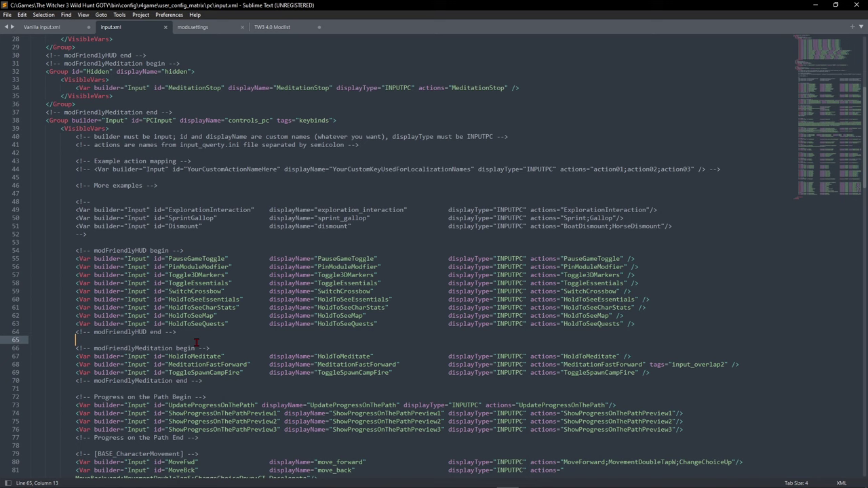
pyautogui.scroll(-1, 197, 343)
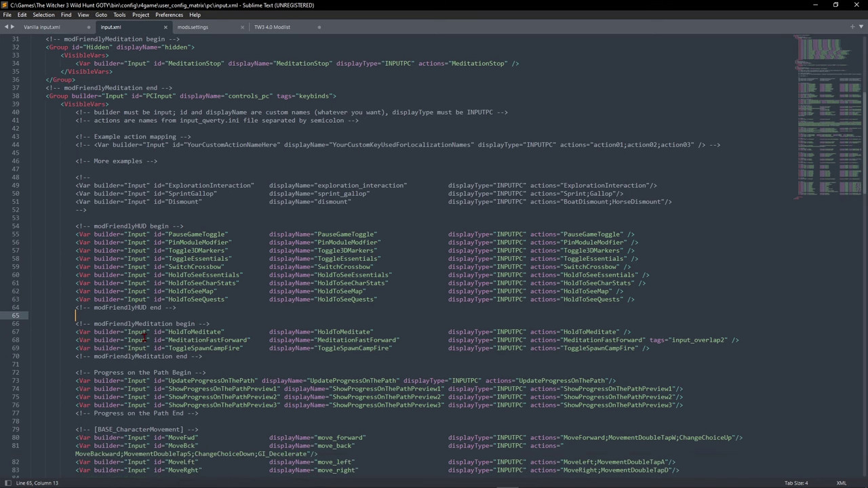
pyautogui.scroll(10, 166, 333)
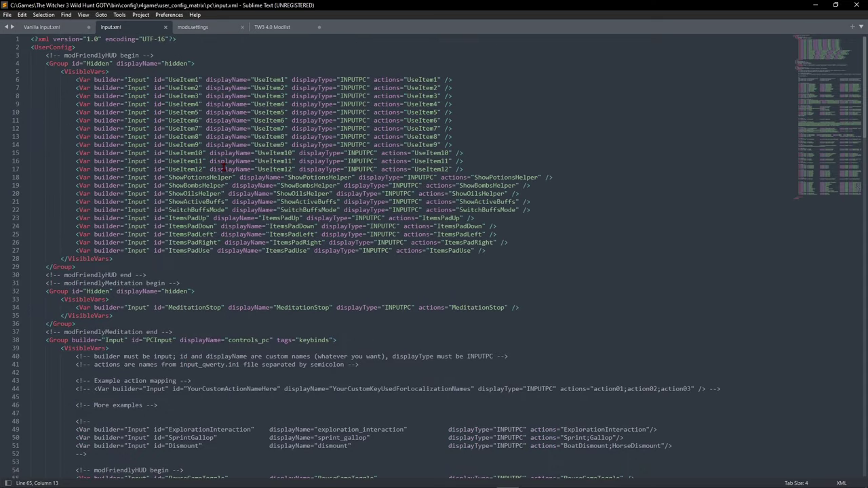
pyautogui.scroll(-5, 223, 169)
pyautogui.scroll(5, 225, 165)
# Switch to The Witcher 3 and look through the Mods, Combat and Gameplay categories of its mod options, returning to the general options.
pyautogui.click(463, 483)
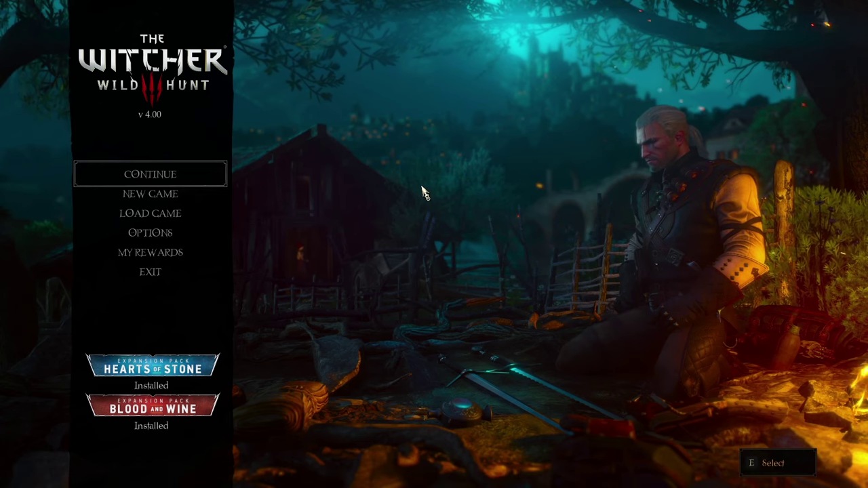
pyautogui.click(173, 238)
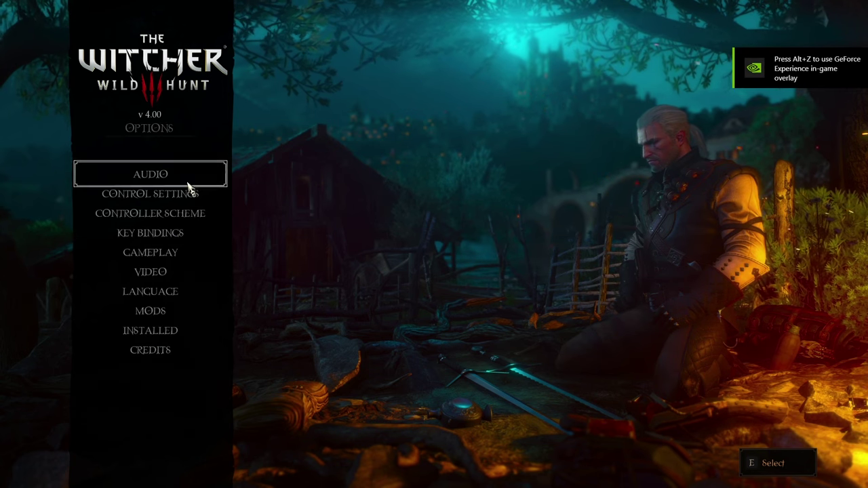
pyautogui.click(151, 311)
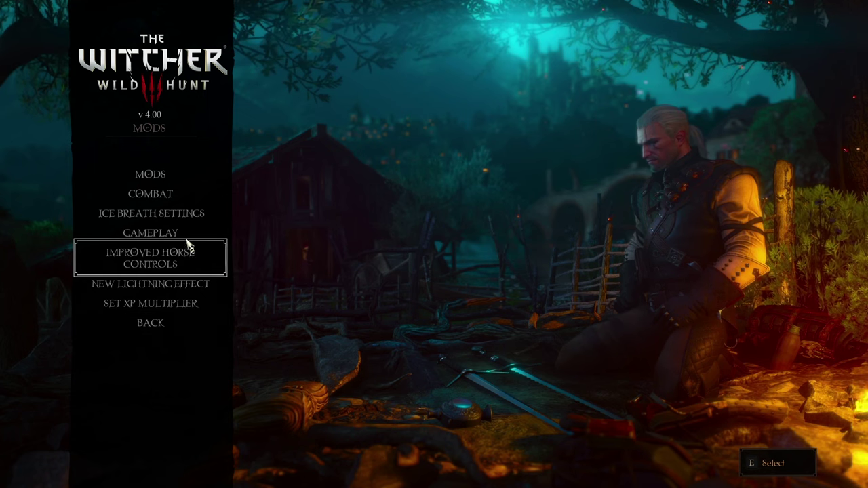
pyautogui.click(173, 174)
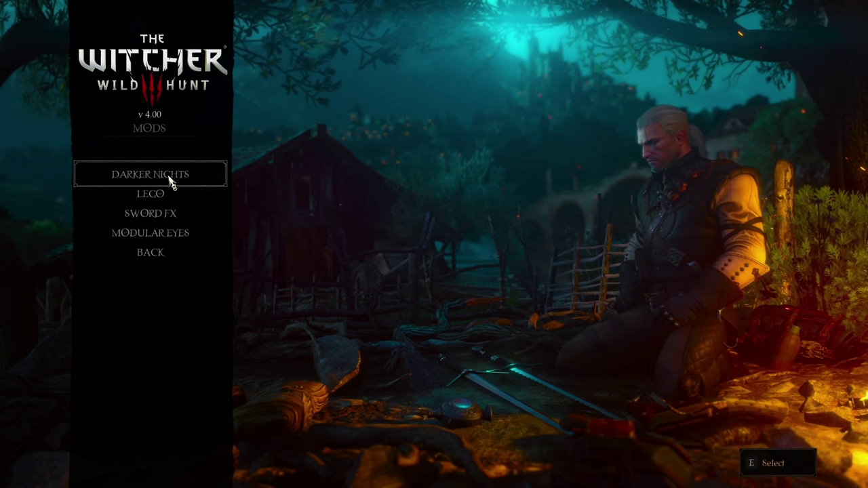
pyautogui.click(168, 262)
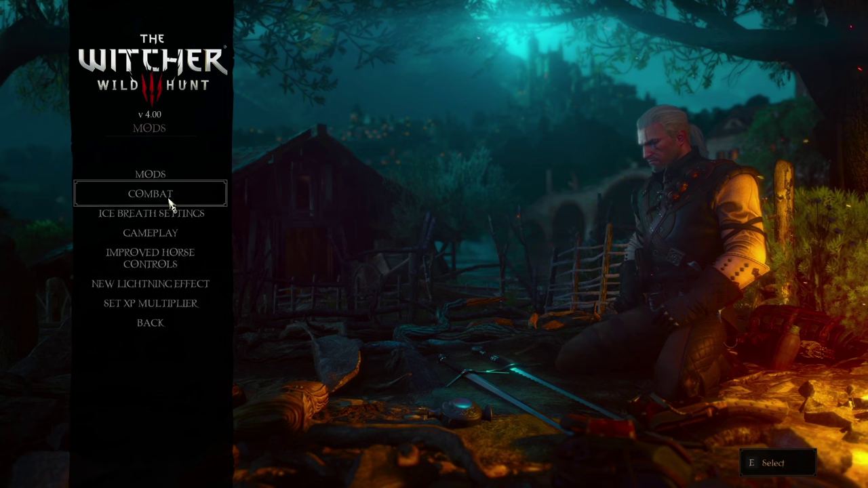
pyautogui.click(170, 199)
pyautogui.click(163, 349)
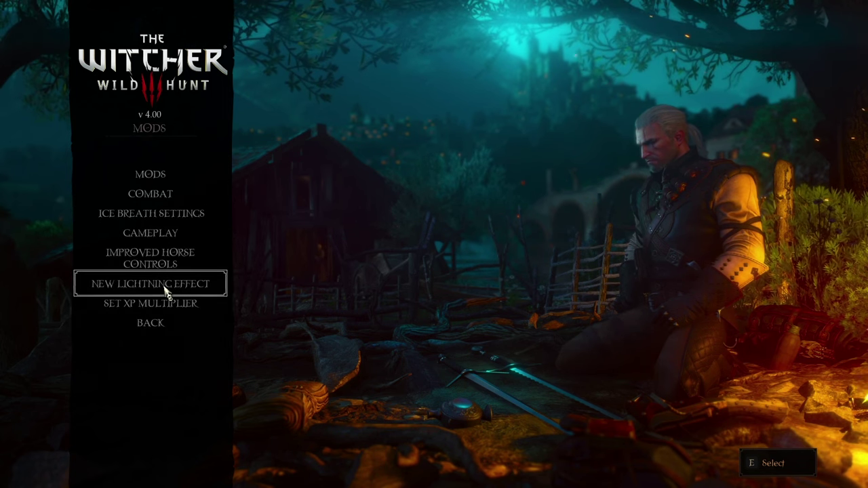
pyautogui.click(163, 239)
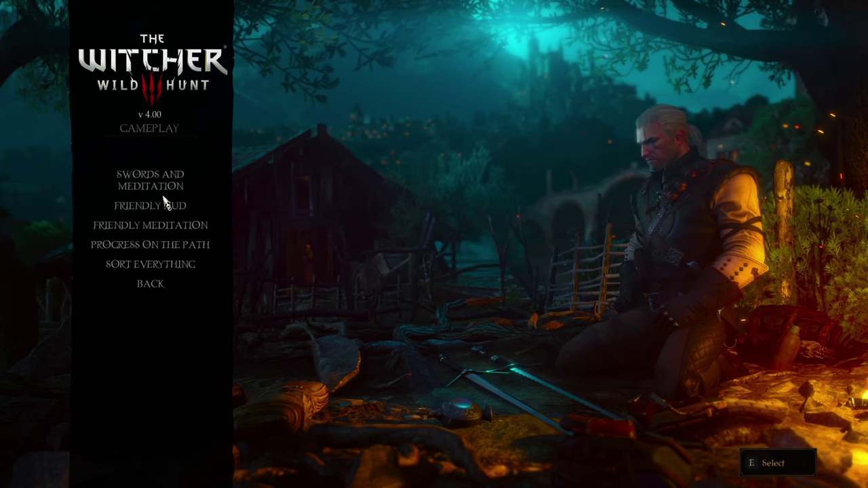
pyautogui.click(168, 284)
pyautogui.click(160, 337)
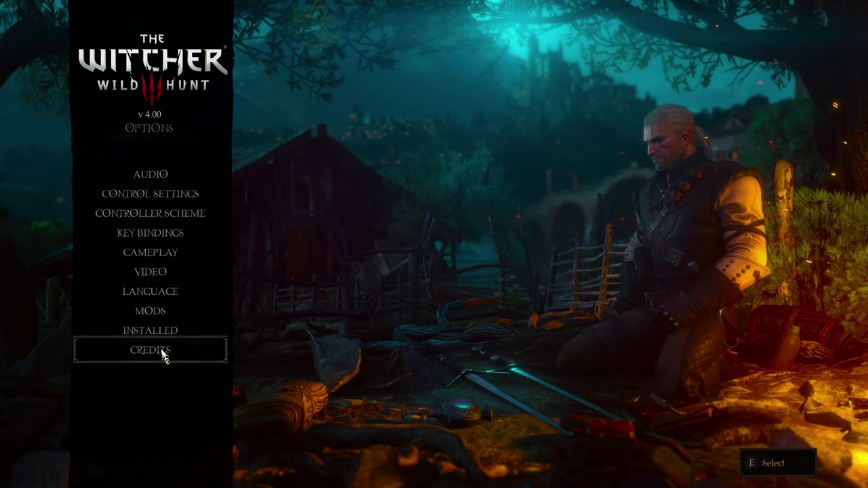
# Leave the options and load the manual save "The Fall of the House of Reardon".
pyautogui.press('Escape')
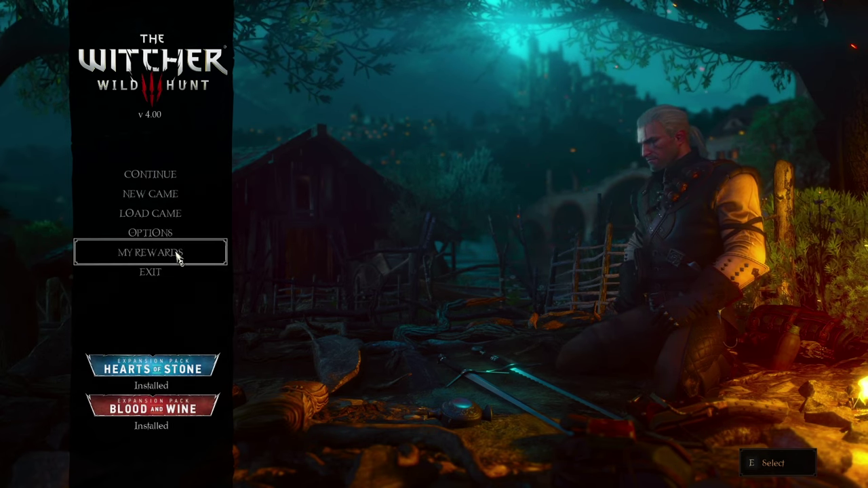
pyautogui.click(176, 213)
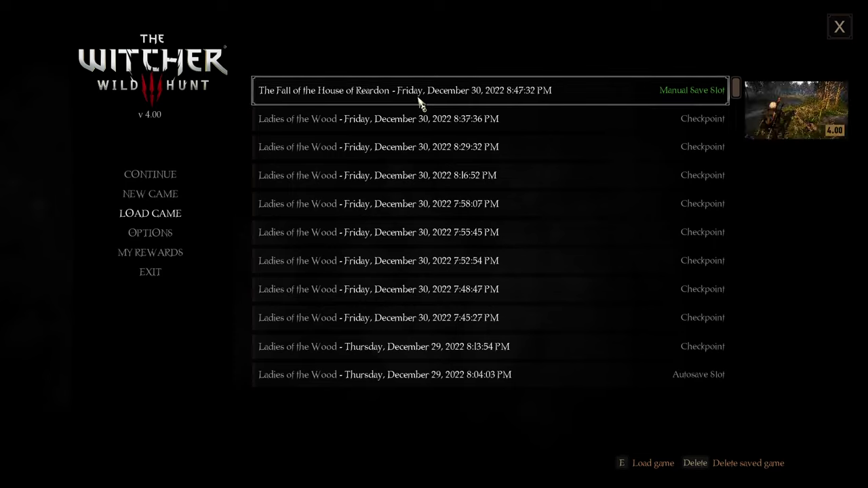
pyautogui.click(418, 100)
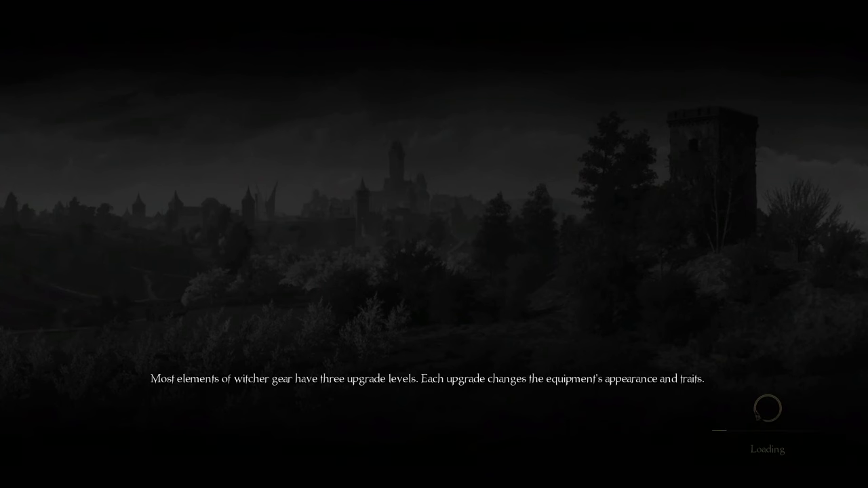